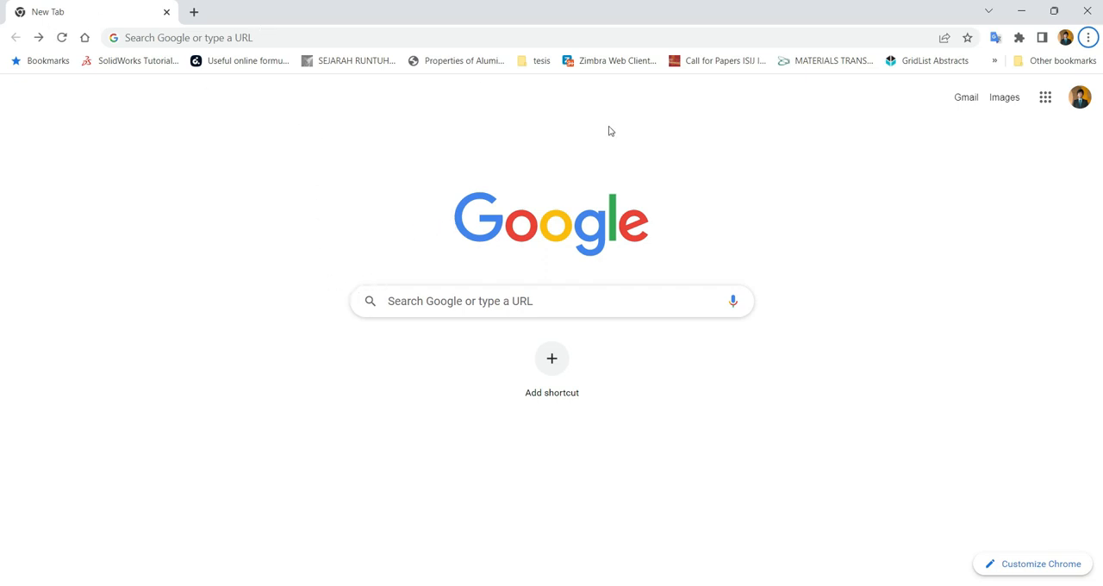
Search the web for mentimeter and open the official Mentimeter website from the results
{"action": "left_click", "coordinate": [449, 303]}
{"action": "type", "text": "mentimeter"}
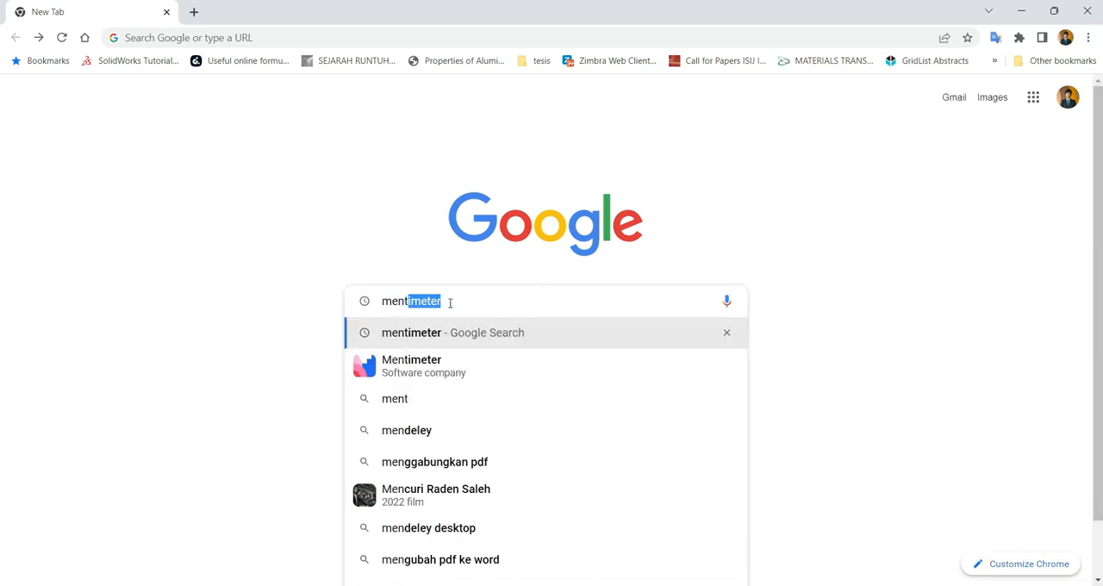
{"action": "key", "text": "Return"}
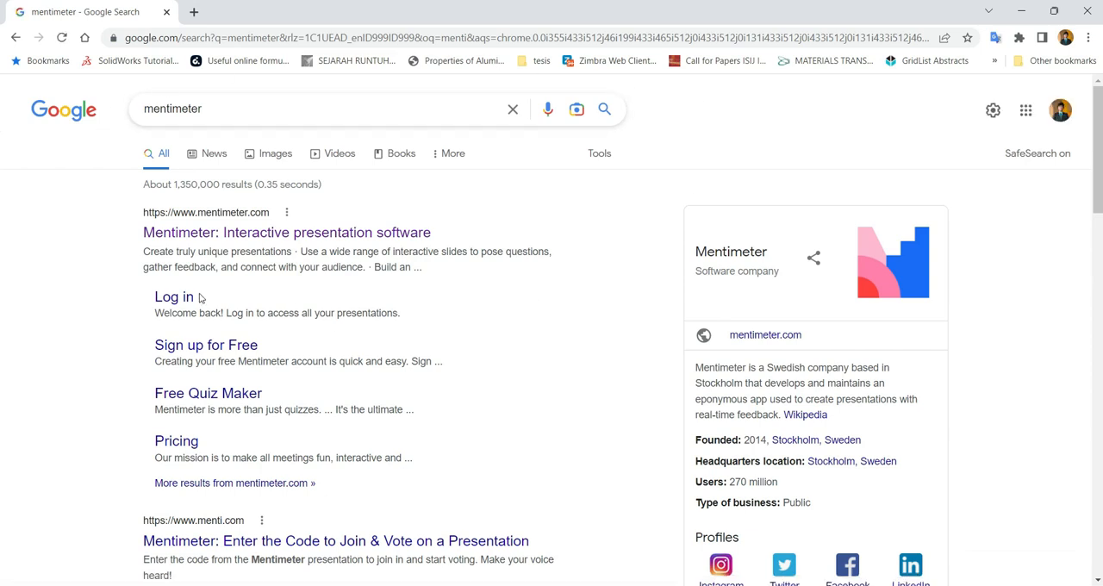
{"action": "left_click", "coordinate": [169, 234]}
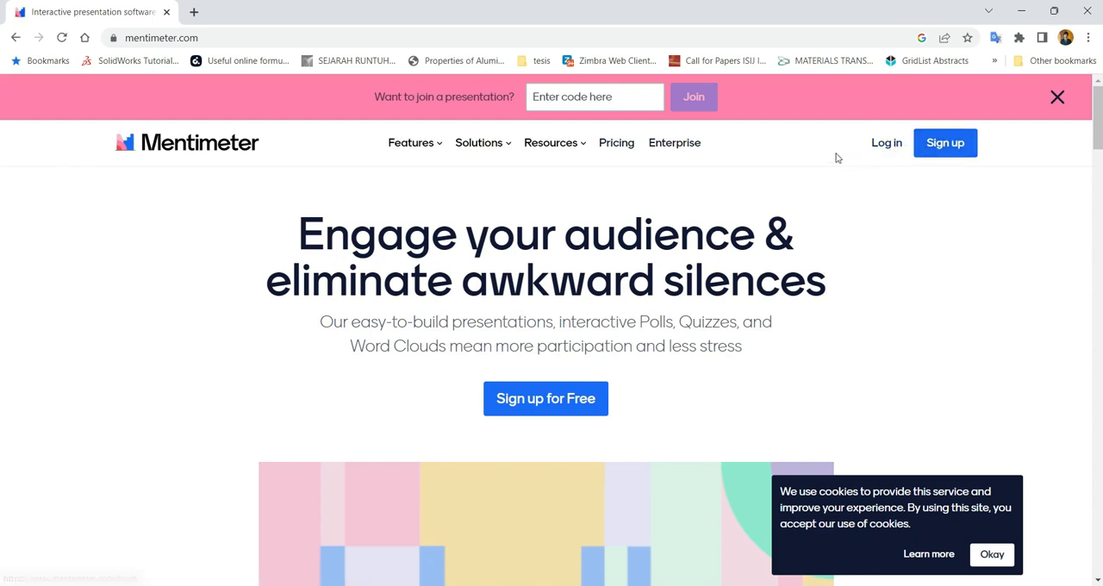
{"action": "left_click", "coordinate": [937, 148]}
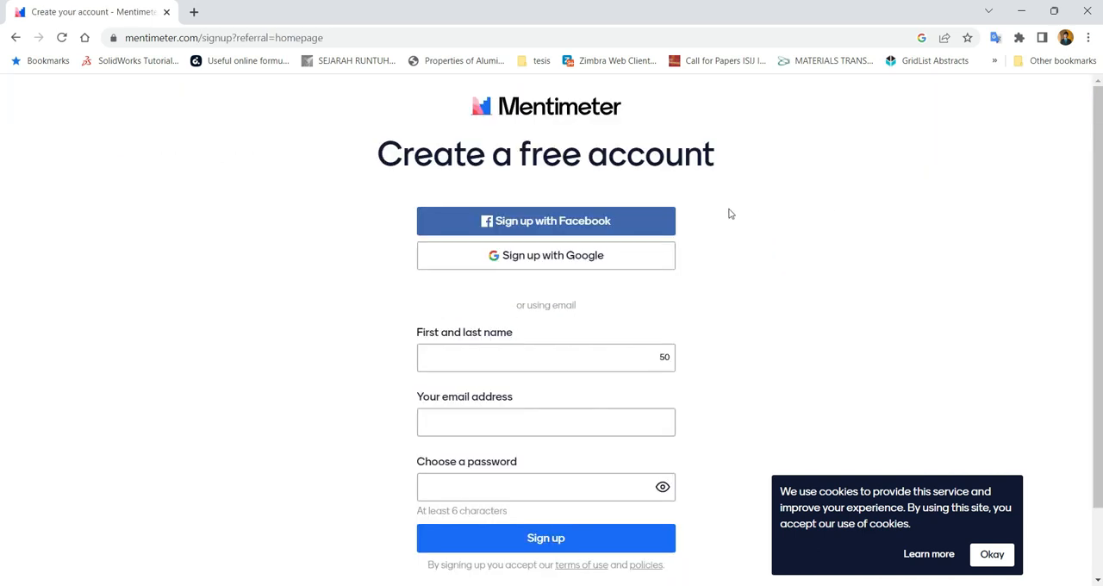
{"action": "left_click", "coordinate": [520, 262]}
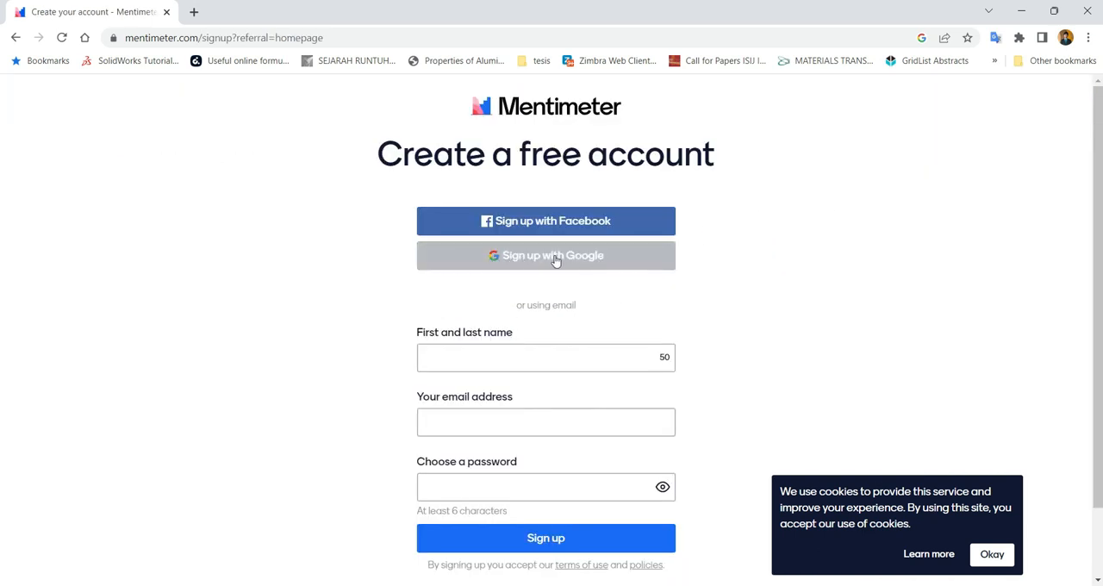
{"action": "left_click", "coordinate": [556, 262]}
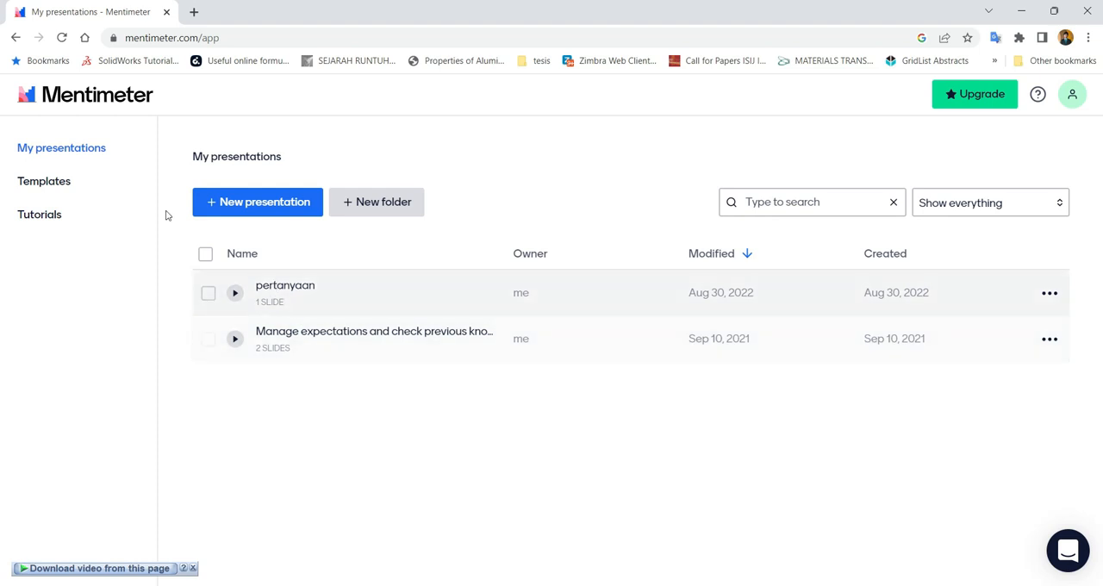
Browse the available templates in the Business & Meetings, Education and Quizzes categories
{"action": "left_click", "coordinate": [50, 185]}
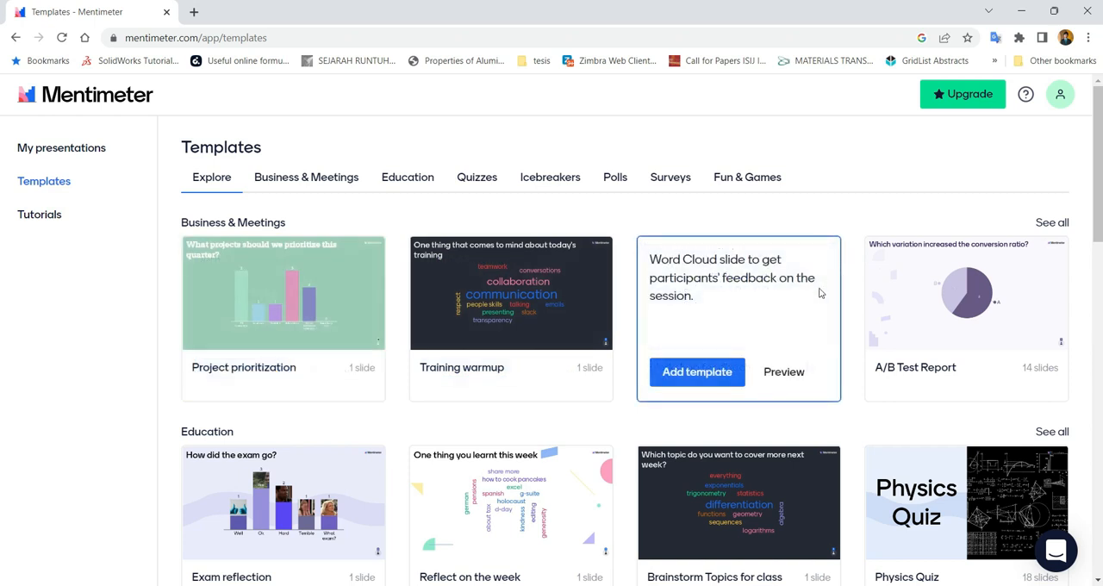
{"action": "scroll", "coordinate": [732, 267], "scroll_direction": "down", "scroll_amount": 2}
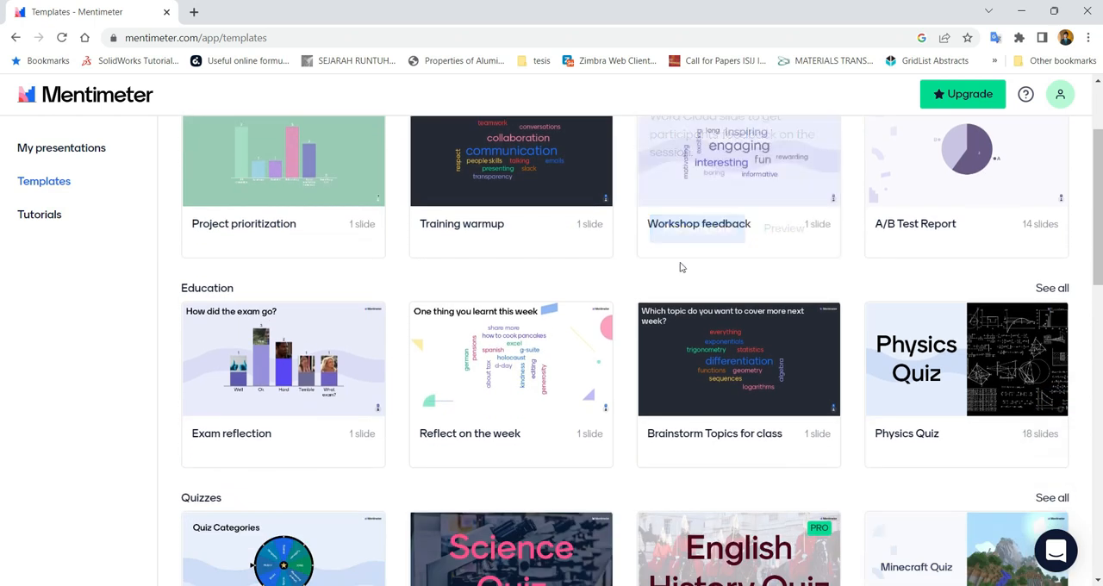
{"action": "scroll", "coordinate": [662, 282], "scroll_direction": "up", "scroll_amount": 1}
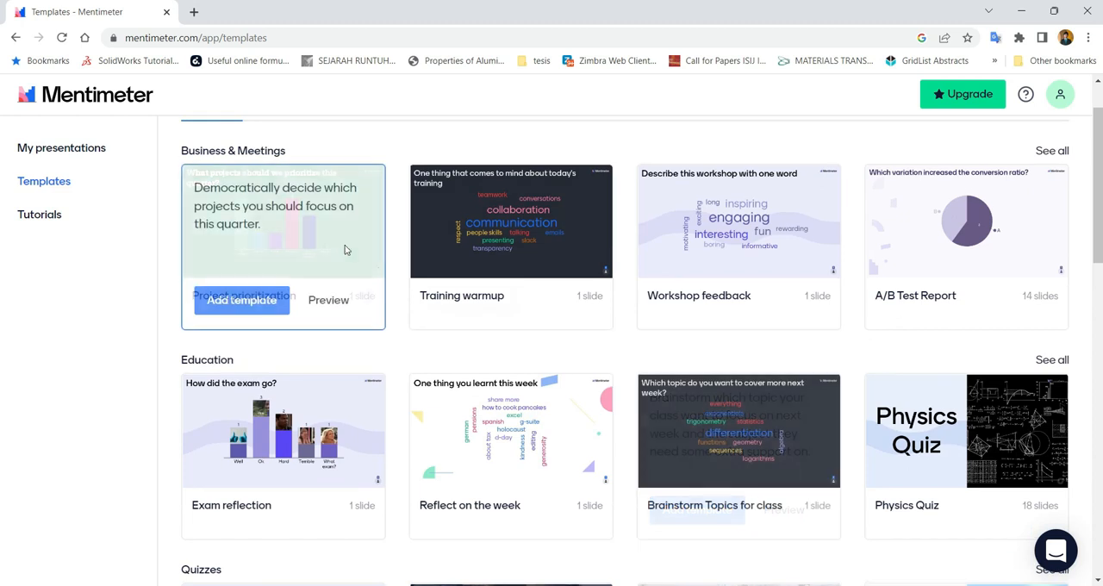
{"action": "scroll", "coordinate": [140, 313], "scroll_direction": "up", "scroll_amount": 1}
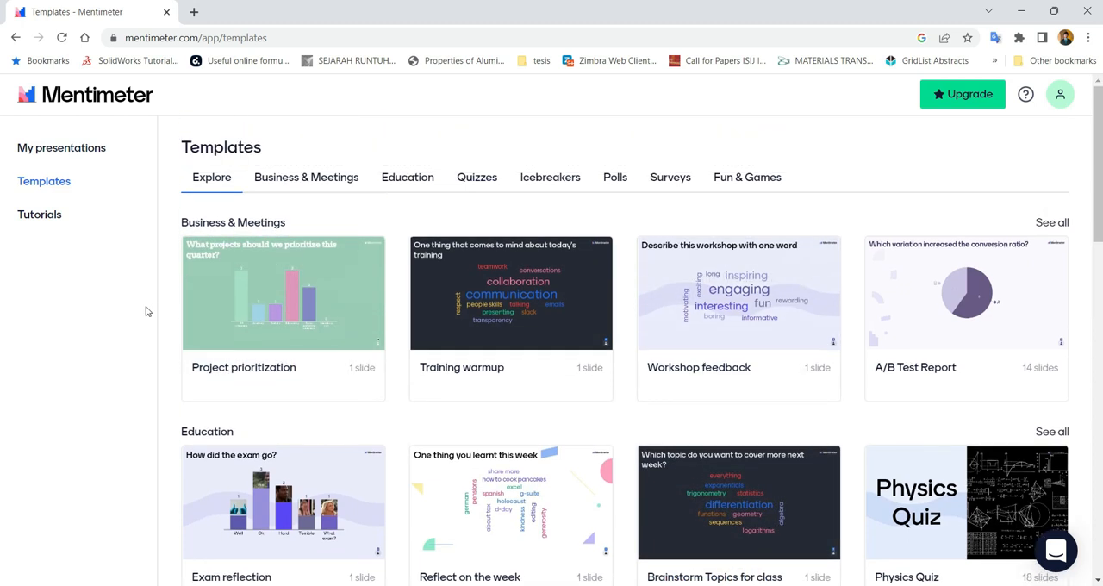
{"action": "mouse_move", "coordinate": [195, 366]}
{"action": "scroll", "coordinate": [553, 419], "scroll_direction": "down", "scroll_amount": 1}
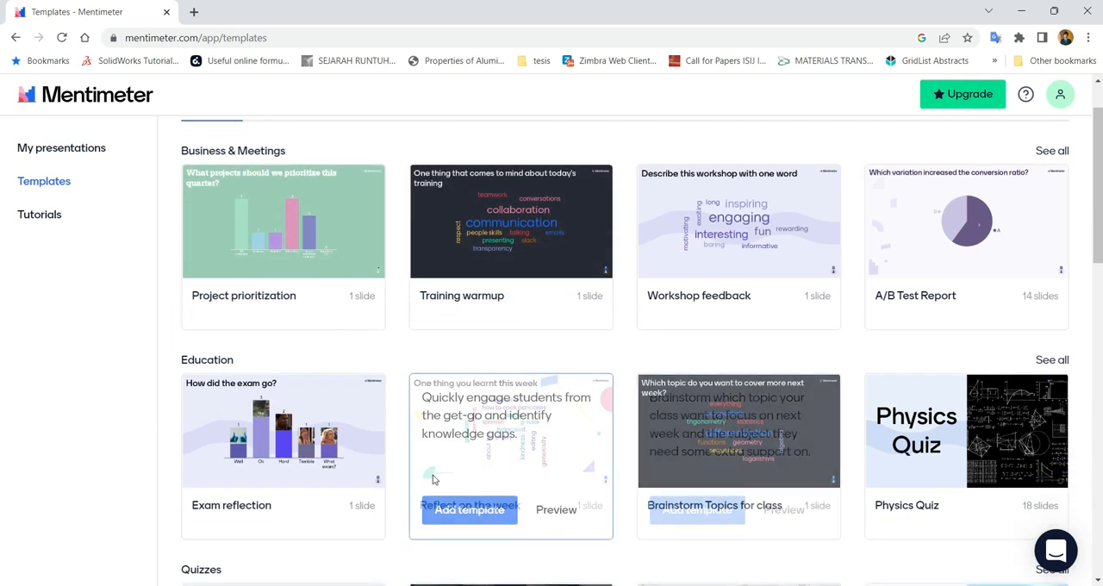
{"action": "mouse_move", "coordinate": [742, 493]}
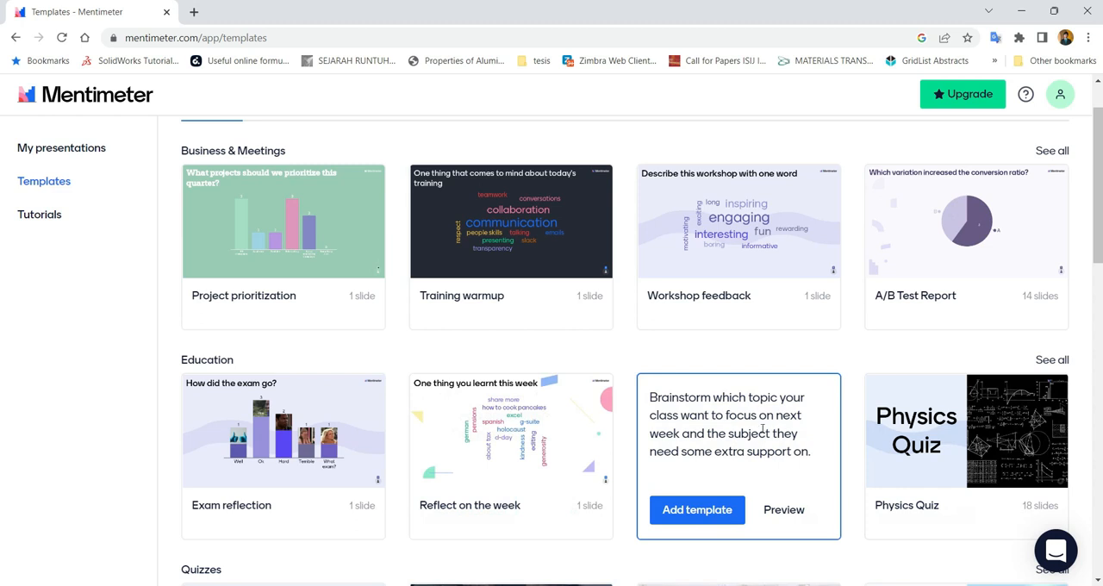
{"action": "scroll", "coordinate": [725, 466], "scroll_direction": "down", "scroll_amount": 2}
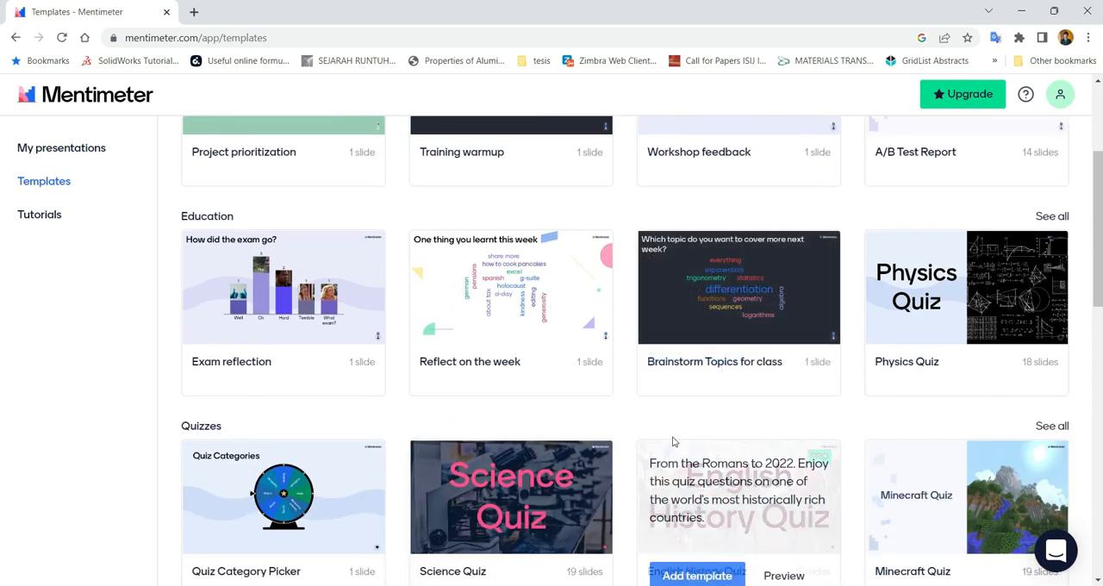
Preview the Reflect on the week template in the Education category and close the preview
{"action": "mouse_move", "coordinate": [453, 297]}
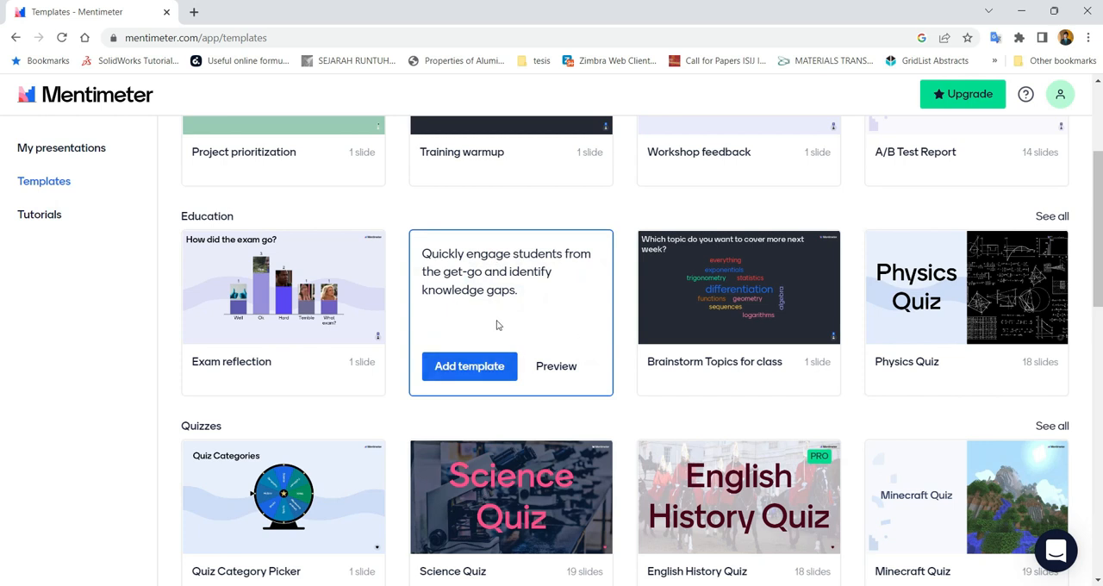
{"action": "mouse_move", "coordinate": [505, 328]}
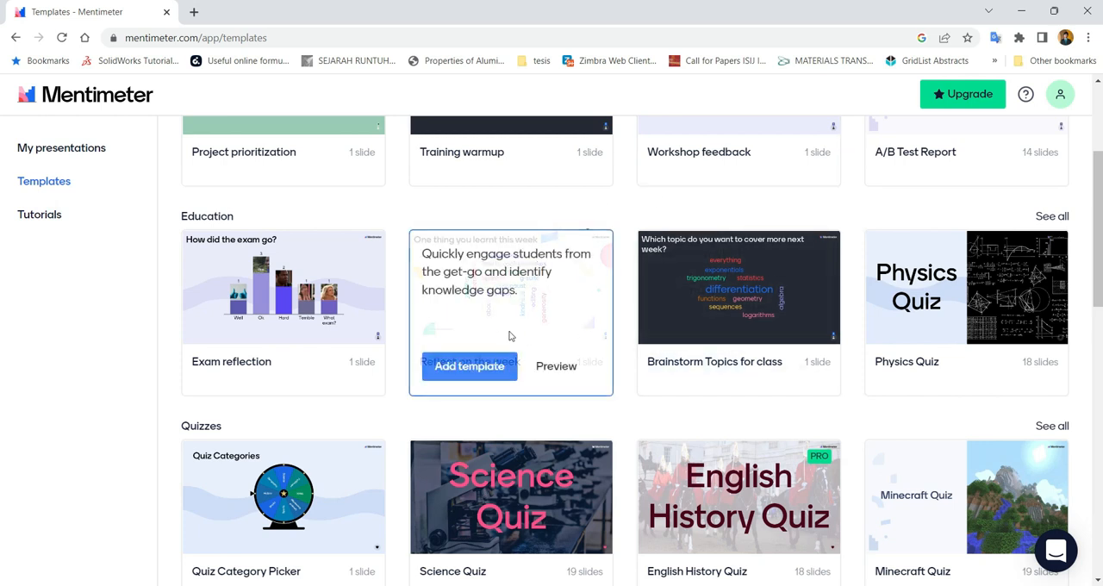
{"action": "left_click", "coordinate": [536, 372]}
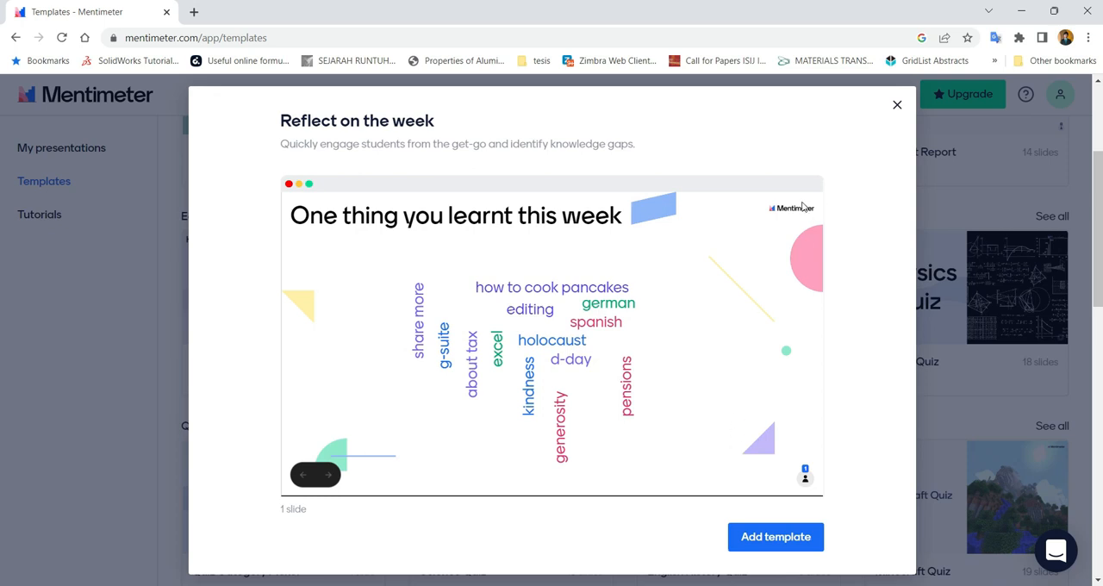
{"action": "left_click", "coordinate": [897, 106]}
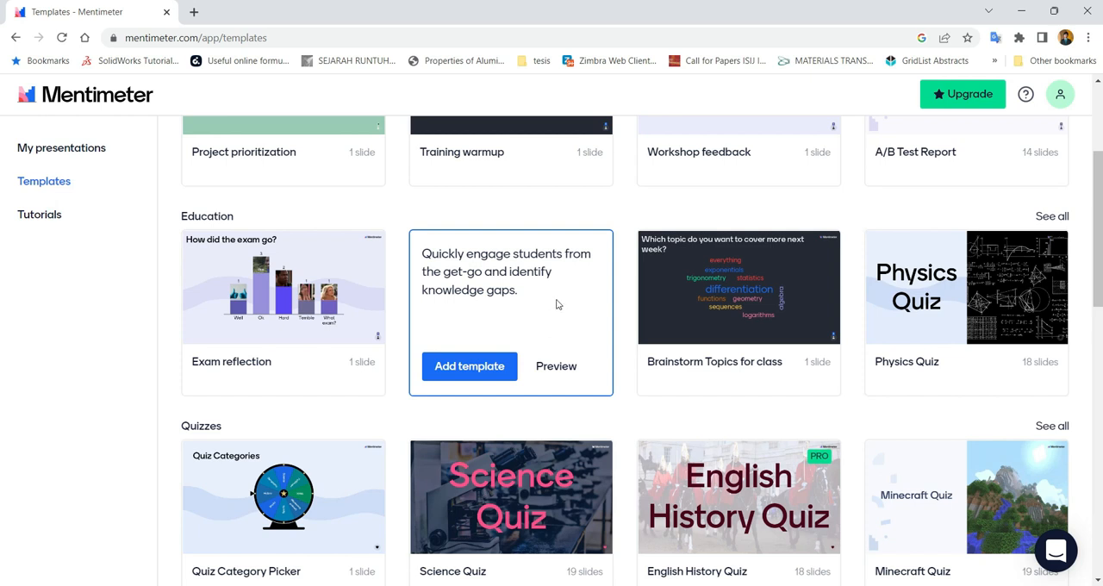
Look through the list of video tutorials and return to the list of own presentations
{"action": "left_click", "coordinate": [34, 220]}
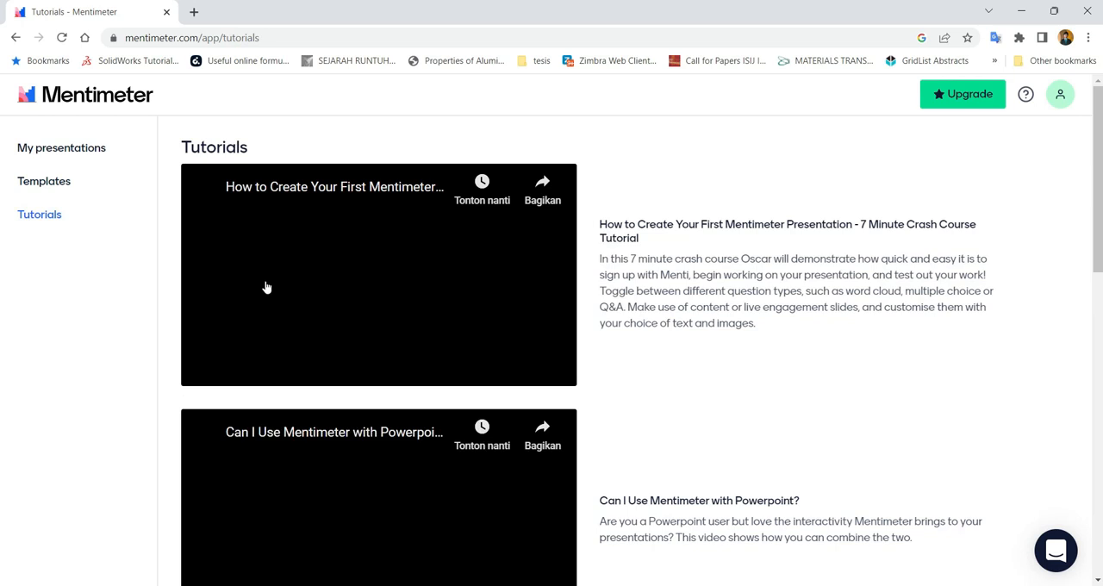
{"action": "scroll", "coordinate": [372, 280], "scroll_direction": "down", "scroll_amount": 3}
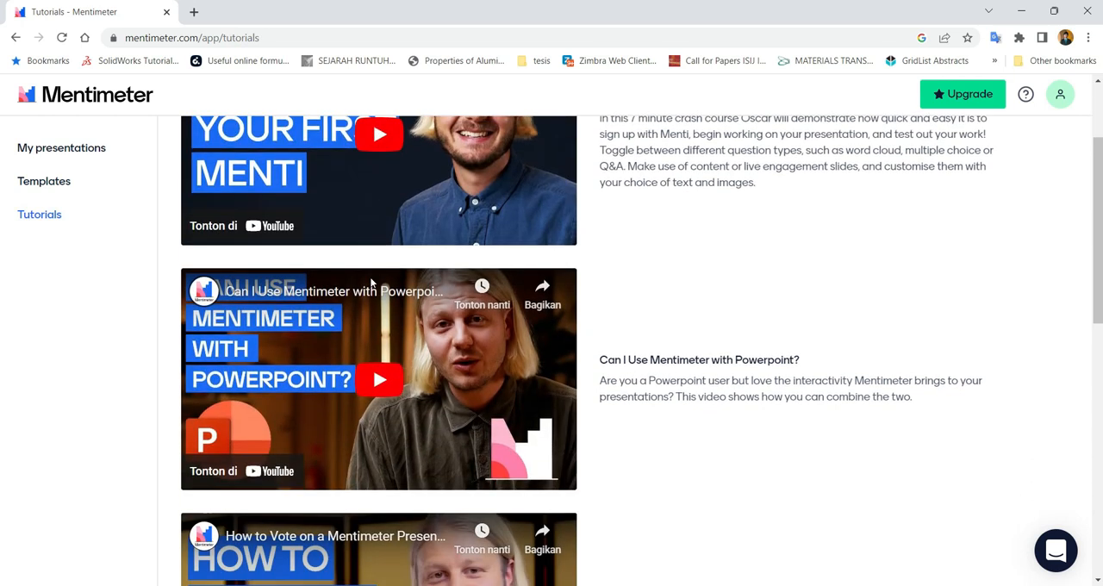
{"action": "scroll", "coordinate": [372, 280], "scroll_direction": "down", "scroll_amount": 7}
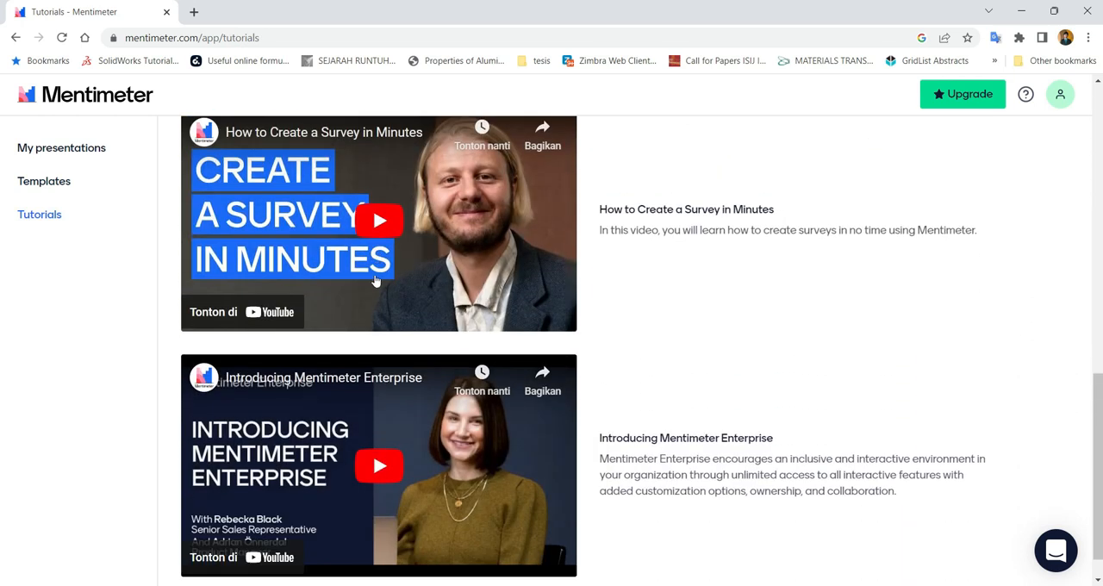
{"action": "scroll", "coordinate": [376, 282], "scroll_direction": "up", "scroll_amount": 10}
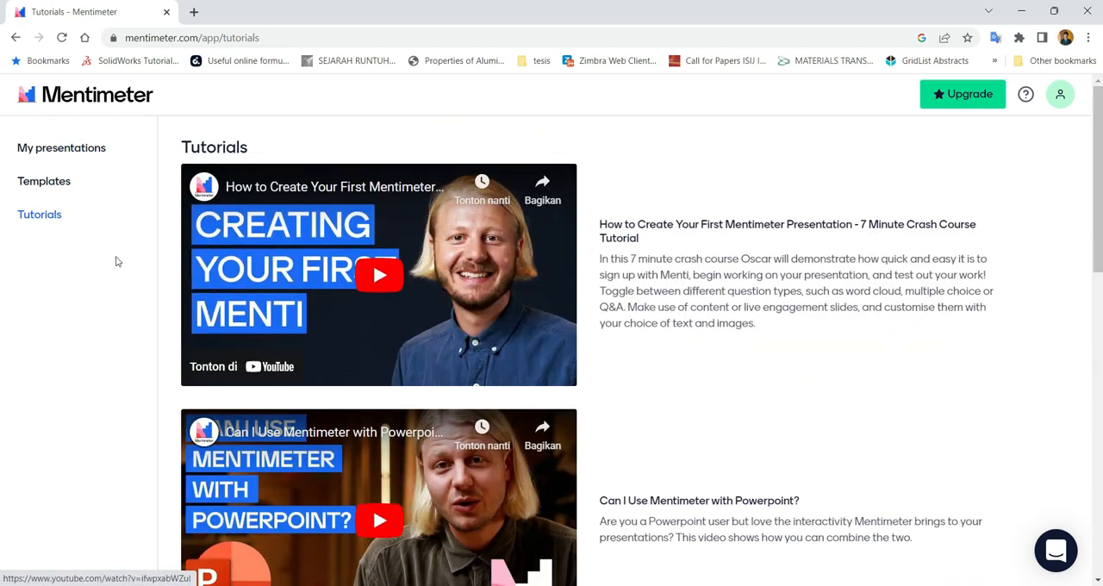
{"action": "left_click", "coordinate": [84, 150]}
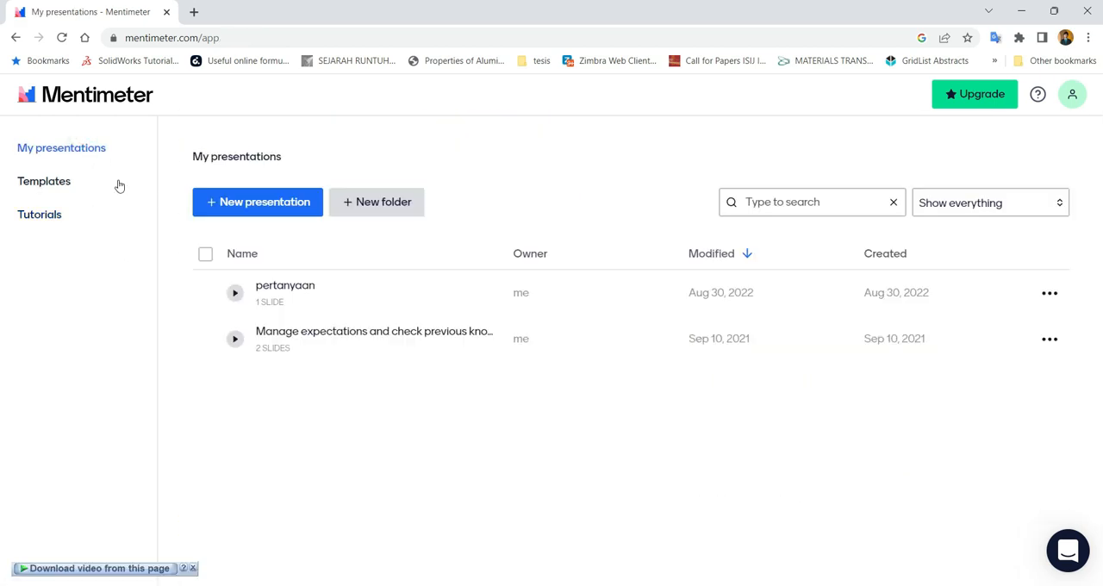
Add the Reflect on the week template from the Education category and open the resulting presentation
{"action": "left_click", "coordinate": [30, 191]}
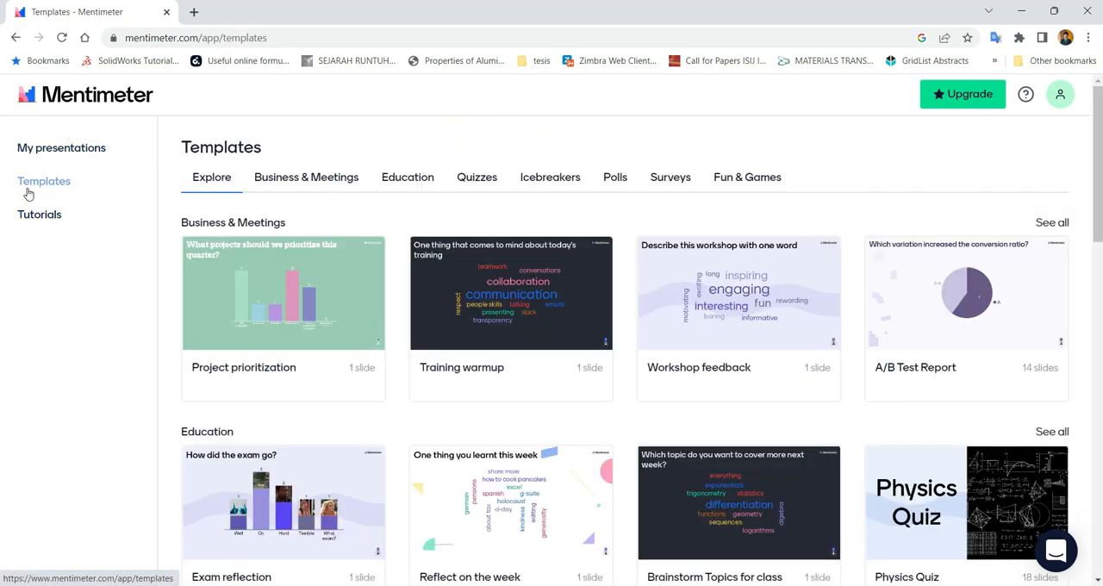
{"action": "scroll", "coordinate": [500, 413], "scroll_direction": "down", "scroll_amount": 2}
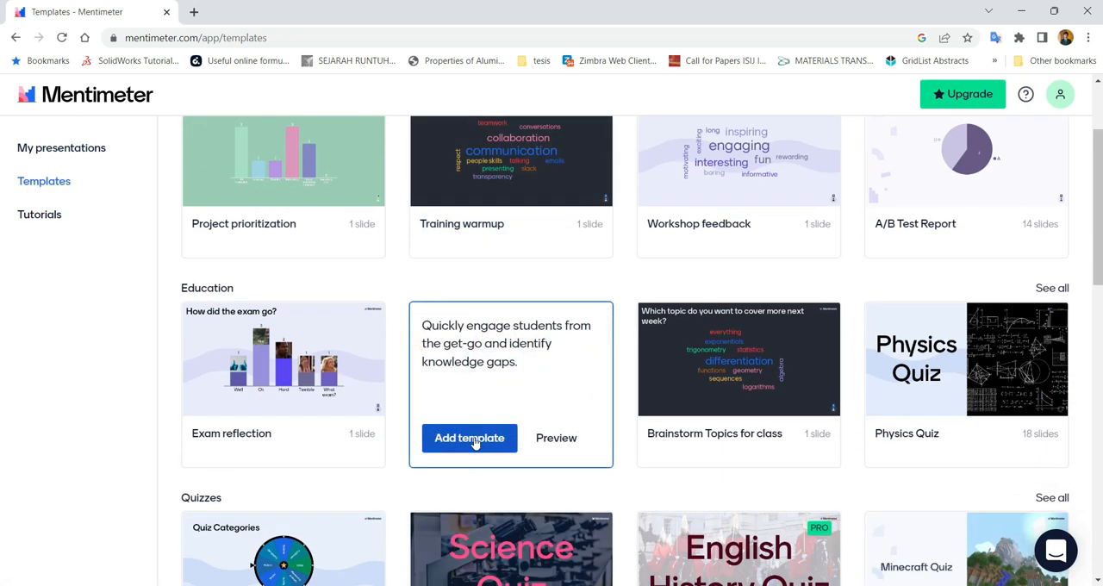
{"action": "left_click", "coordinate": [472, 441]}
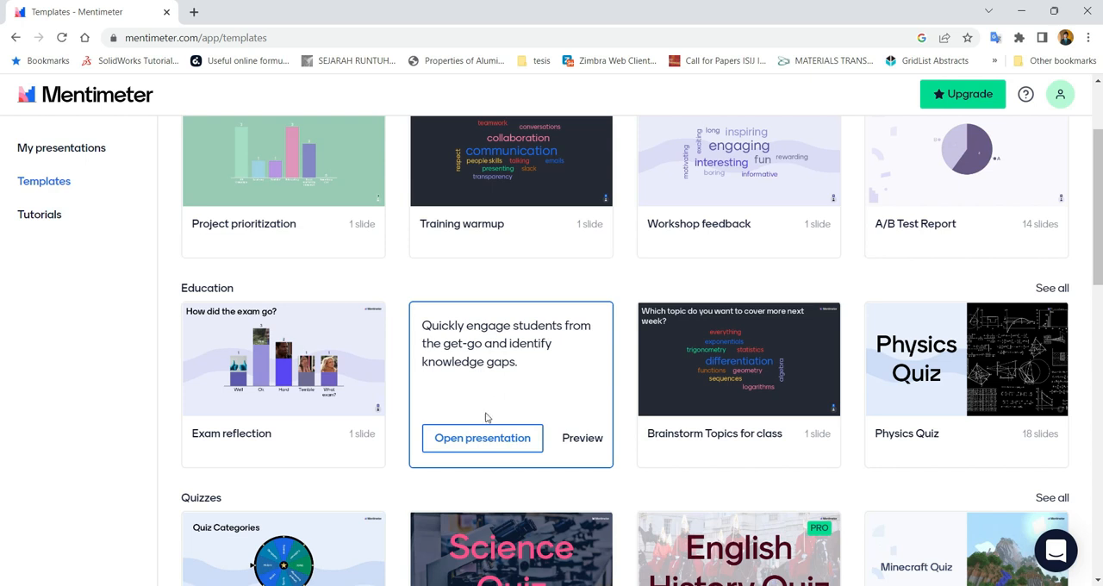
{"action": "left_click", "coordinate": [474, 443]}
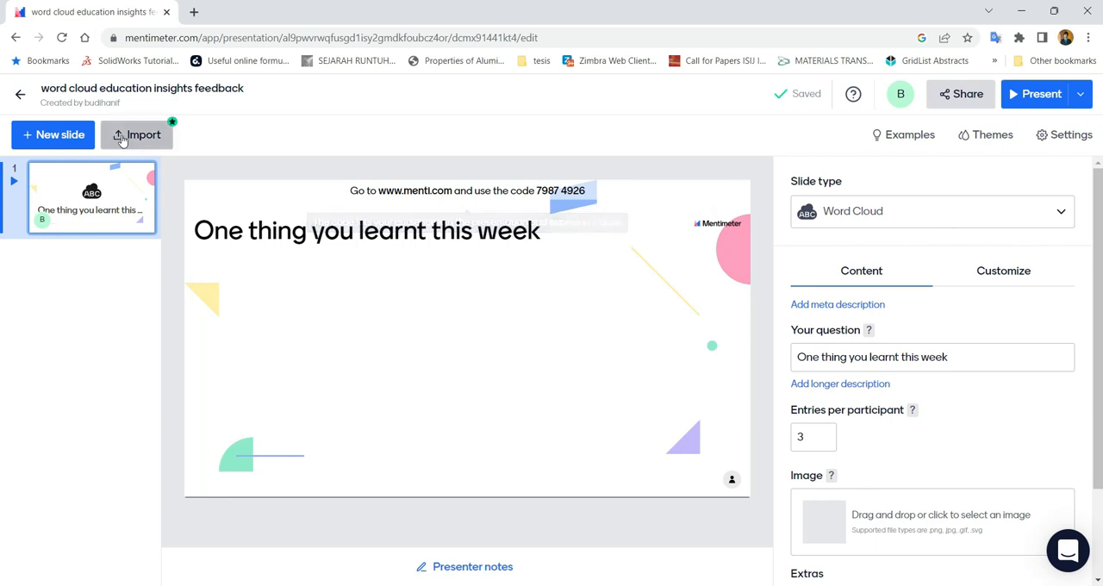
Return to the list of own presentations and create a new presentation named Refleksi Pelajaran KWL
{"action": "left_click", "coordinate": [26, 96]}
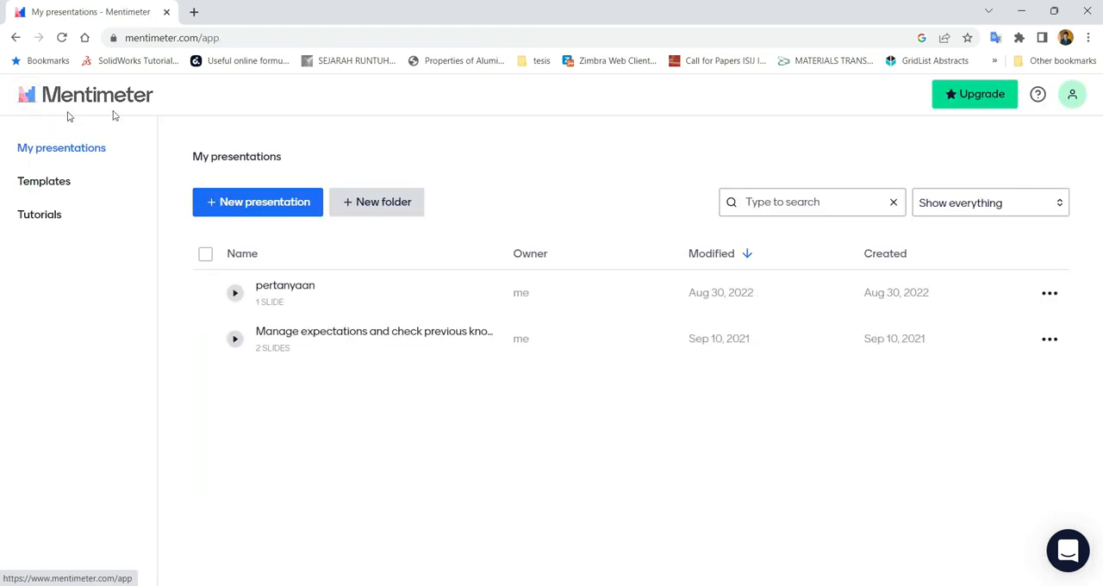
{"action": "left_click", "coordinate": [85, 147]}
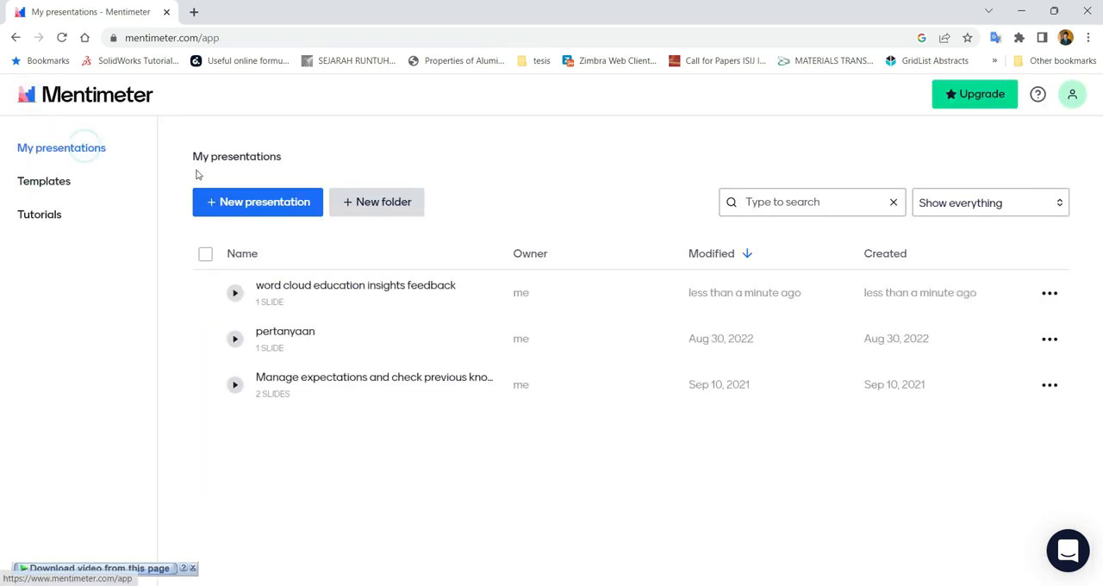
{"action": "left_click", "coordinate": [263, 204]}
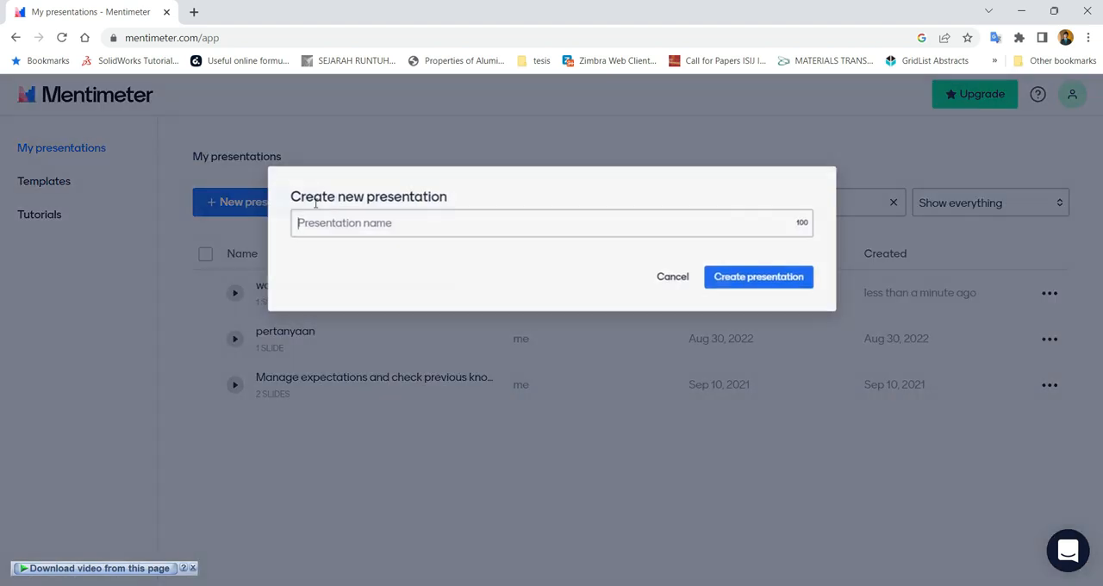
{"action": "left_click", "coordinate": [402, 225]}
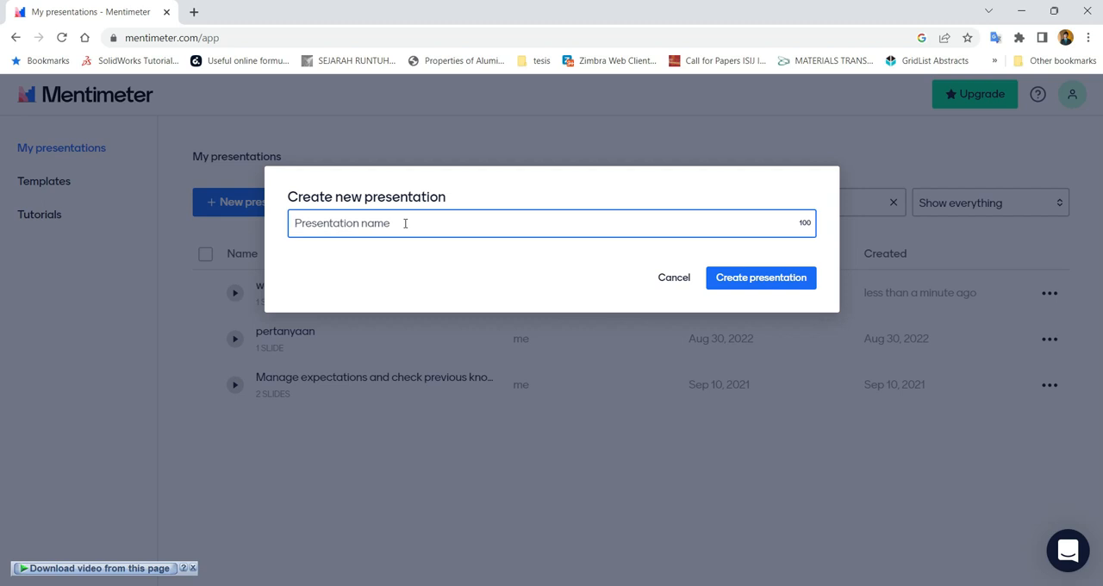
{"action": "type", "text": "Refleksi"}
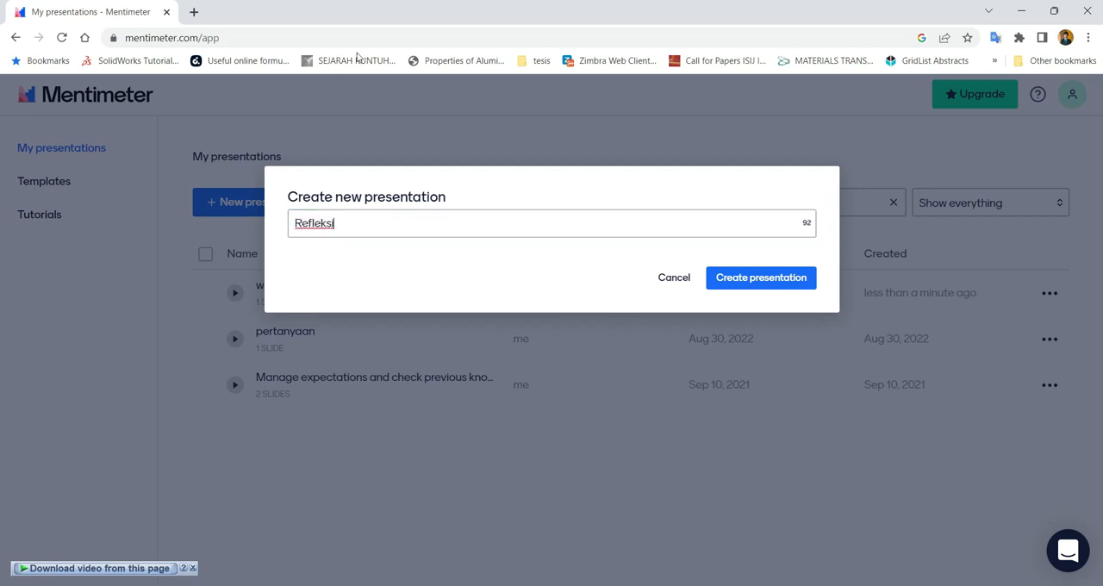
{"action": "type", "text": " Pelajaran KWL"}
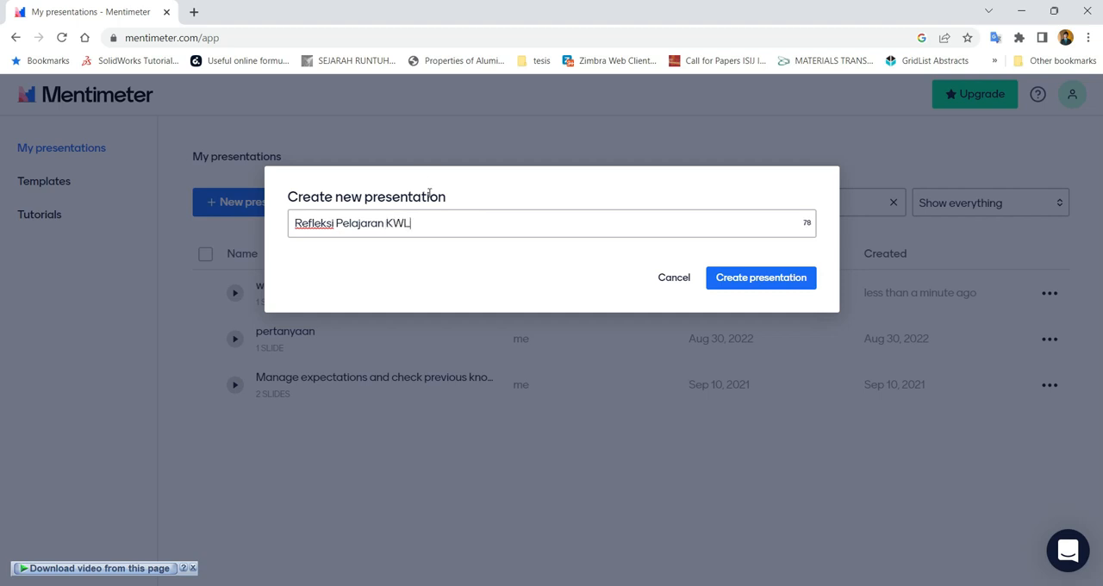
{"action": "left_click", "coordinate": [755, 283]}
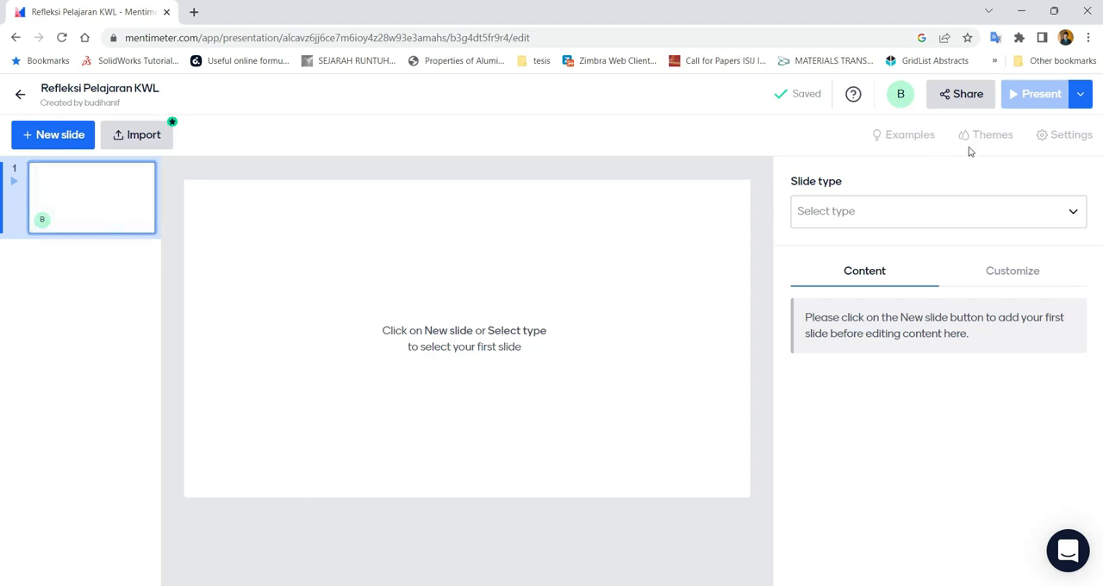
Look through the available slide types and set the first slide's type to Heading
{"action": "left_click", "coordinate": [481, 333]}
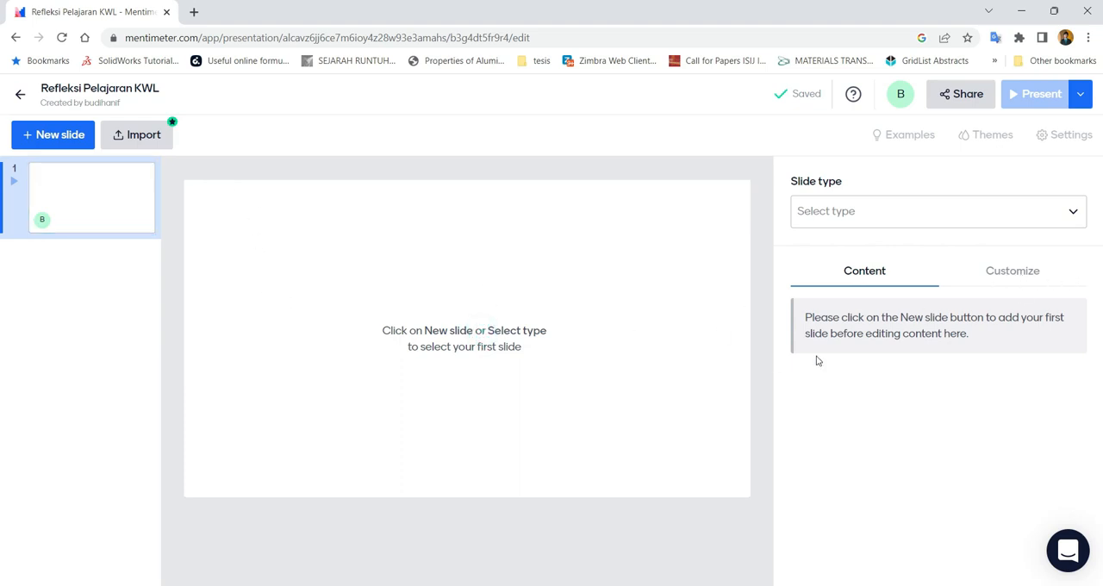
{"action": "left_click", "coordinate": [910, 219]}
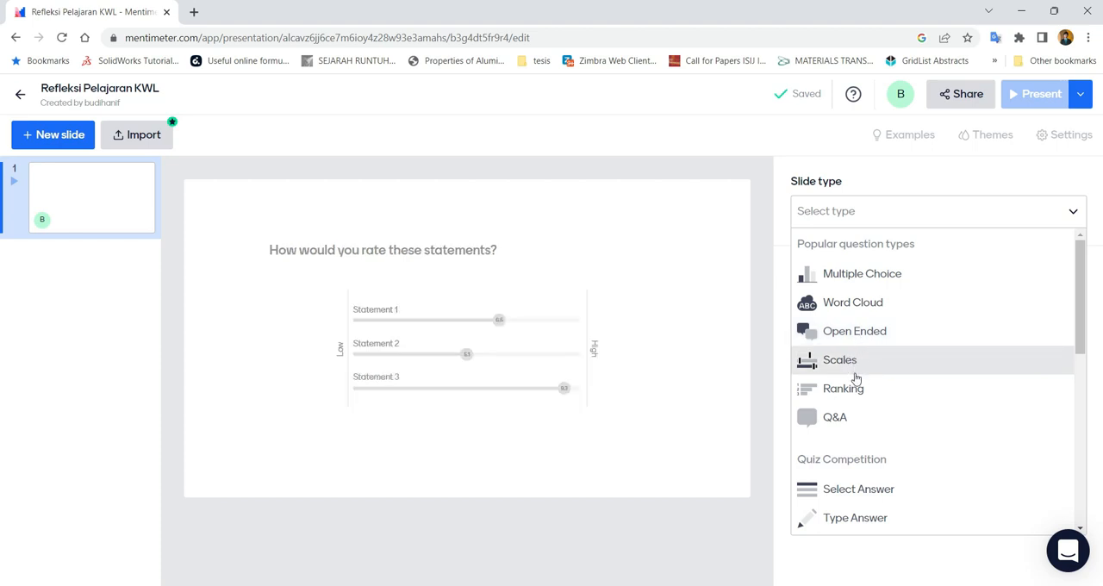
{"action": "scroll", "coordinate": [854, 396], "scroll_direction": "down", "scroll_amount": 2}
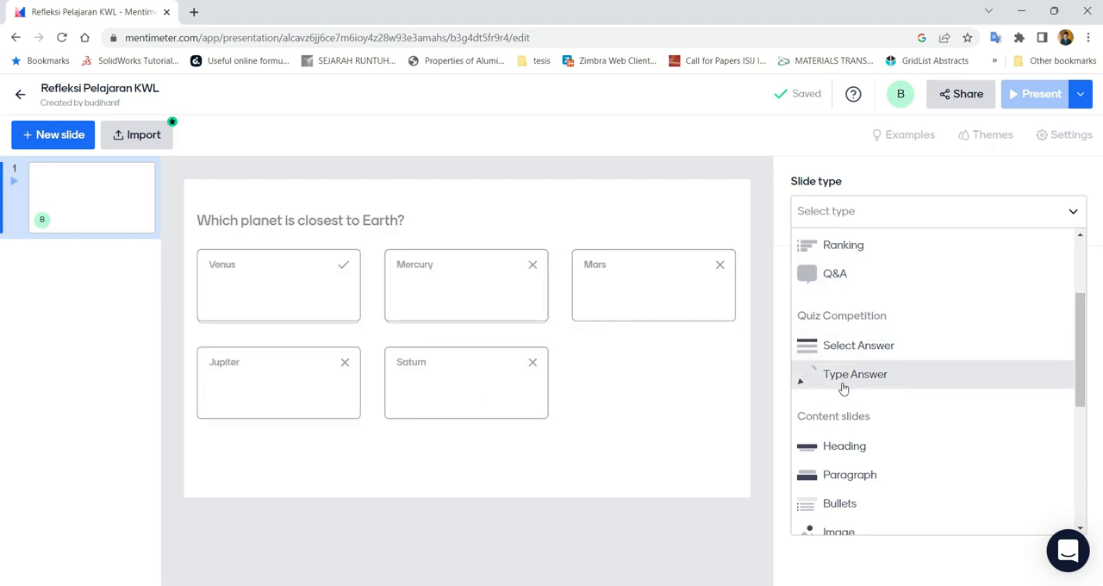
{"action": "scroll", "coordinate": [840, 392], "scroll_direction": "down", "scroll_amount": 1}
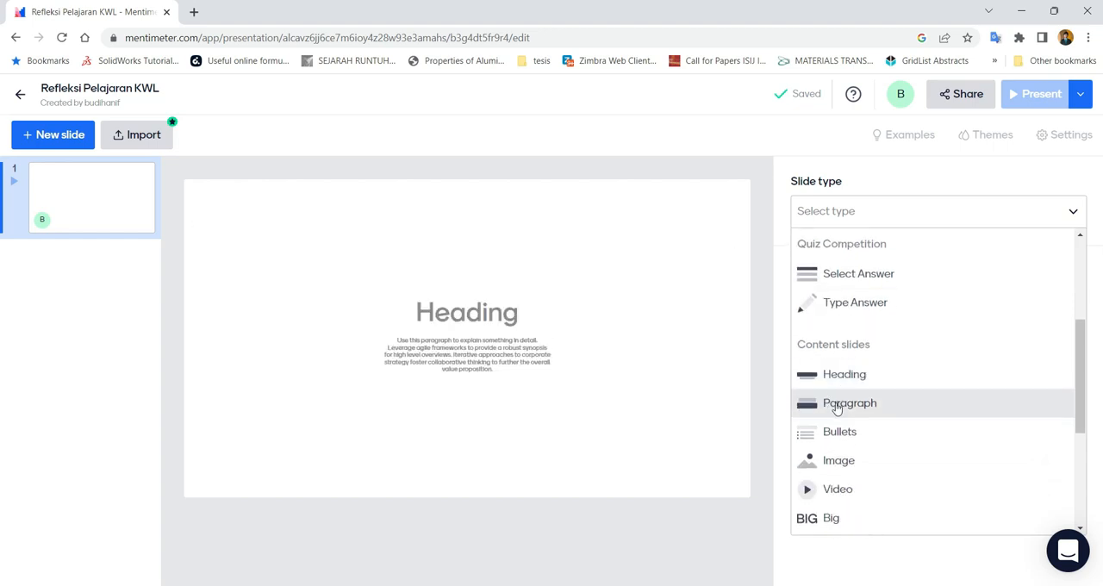
{"action": "scroll", "coordinate": [836, 406], "scroll_direction": "down", "scroll_amount": 1}
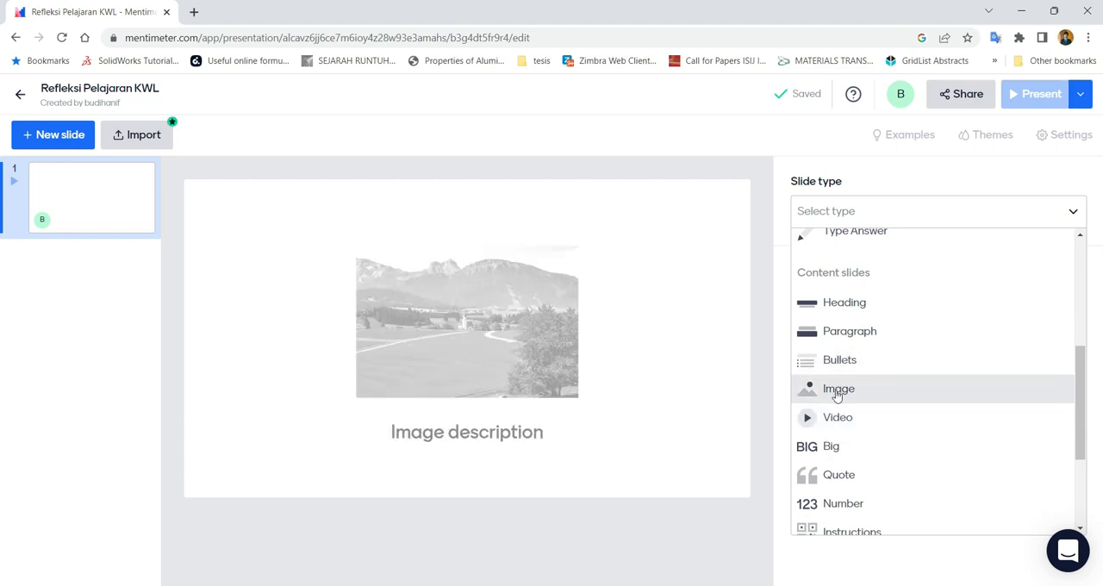
{"action": "left_click", "coordinate": [848, 305]}
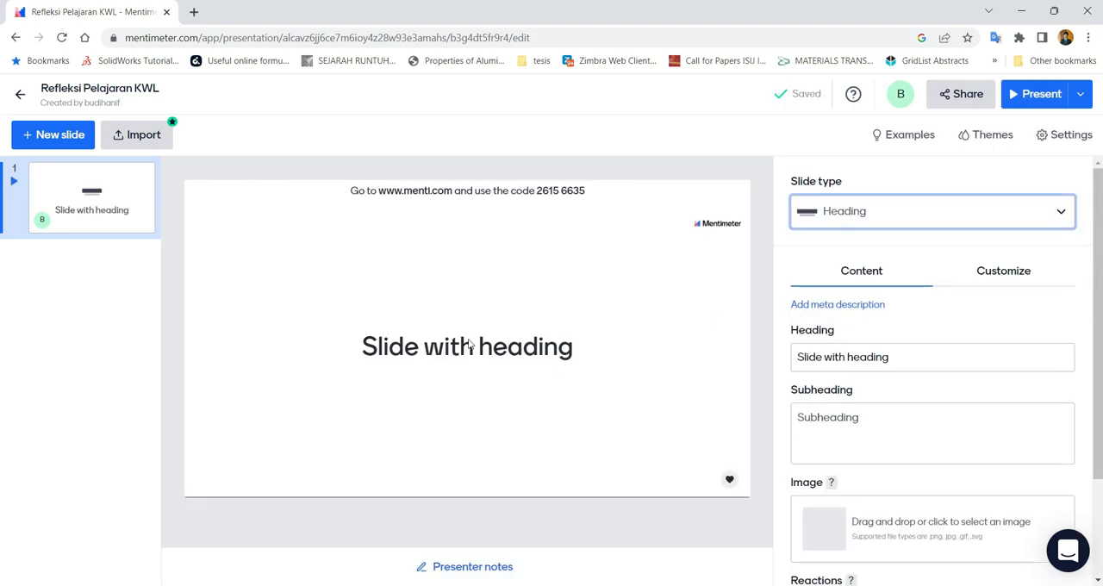
Set the first slide's heading to BELAJAR MENTIMETER
{"action": "left_click", "coordinate": [470, 345]}
{"action": "left_click", "coordinate": [890, 368]}
{"action": "left_click", "coordinate": [411, 366]}
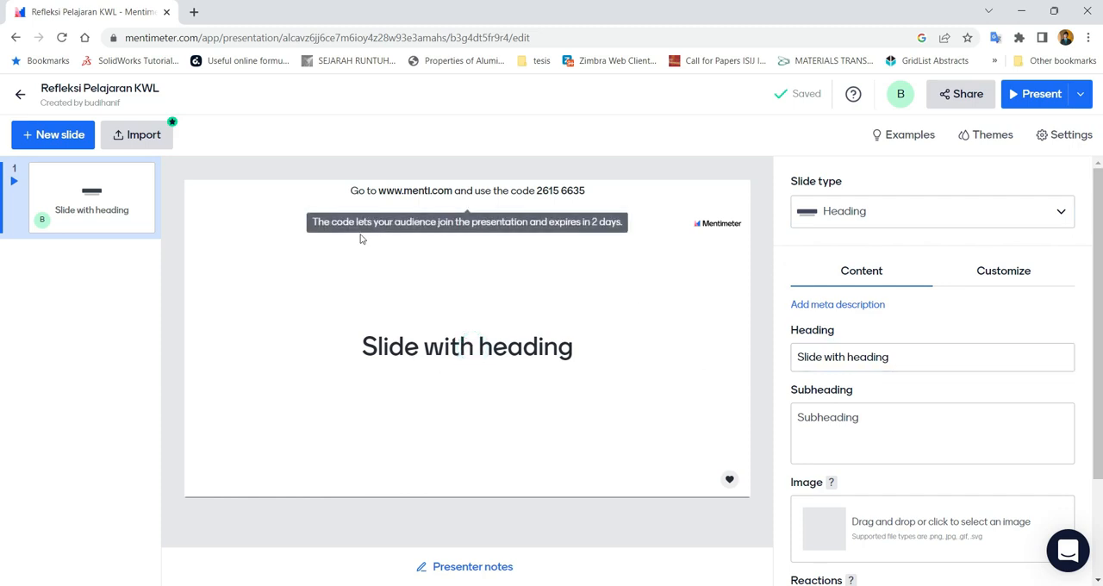
{"action": "left_click", "coordinate": [441, 343]}
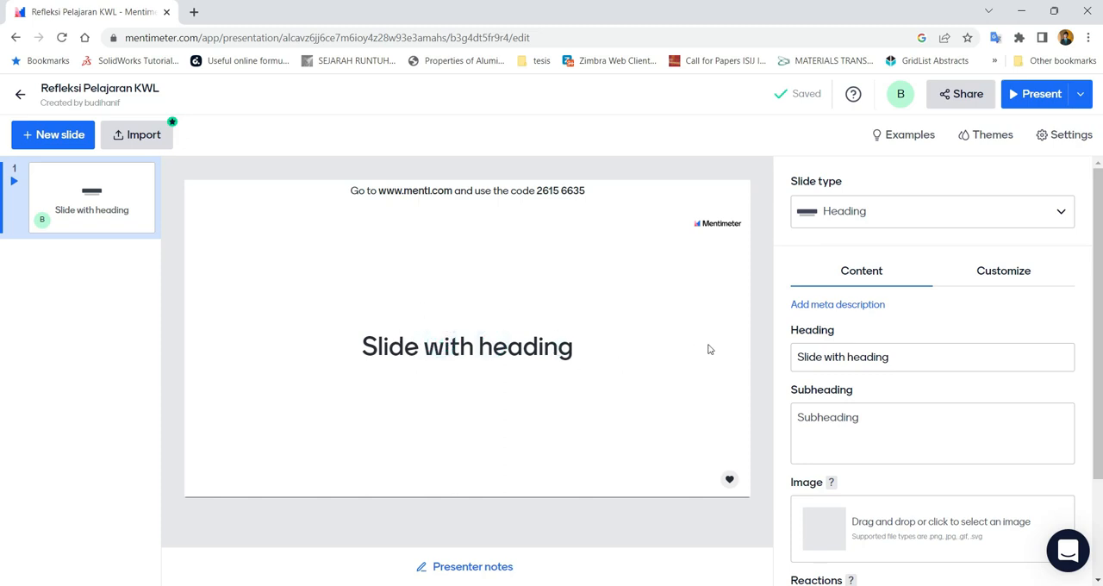
{"action": "left_click", "coordinate": [851, 356]}
{"action": "left_click", "coordinate": [793, 359]}
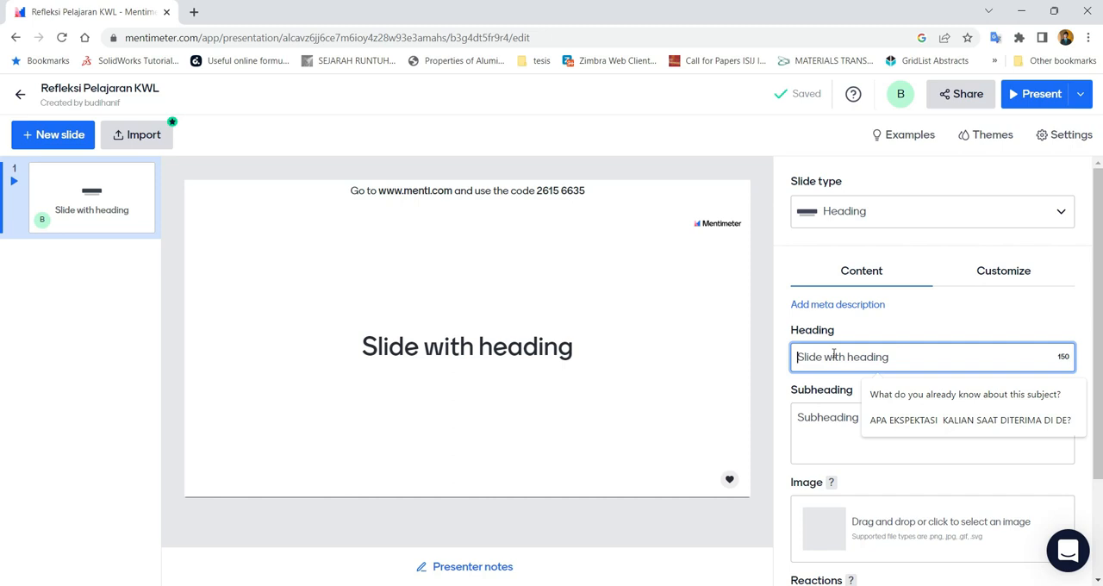
{"action": "type", "text": "be"}
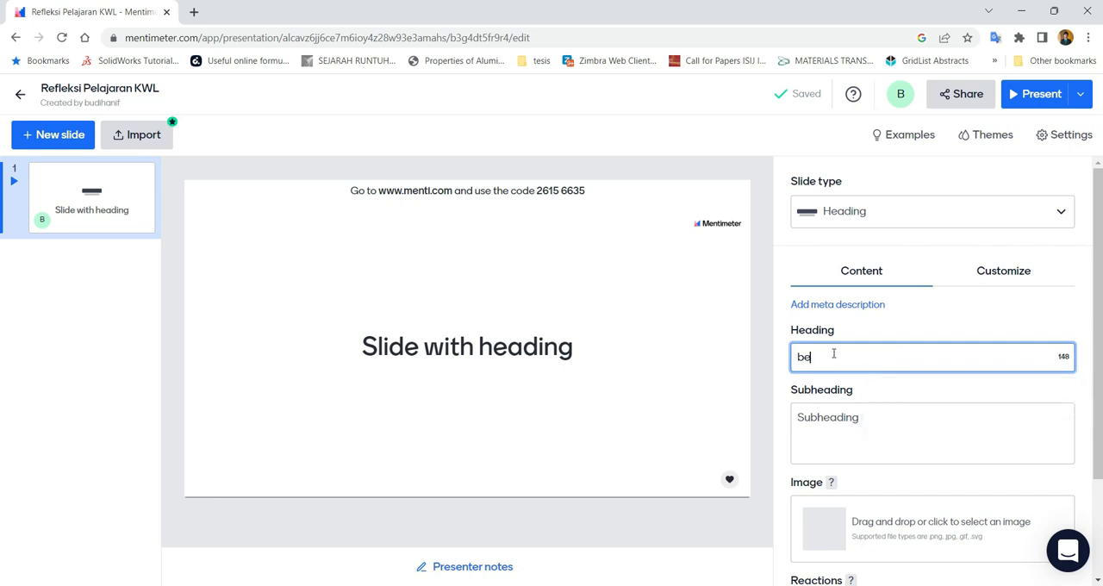
{"action": "key", "text": "BackSpace"}
{"action": "key", "text": "BackSpace"}
{"action": "type", "text": "BELAJAR MENTI"}
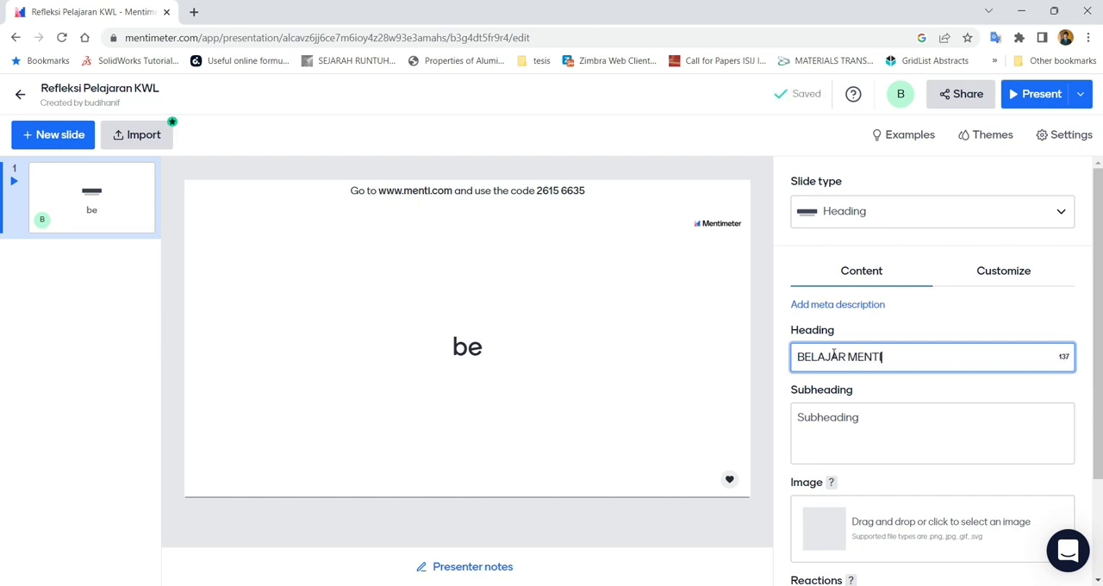
{"action": "type", "text": "METER"}
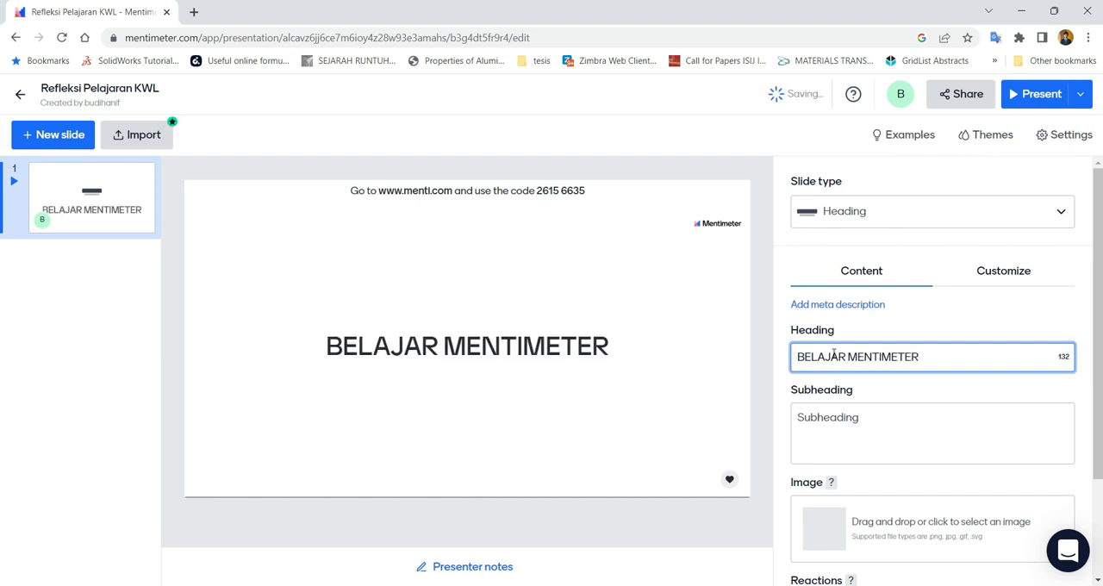
Enter "Mari kita ciptakan pembelajaran yang seru dan menyenangkan" as the slide's subheading
{"action": "left_click", "coordinate": [819, 418]}
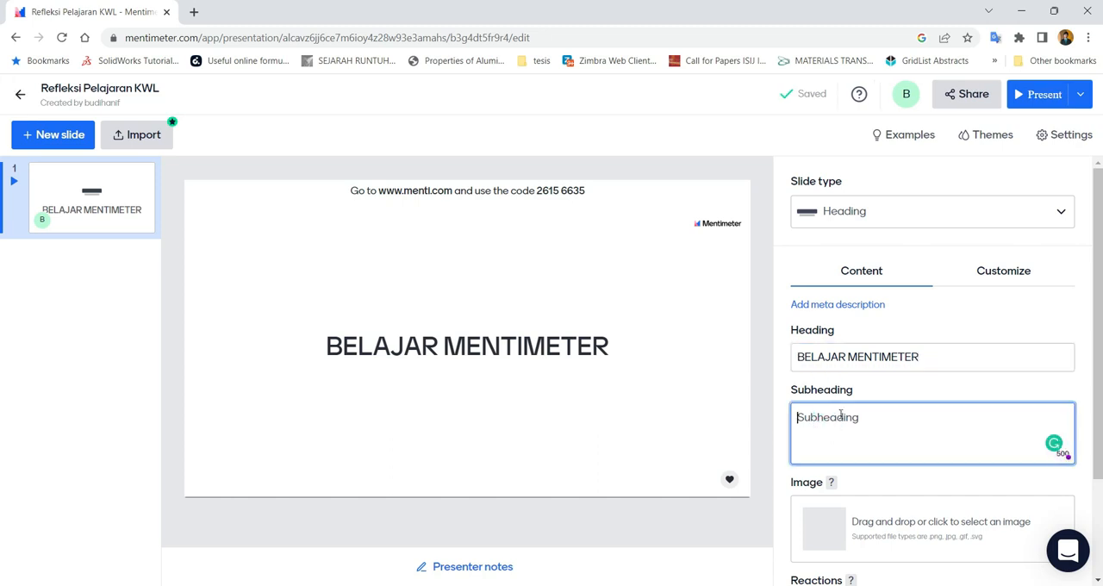
{"action": "type", "text": "MAR"}
{"action": "key", "text": "BackSpace"}
{"action": "key", "text": "BackSpace"}
{"action": "type", "text": "mor"}
{"action": "key", "text": "BackSpace"}
{"action": "key", "text": "BackSpace"}
{"action": "key", "text": "BackSpace"}
{"action": "type", "text": "Mari kita cipta"}
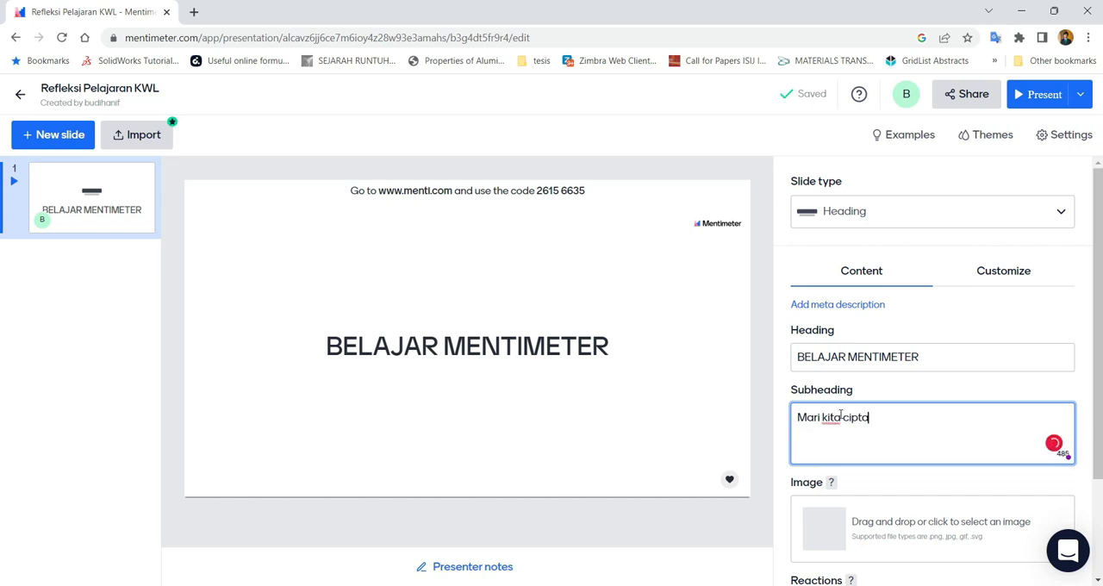
{"action": "type", "text": "kan pembel"}
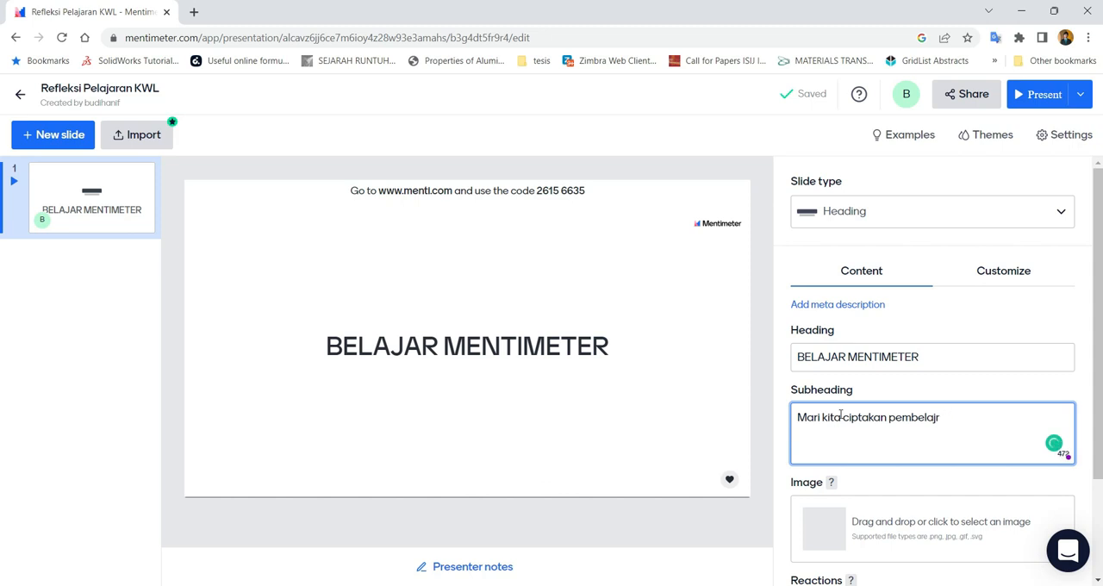
{"action": "type", "text": "ajaran yang"}
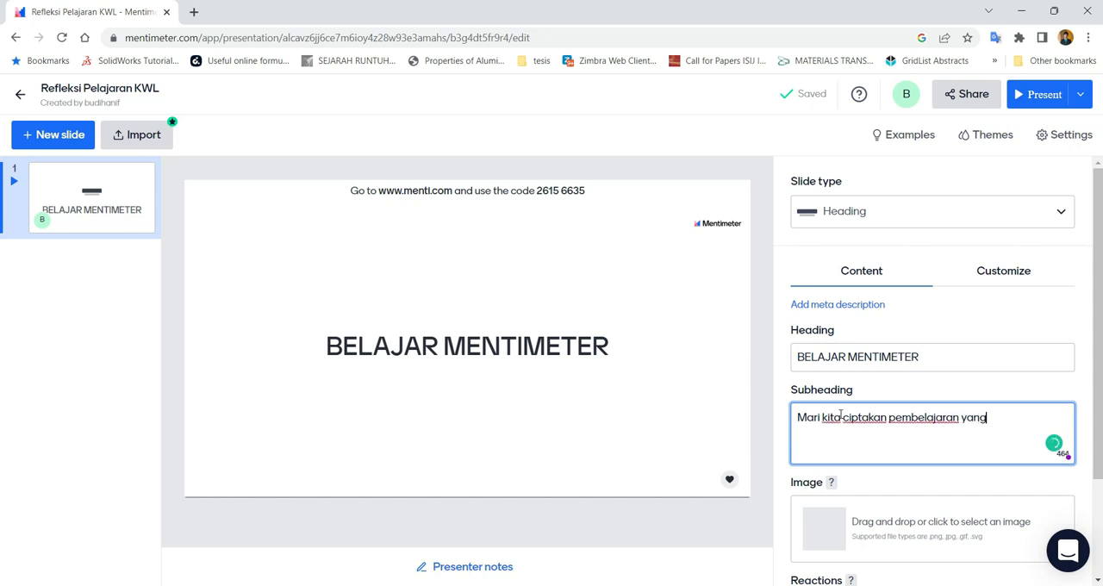
{"action": "type", "text": " seru dan menyenangkan"}
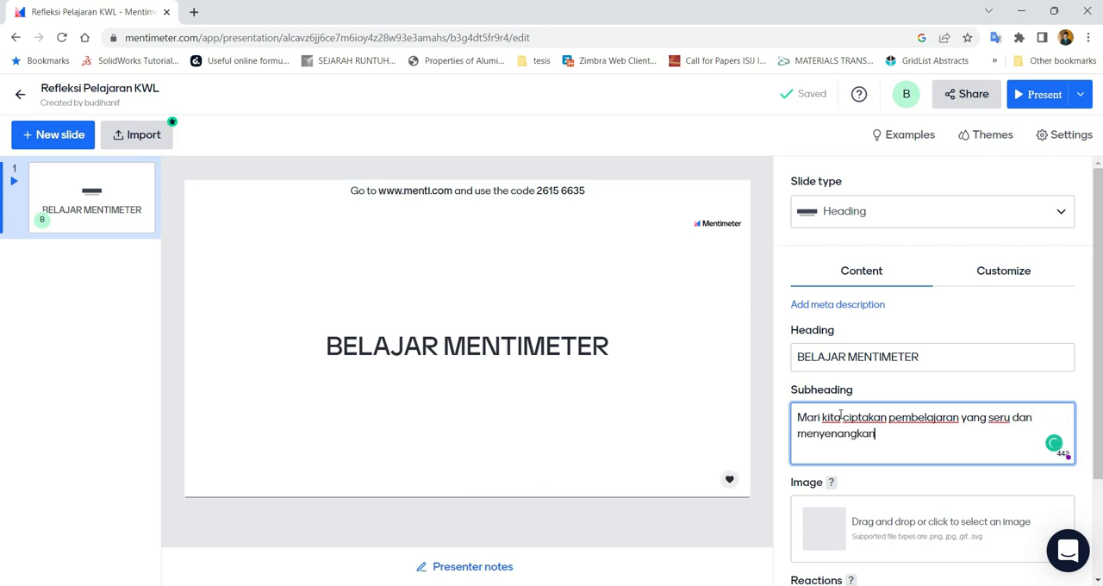
Try the question mark and thumbs-up reactions on the slide and switch both off again
{"action": "scroll", "coordinate": [849, 427], "scroll_direction": "down", "scroll_amount": 2}
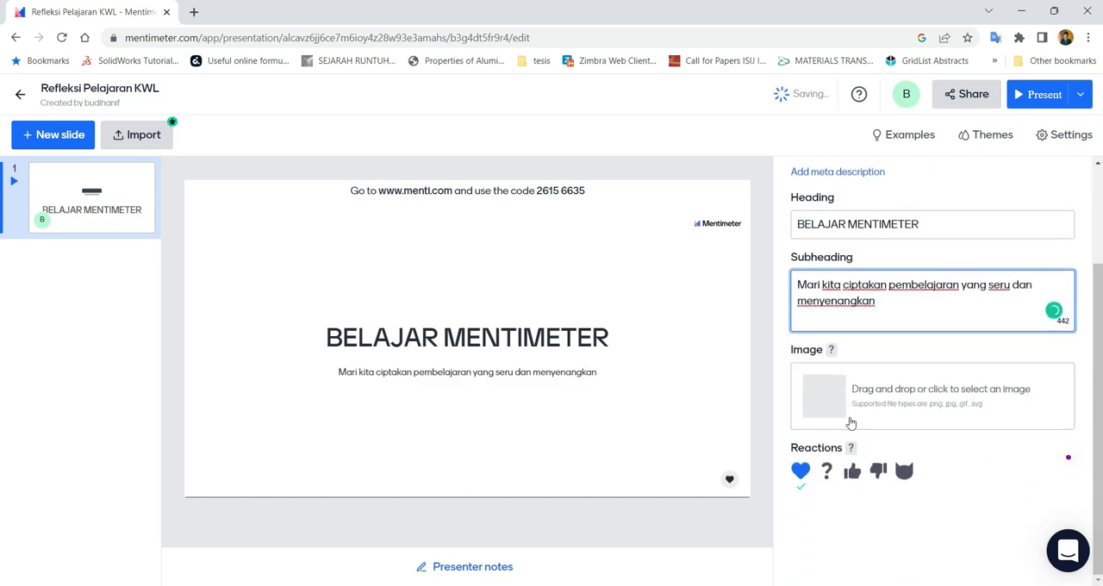
{"action": "left_click", "coordinate": [826, 476]}
{"action": "left_click", "coordinate": [852, 474]}
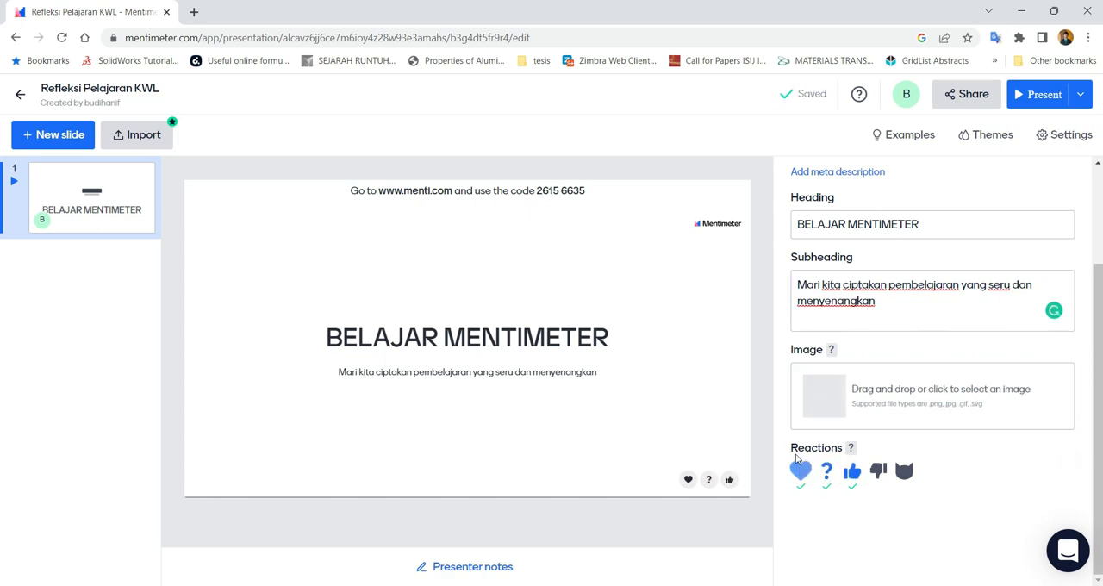
{"action": "left_click", "coordinate": [851, 476]}
{"action": "left_click", "coordinate": [826, 472]}
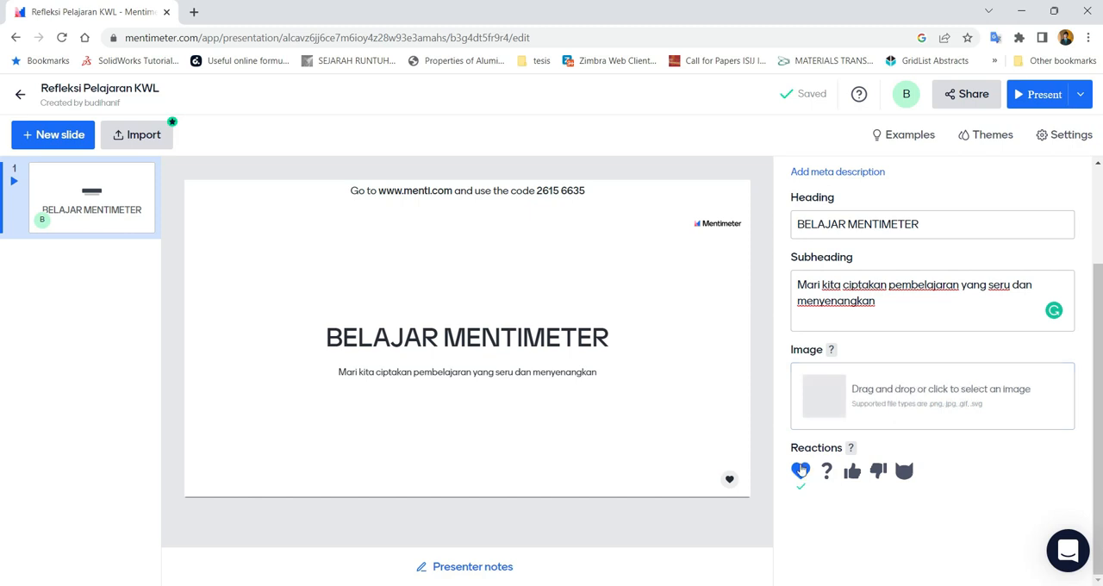
Search the image library for "fun learning" and add the Love to Learn pencil sign photo to the slide with the Free-form crop
{"action": "left_click", "coordinate": [880, 396]}
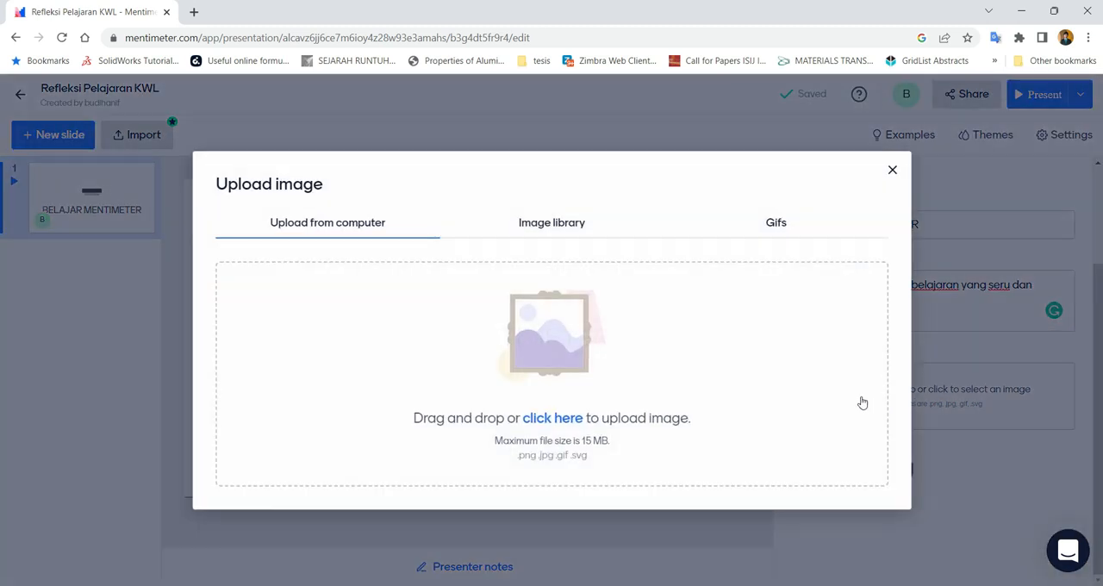
{"action": "left_click", "coordinate": [520, 223]}
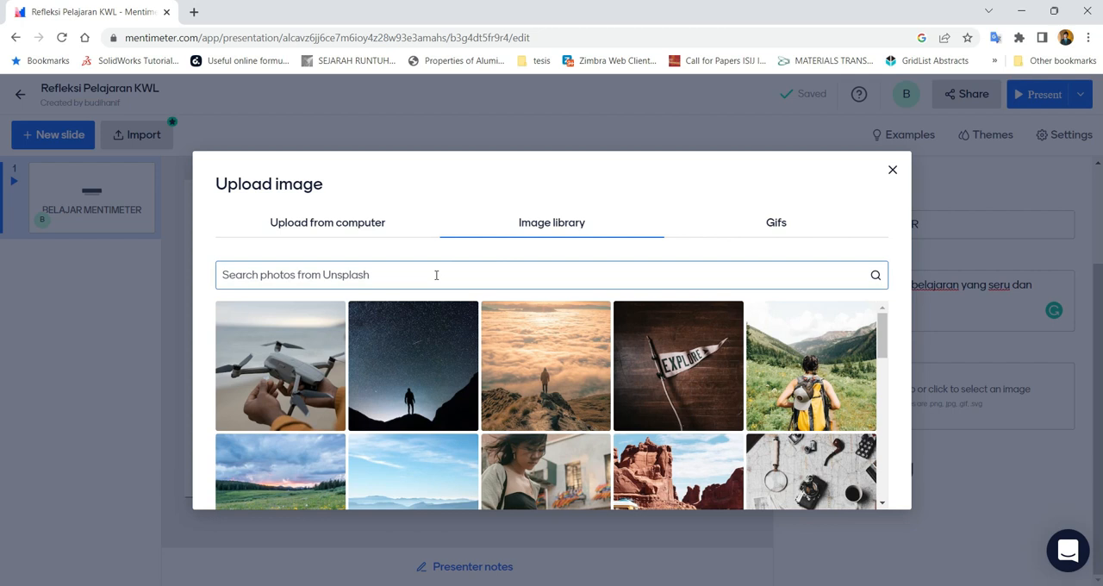
{"action": "left_click", "coordinate": [436, 275]}
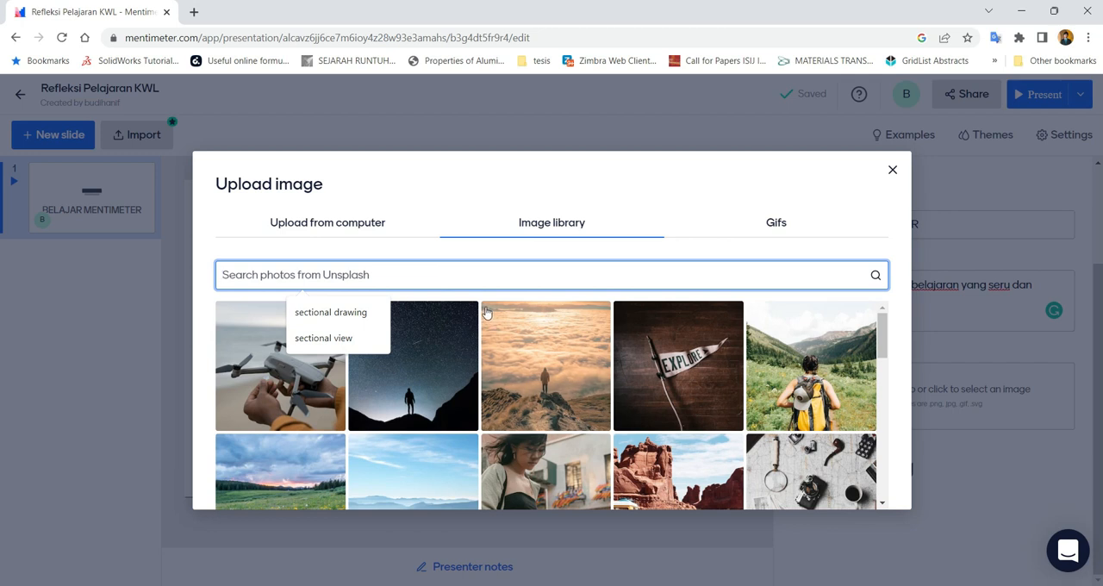
{"action": "scroll", "coordinate": [647, 332], "scroll_direction": "down", "scroll_amount": 5}
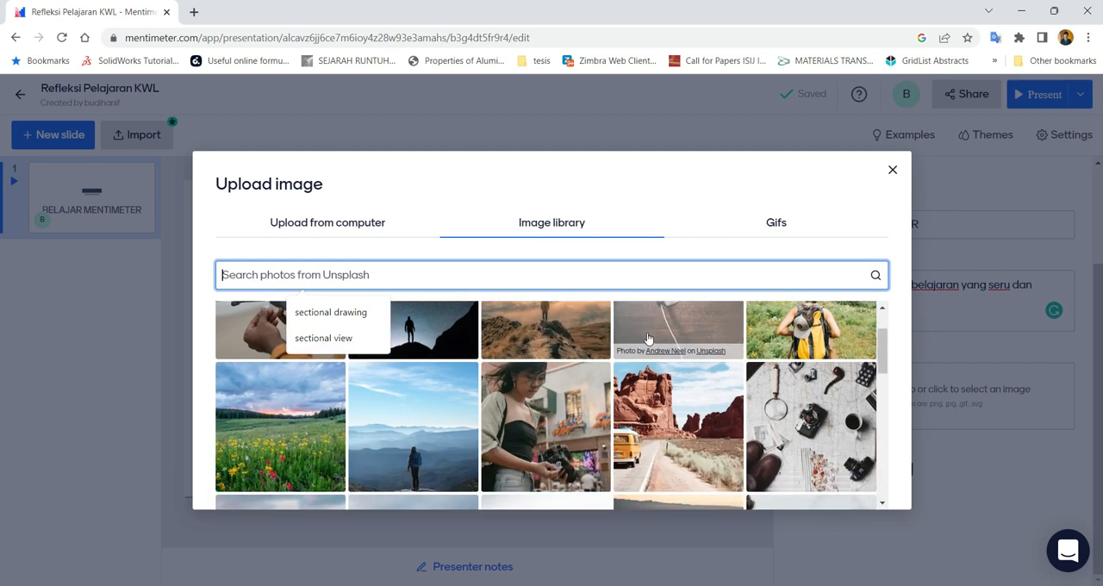
{"action": "scroll", "coordinate": [646, 339], "scroll_direction": "down", "scroll_amount": 5}
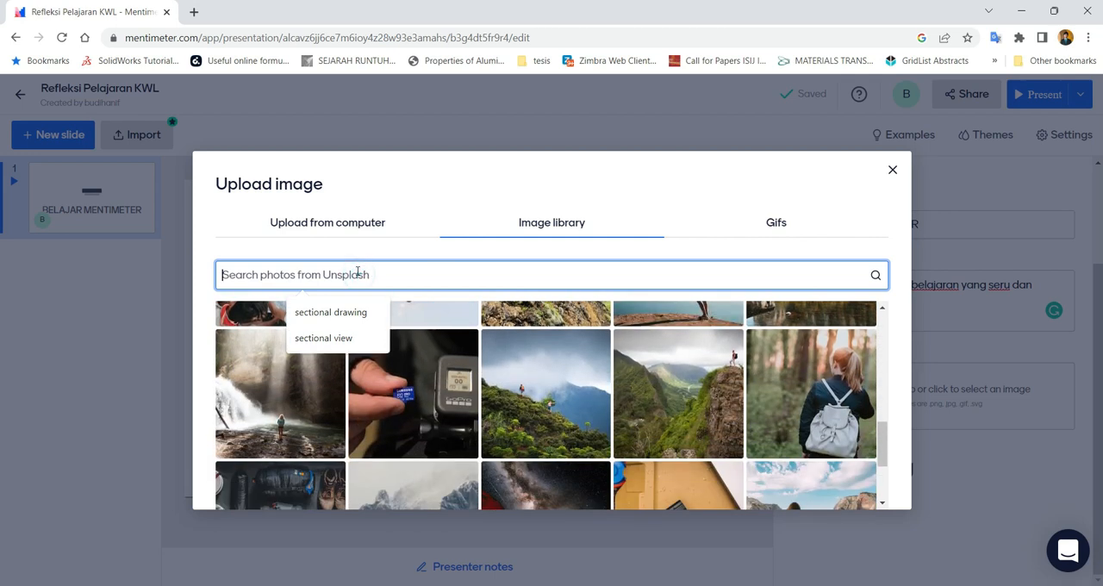
{"action": "type", "text": "fun"}
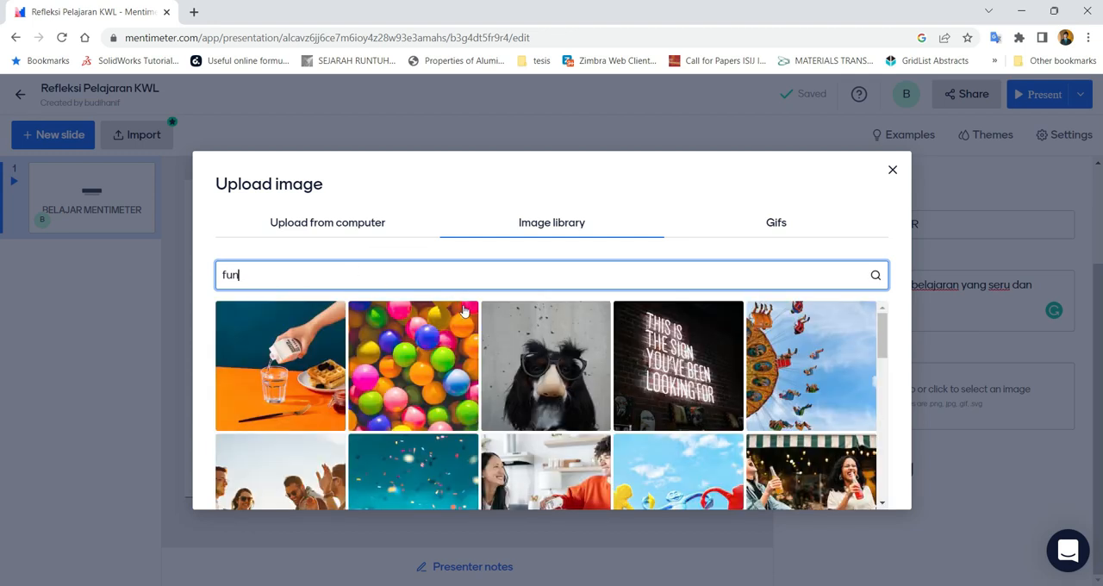
{"action": "left_click_drag", "start_coordinate": [245, 275], "coordinate": [190, 283]}
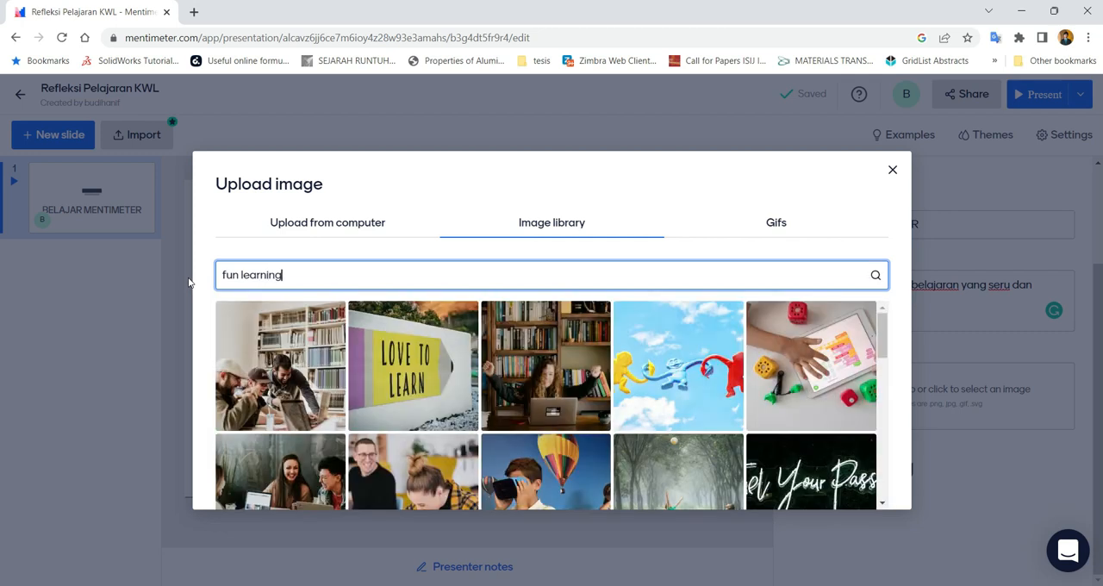
{"action": "left_click", "coordinate": [411, 372]}
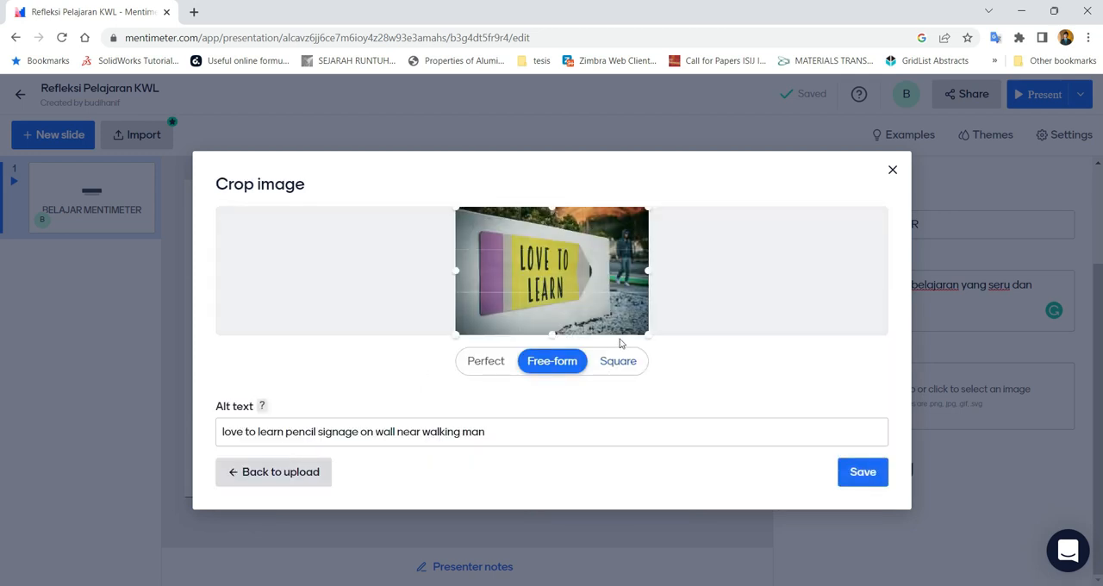
{"action": "left_click", "coordinate": [862, 472]}
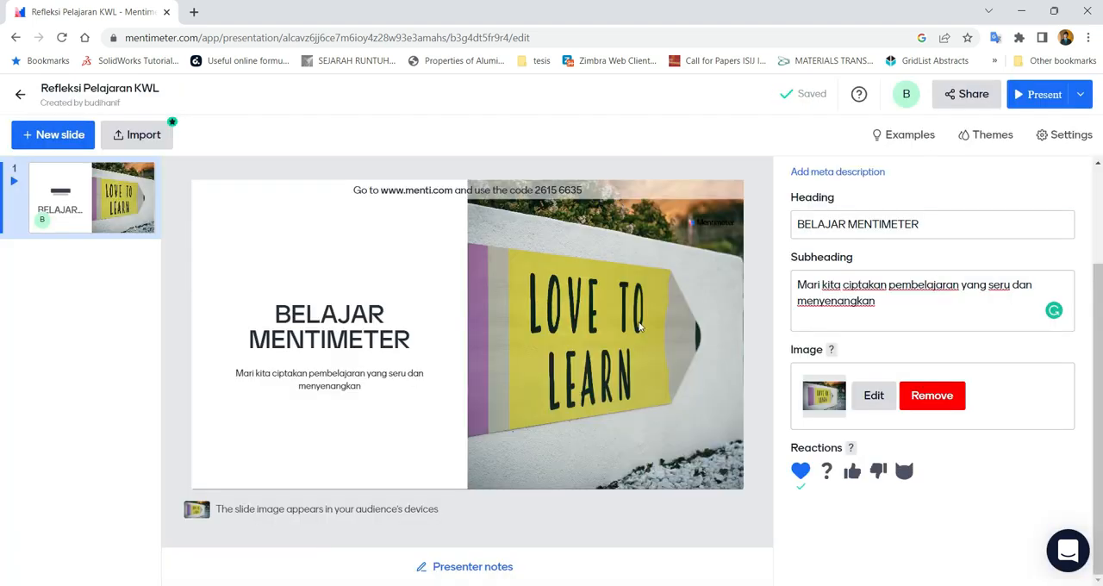
Try the Perfect, Free-form and Square crops on the slide's image and close the crop dialog without saving
{"action": "left_click", "coordinate": [874, 395]}
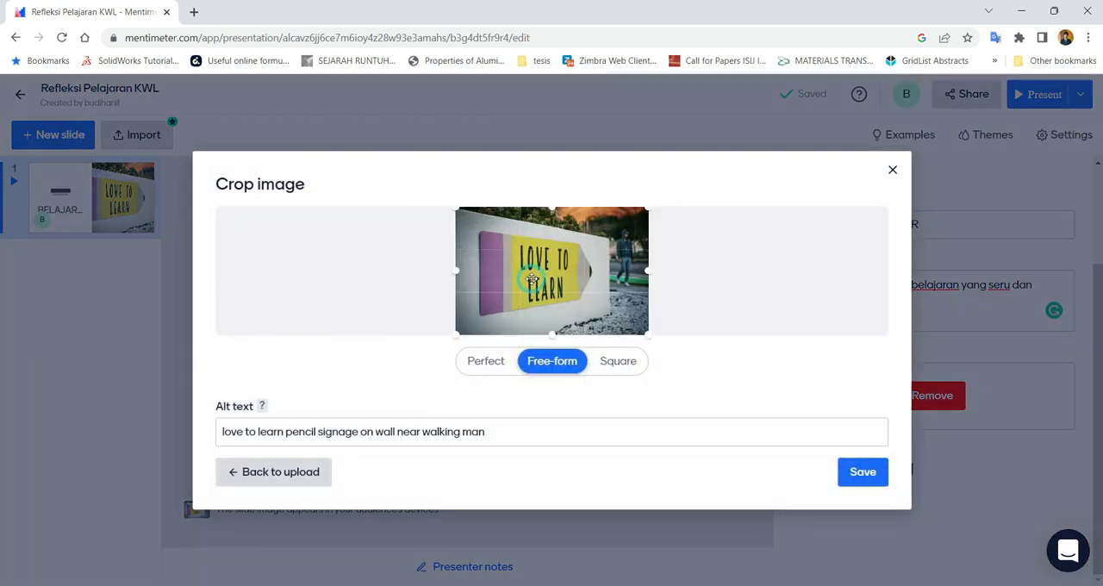
{"action": "left_click", "coordinate": [488, 360]}
{"action": "left_click", "coordinate": [546, 369]}
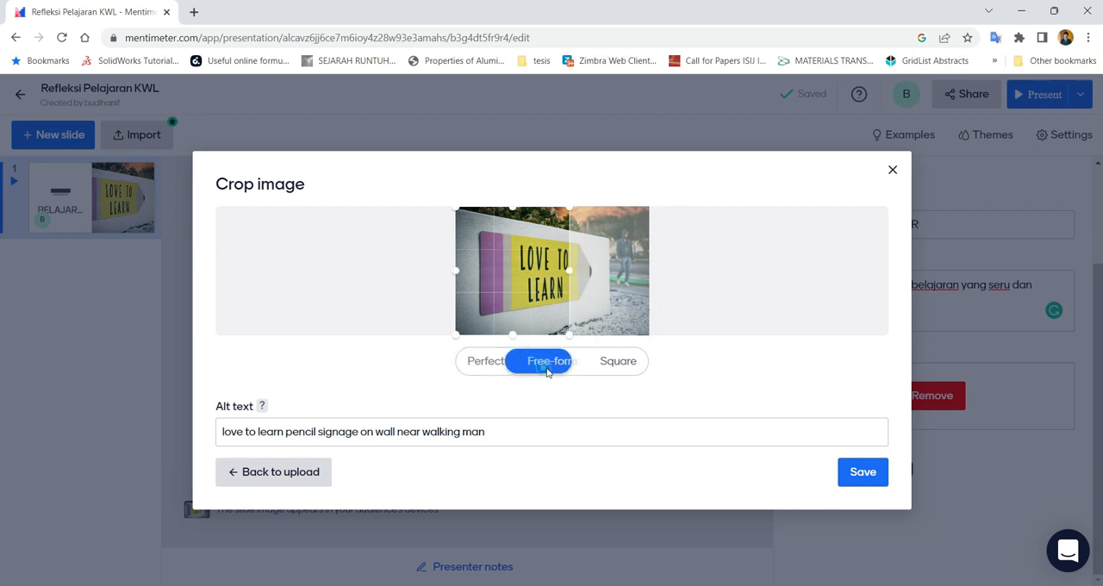
{"action": "left_click", "coordinate": [605, 365]}
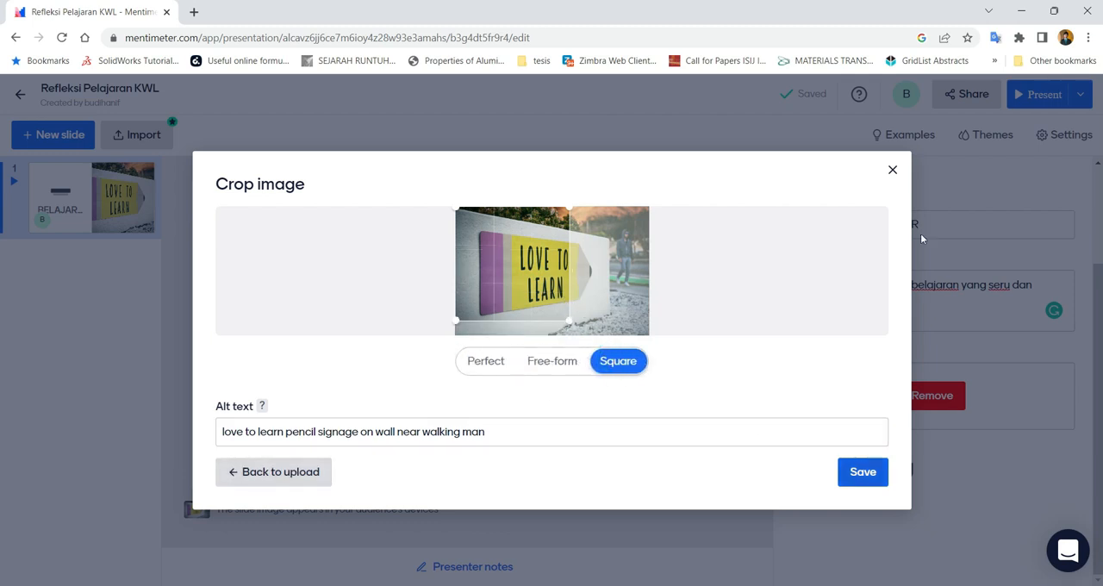
{"action": "left_click", "coordinate": [892, 171]}
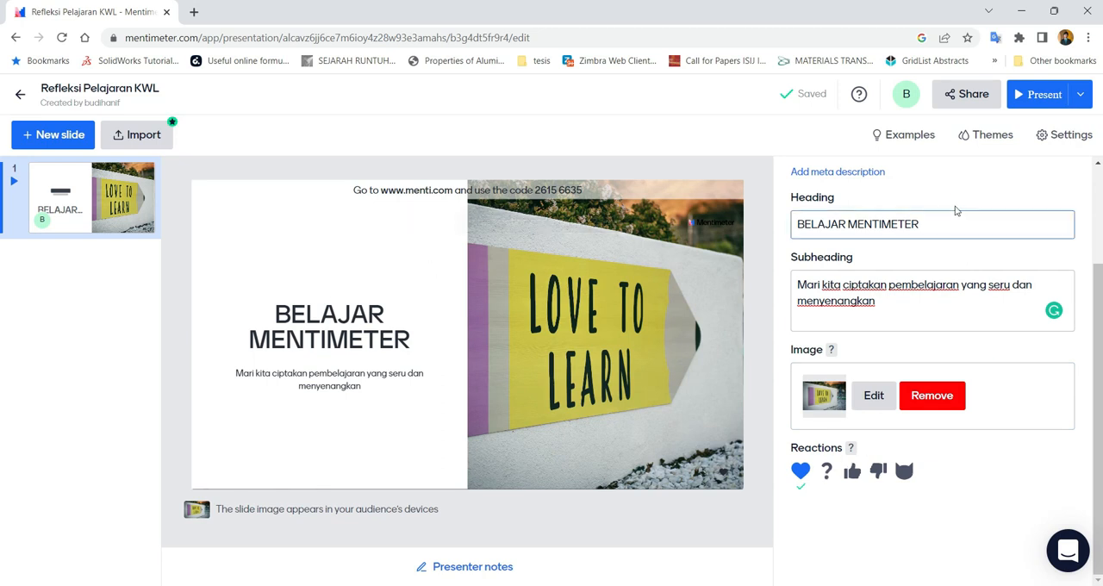
Try the Menti Dark and Bold and Gold themes on the presentation and switch back to Menti Light
{"action": "left_click", "coordinate": [988, 137]}
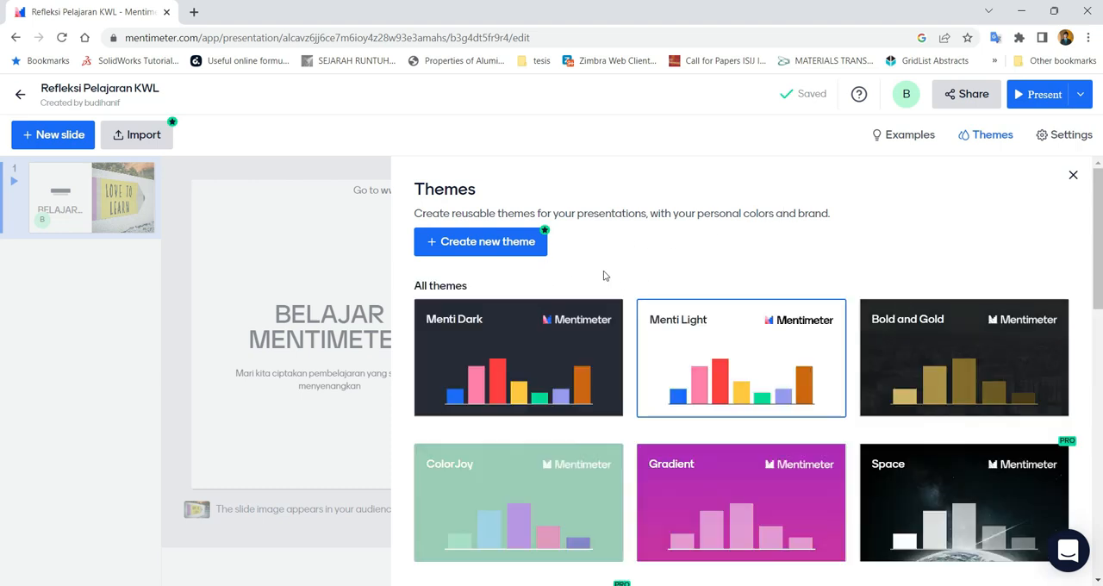
{"action": "scroll", "coordinate": [591, 303], "scroll_direction": "down", "scroll_amount": 1}
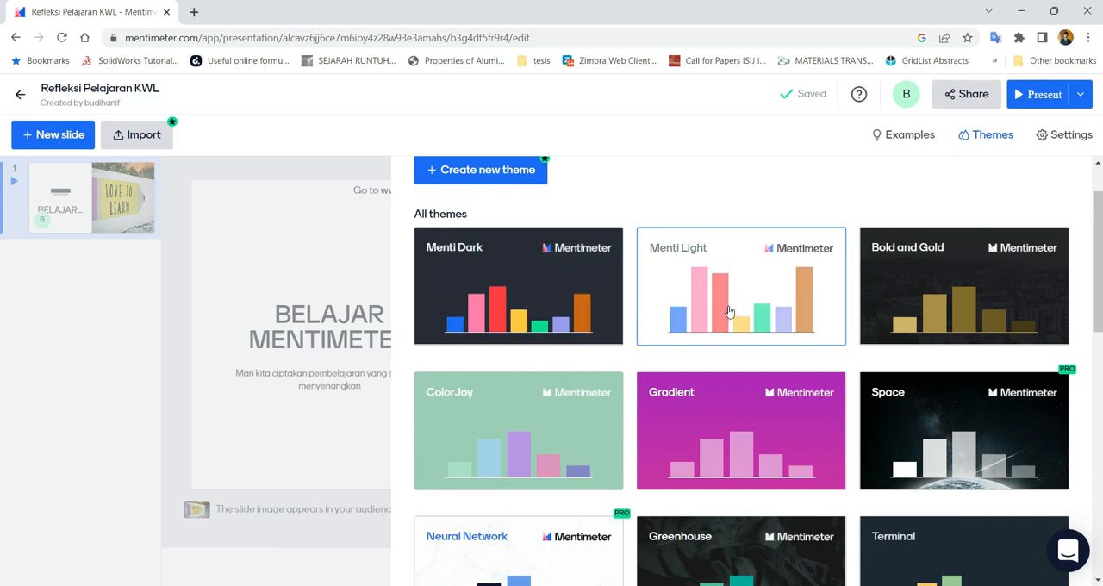
{"action": "left_click", "coordinate": [666, 311]}
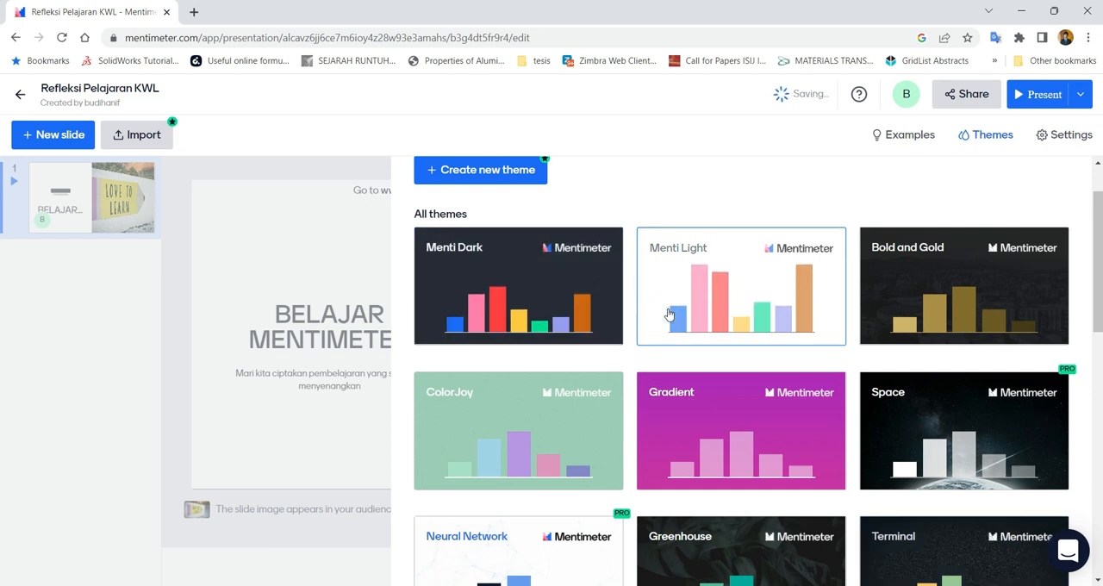
{"action": "left_click", "coordinate": [553, 315]}
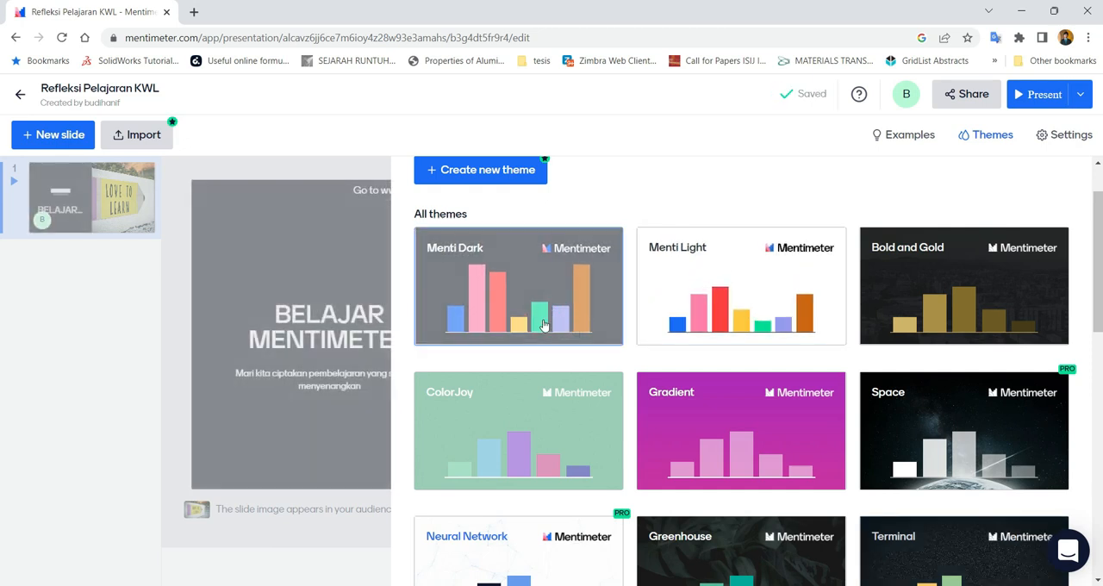
{"action": "left_click", "coordinate": [921, 314]}
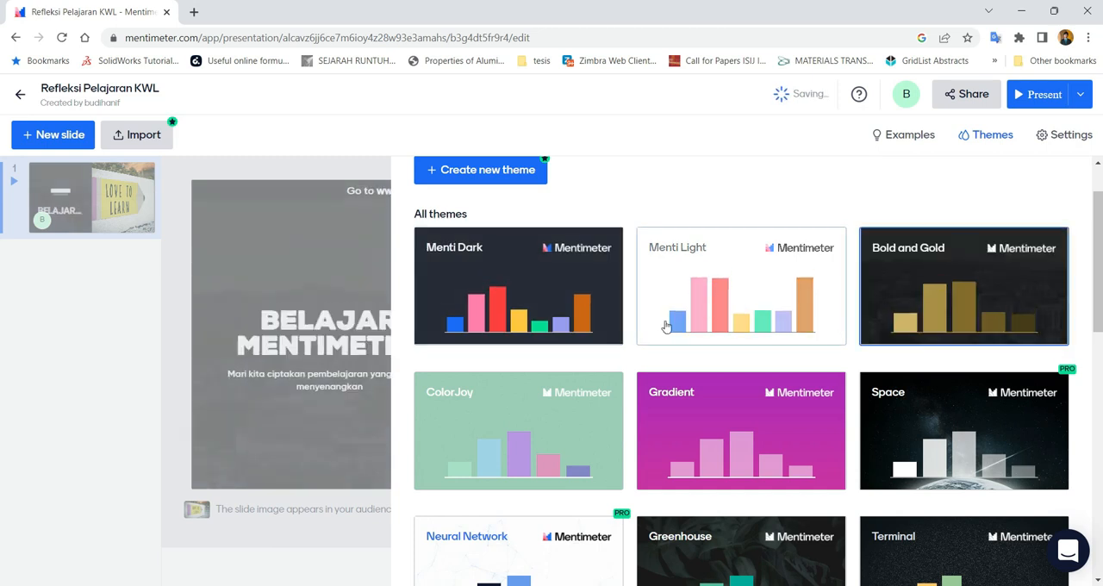
{"action": "scroll", "coordinate": [666, 325], "scroll_direction": "down", "scroll_amount": 4}
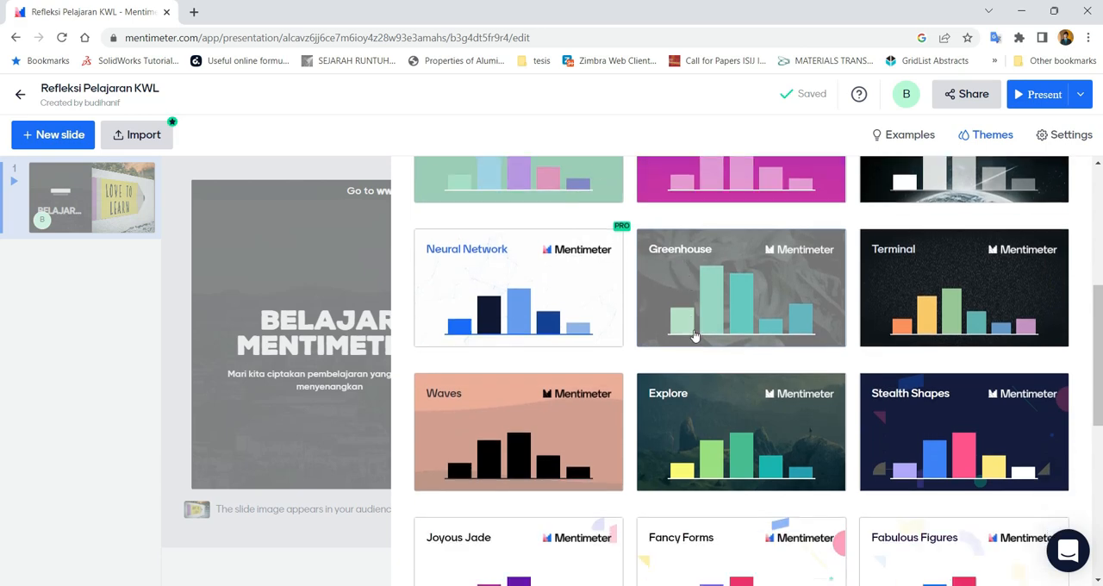
{"action": "scroll", "coordinate": [694, 335], "scroll_direction": "down", "scroll_amount": 5}
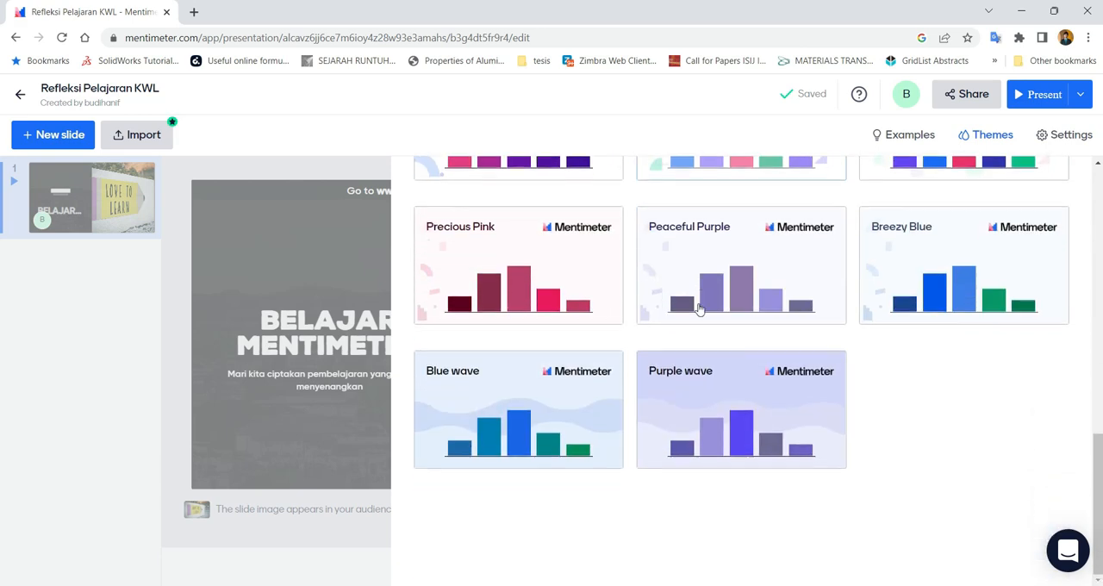
{"action": "scroll", "coordinate": [699, 308], "scroll_direction": "up", "scroll_amount": 10}
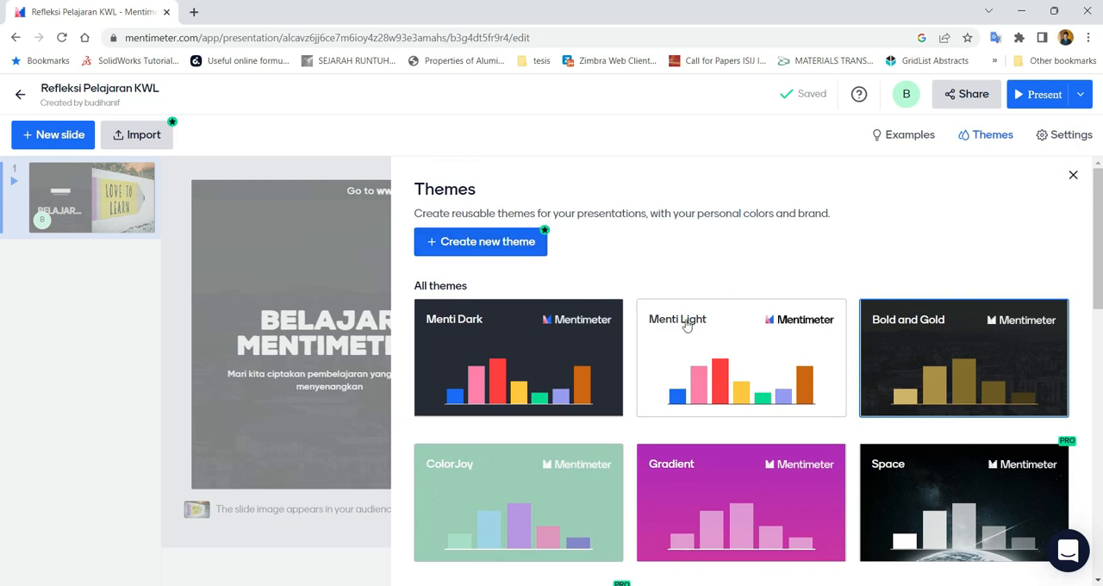
{"action": "left_click", "coordinate": [758, 355]}
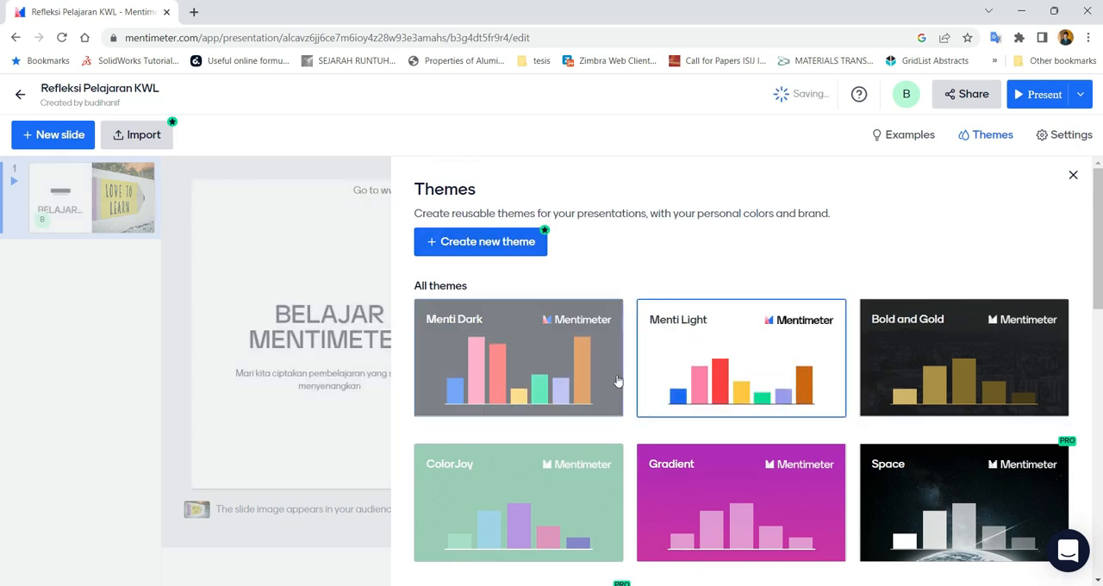
Apply the Explore theme to the presentation and close the theme gallery
{"action": "scroll", "coordinate": [648, 355], "scroll_direction": "down", "scroll_amount": 1}
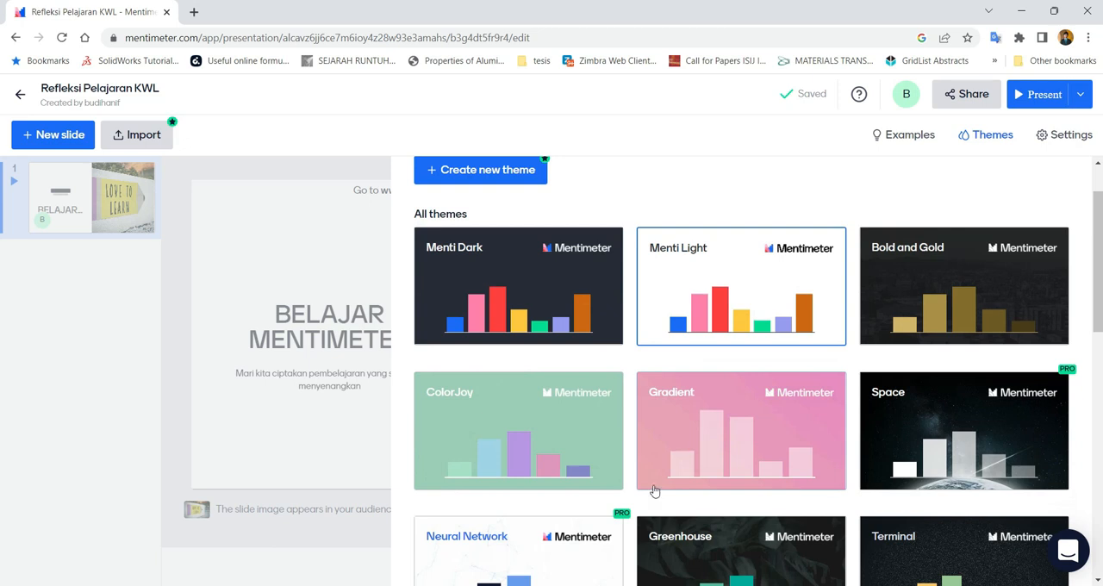
{"action": "scroll", "coordinate": [654, 491], "scroll_direction": "down", "scroll_amount": 2}
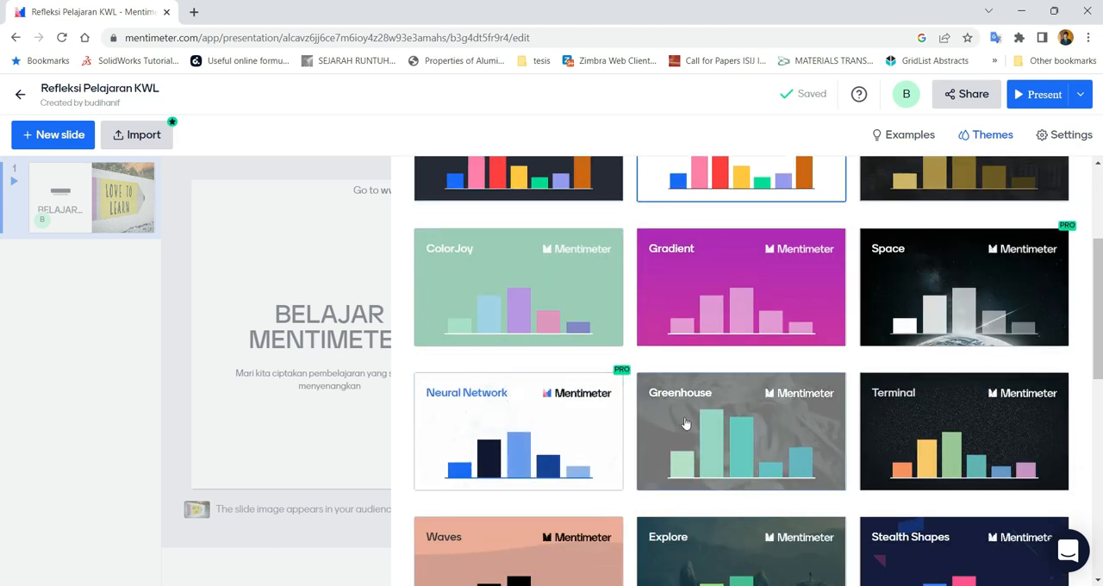
{"action": "scroll", "coordinate": [659, 428], "scroll_direction": "down", "scroll_amount": 3}
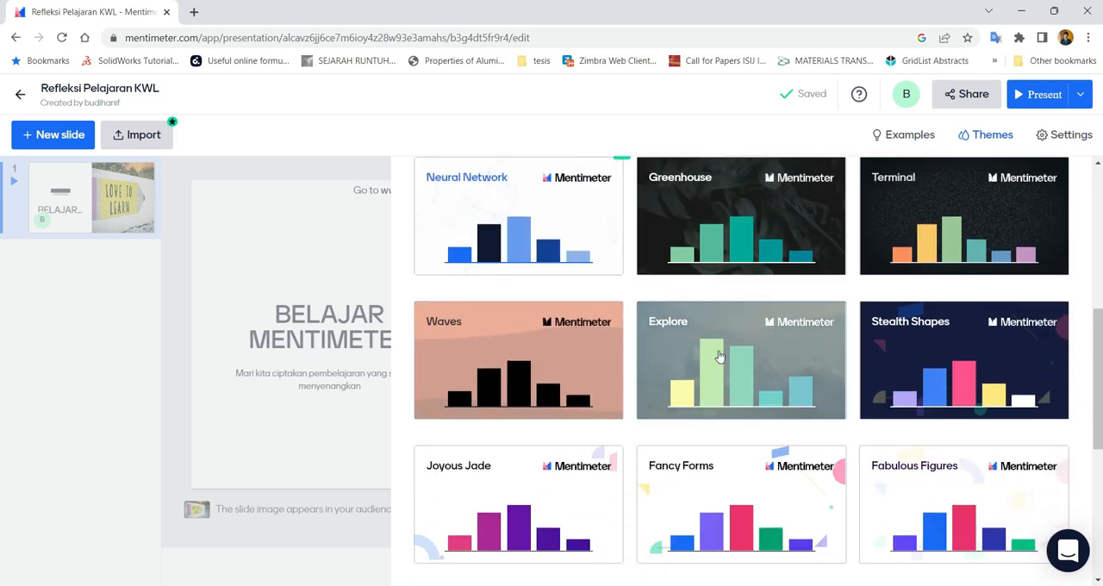
{"action": "left_click", "coordinate": [659, 355]}
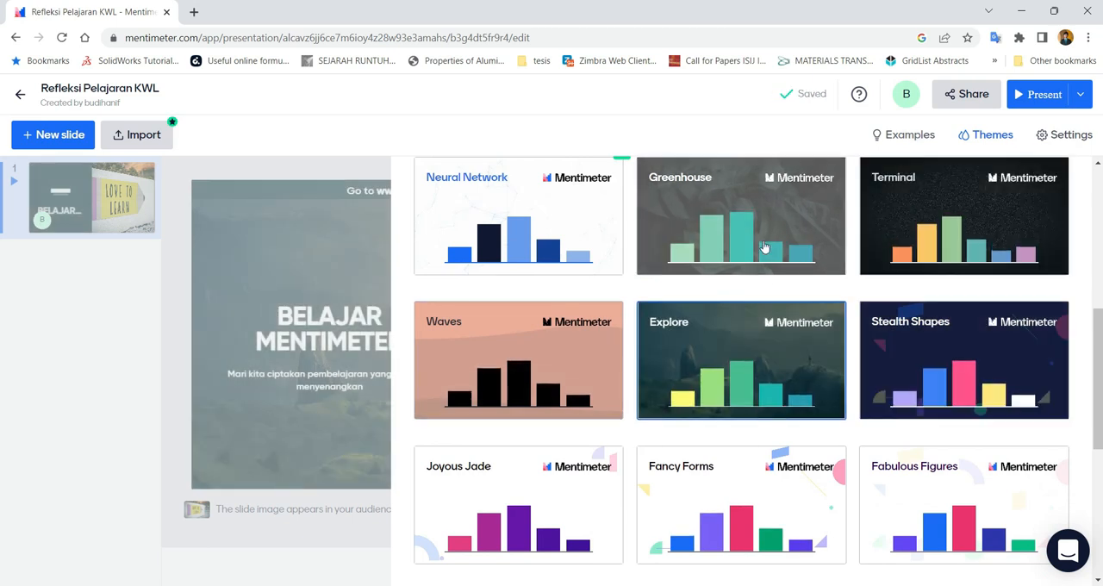
{"action": "scroll", "coordinate": [739, 400], "scroll_direction": "down", "scroll_amount": 3}
{"action": "scroll", "coordinate": [724, 376], "scroll_direction": "up", "scroll_amount": 10}
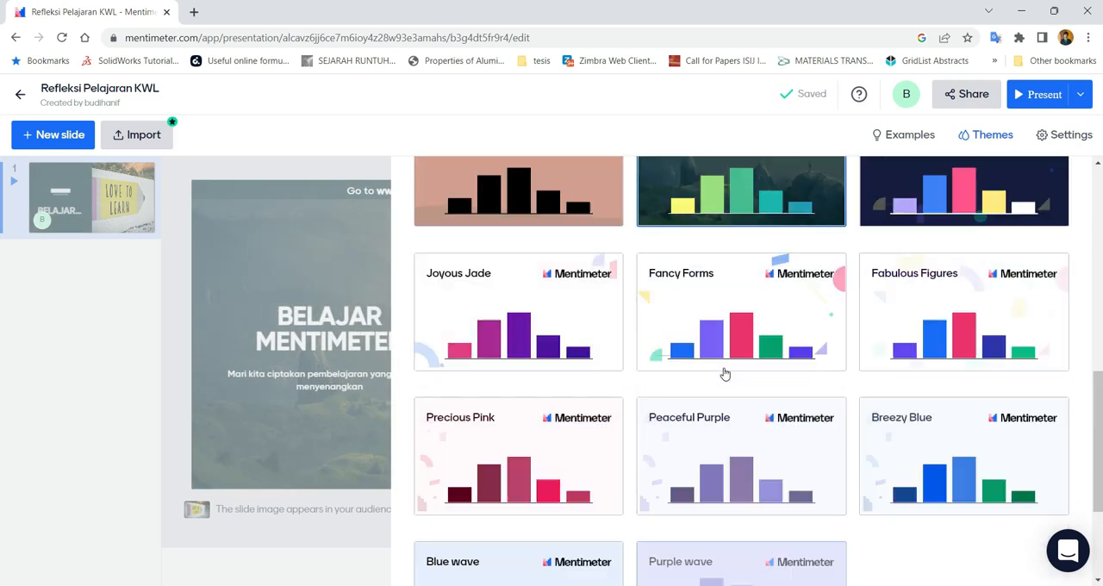
{"action": "left_click", "coordinate": [183, 326]}
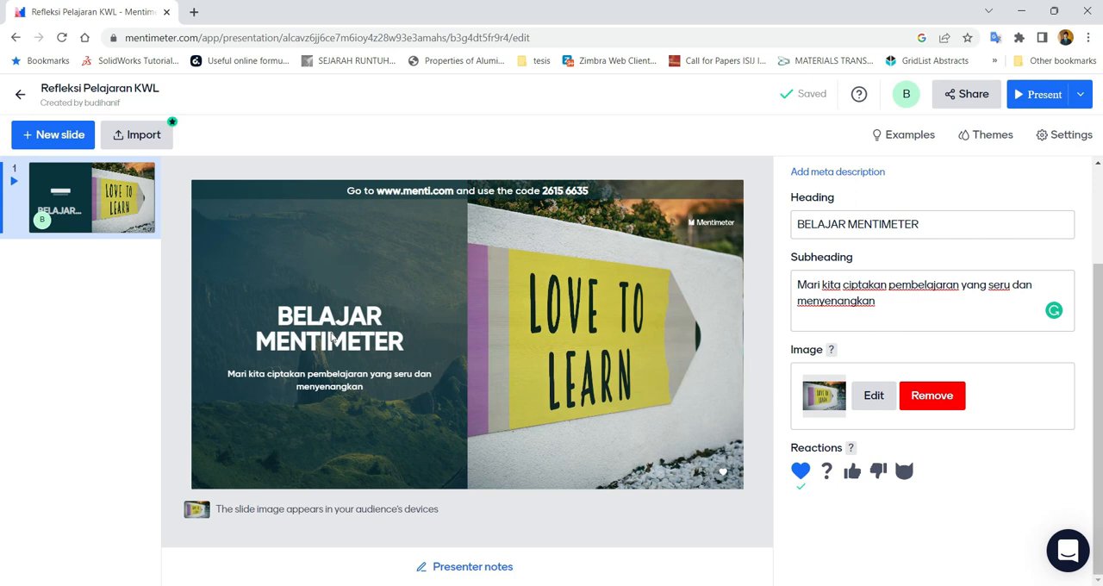
Select the whole subheading text of the slide
{"action": "left_click_drag", "start_coordinate": [880, 297], "coordinate": [787, 288]}
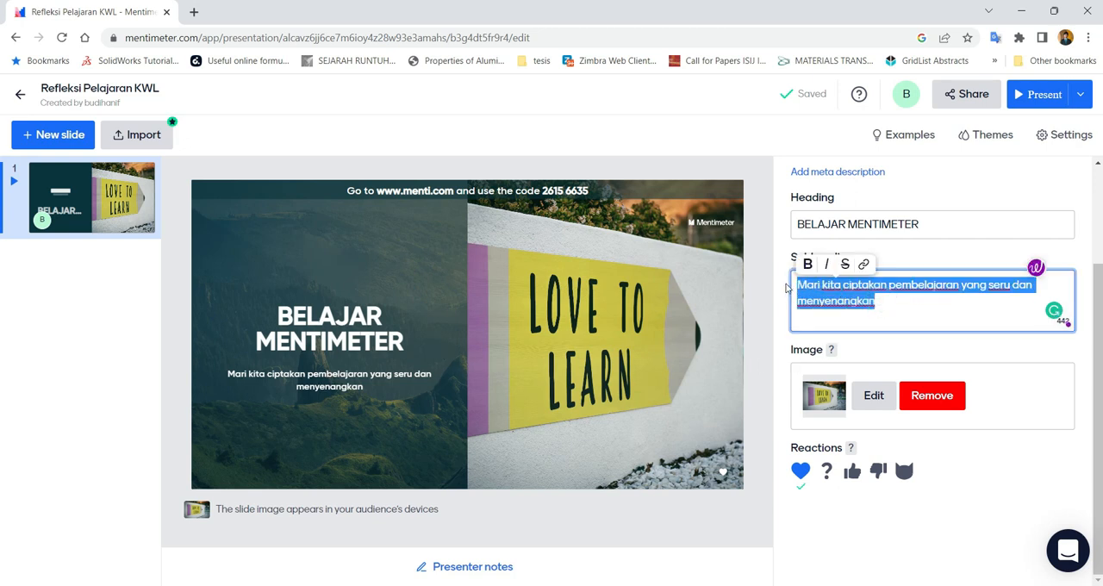
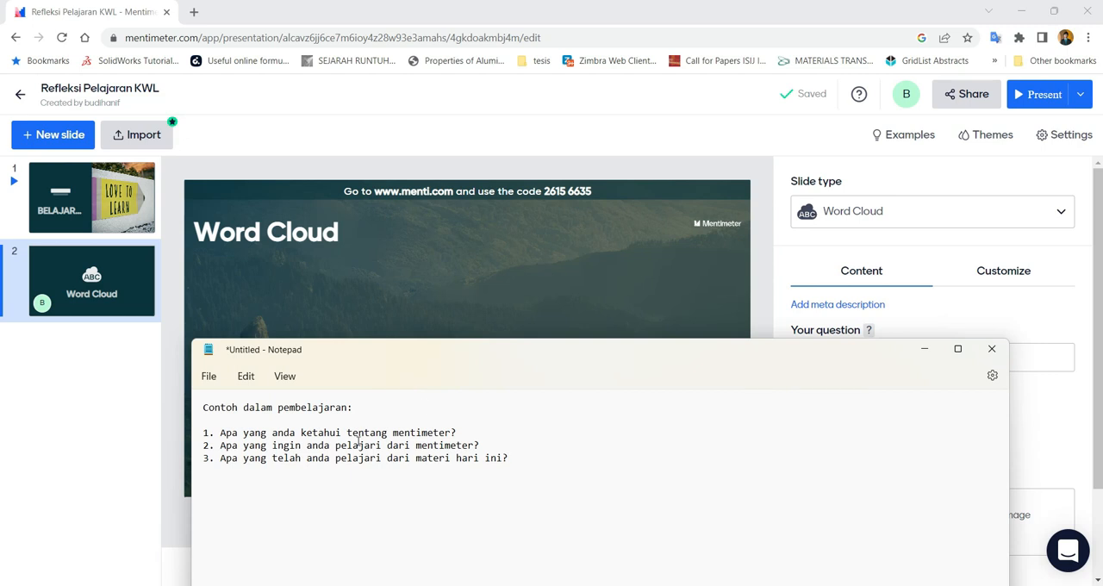
Copy the first question from the Notepad notes and set it as the Word Cloud question: "Apa yang anda ketahui tentang mentimeter?"
{"action": "left_click_drag", "start_coordinate": [418, 349], "coordinate": [458, 353]}
{"action": "left_click_drag", "start_coordinate": [498, 434], "coordinate": [260, 436]}
{"action": "key", "text": "ctrl+c"}
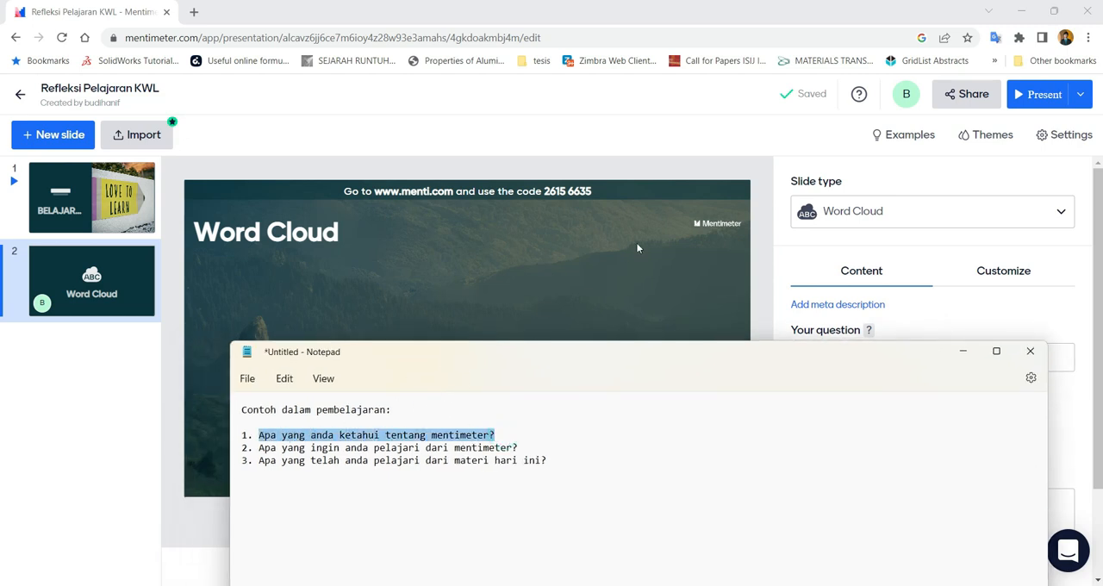
{"action": "left_click", "coordinate": [912, 254]}
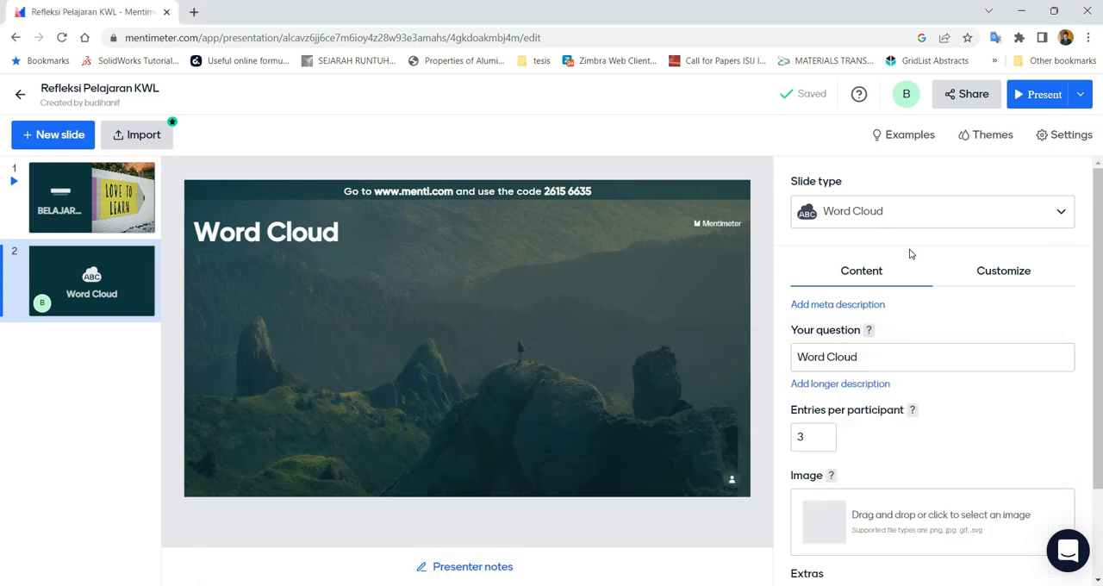
{"action": "left_click", "coordinate": [867, 363]}
{"action": "key", "text": "ctrl+a"}
{"action": "key", "text": "ctrl+v"}
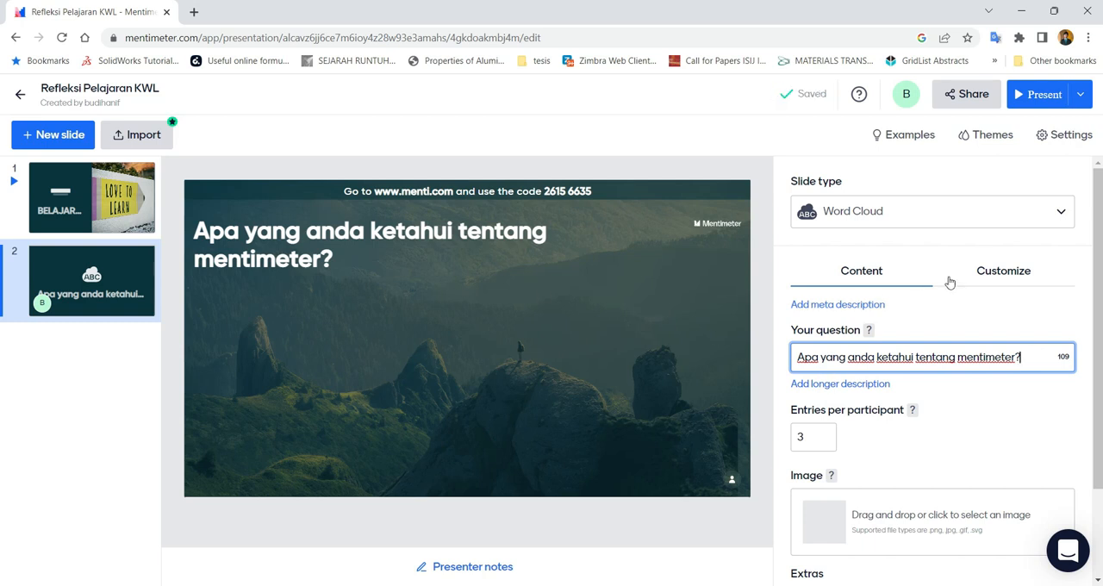
Try the background, side-image, half-image and narrow-image layouts on the Word Cloud slide and switch back to the text-only layout
{"action": "left_click", "coordinate": [1002, 270]}
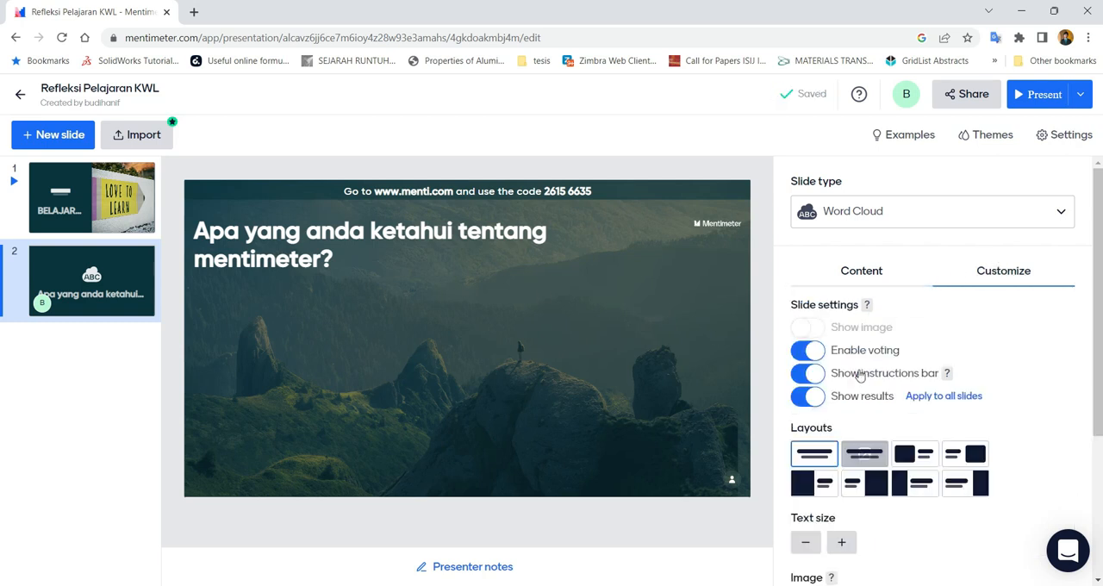
{"action": "left_click", "coordinate": [864, 454]}
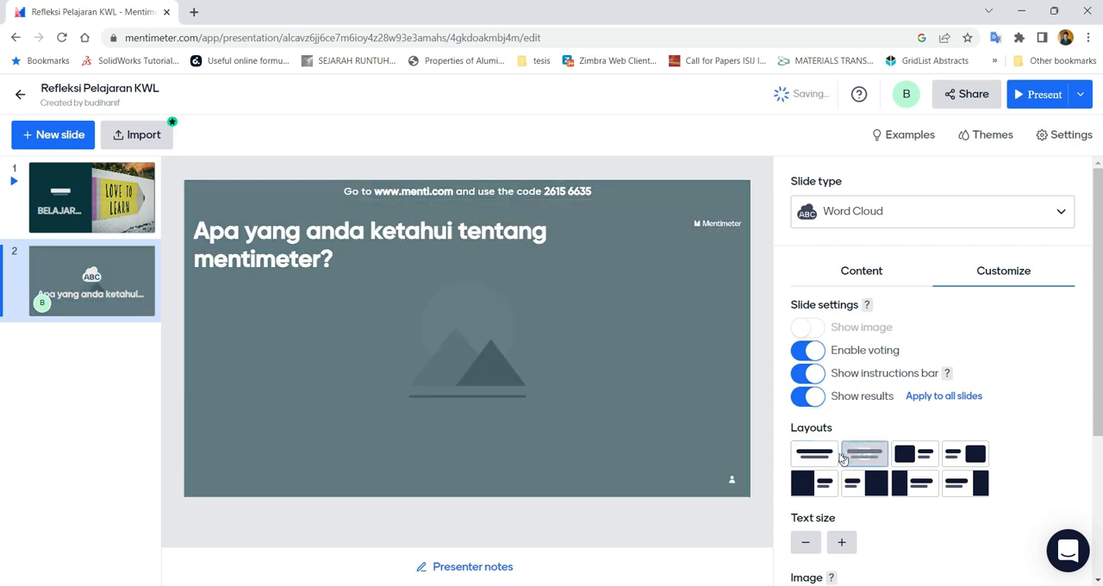
{"action": "left_click", "coordinate": [833, 457]}
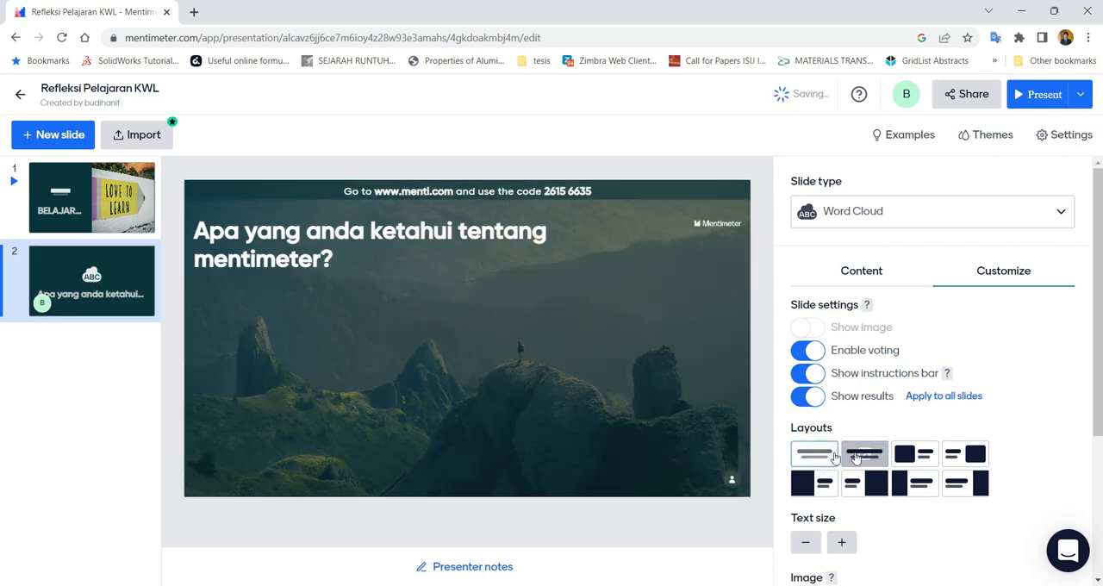
{"action": "left_click", "coordinate": [914, 454]}
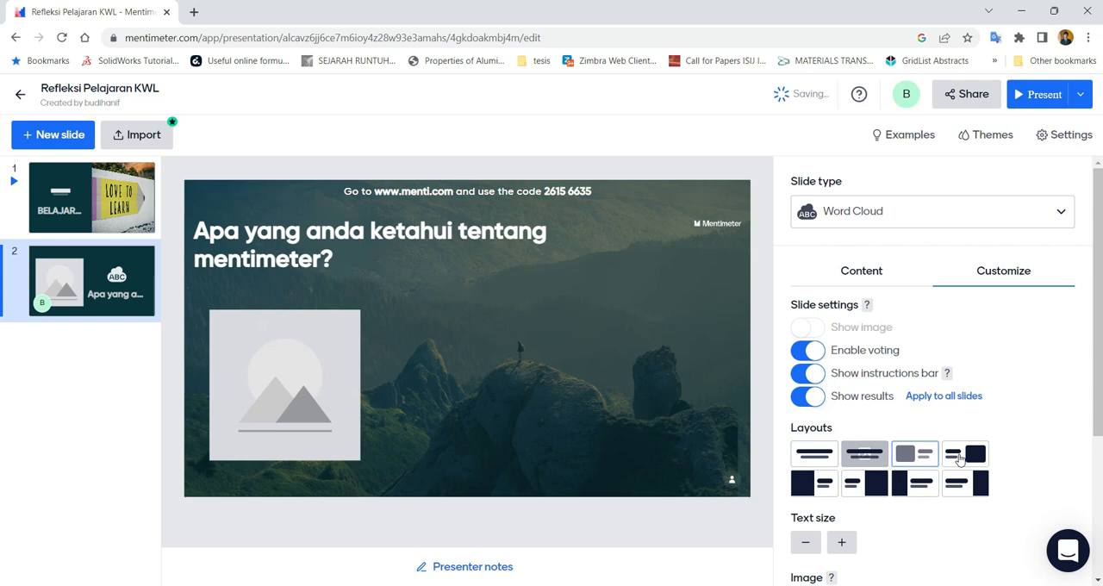
{"action": "left_click", "coordinate": [961, 460]}
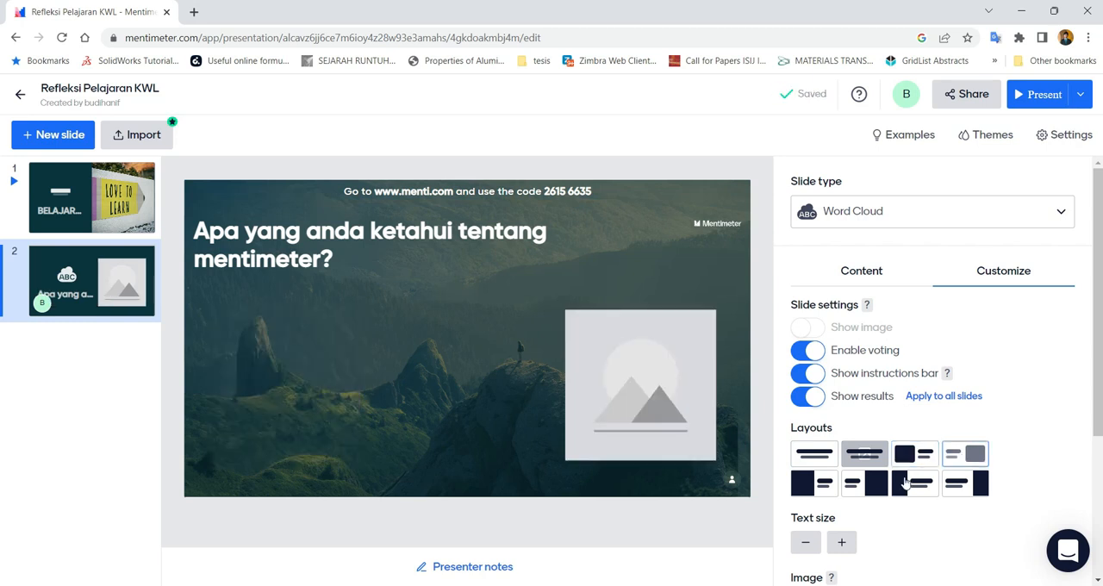
{"action": "left_click", "coordinate": [818, 485]}
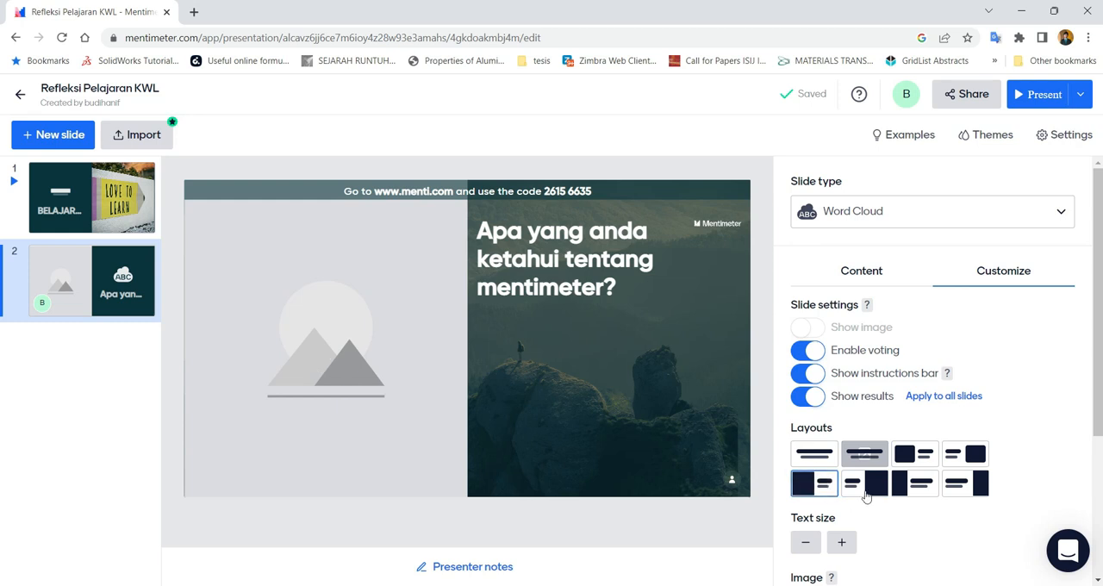
{"action": "left_click", "coordinate": [914, 487]}
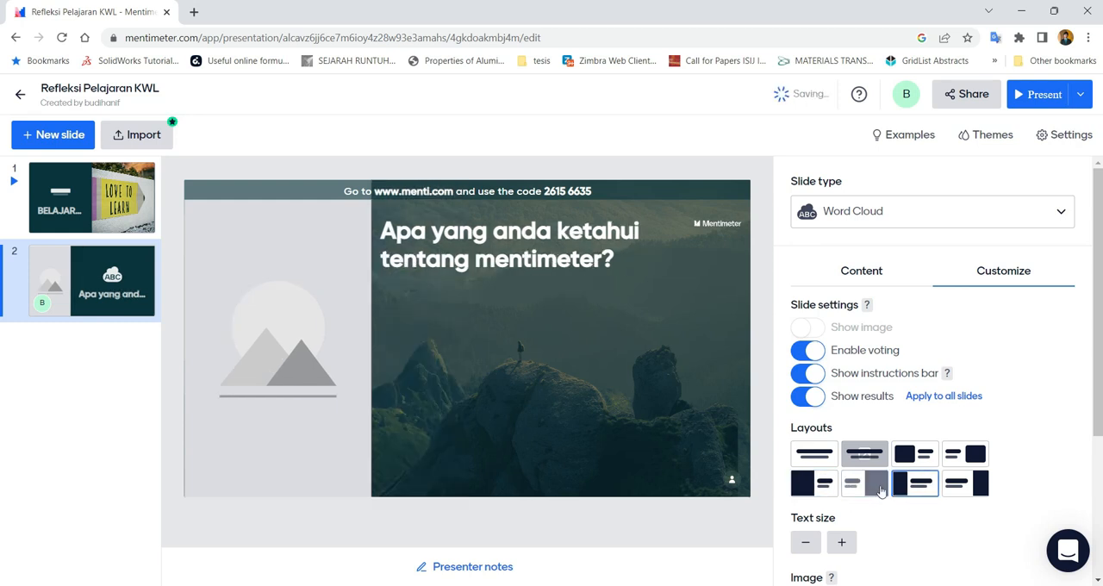
{"action": "left_click", "coordinate": [962, 484]}
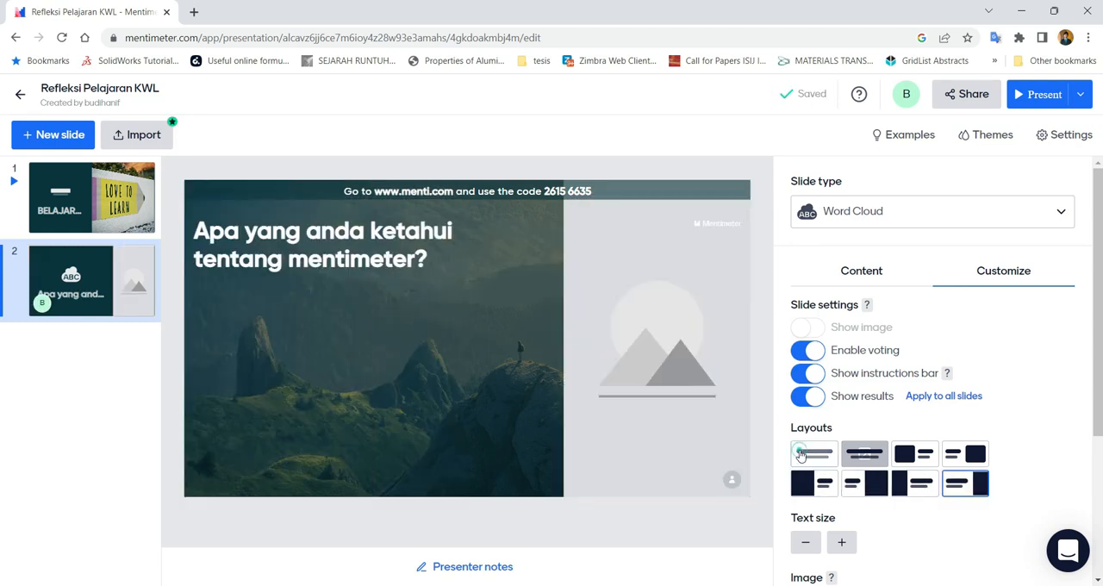
{"action": "left_click", "coordinate": [799, 455]}
{"action": "scroll", "coordinate": [833, 408], "scroll_direction": "down", "scroll_amount": 3}
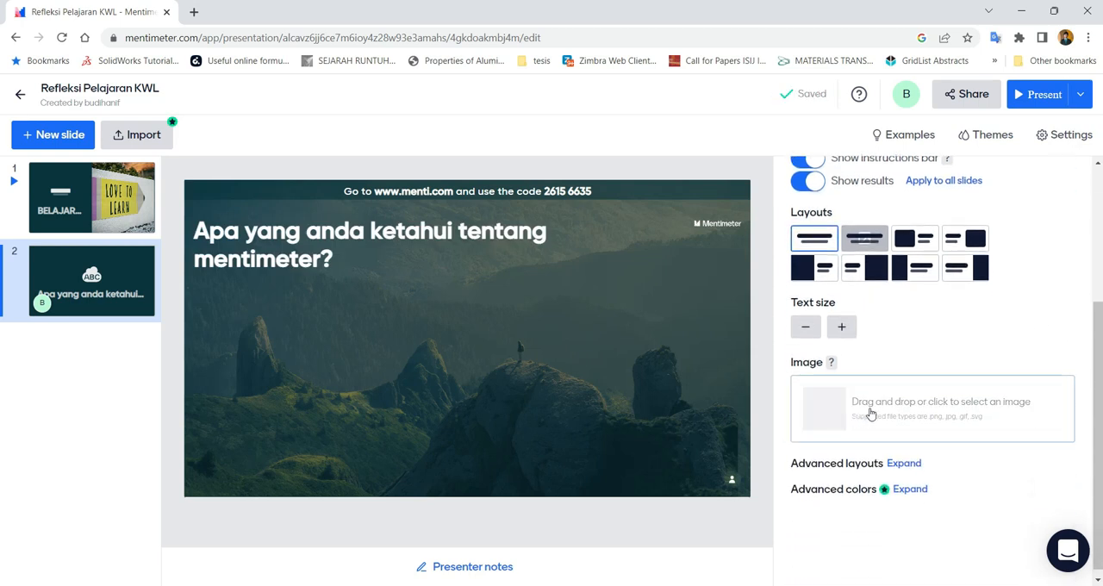
{"action": "scroll", "coordinate": [870, 412], "scroll_direction": "up", "scroll_amount": 3}
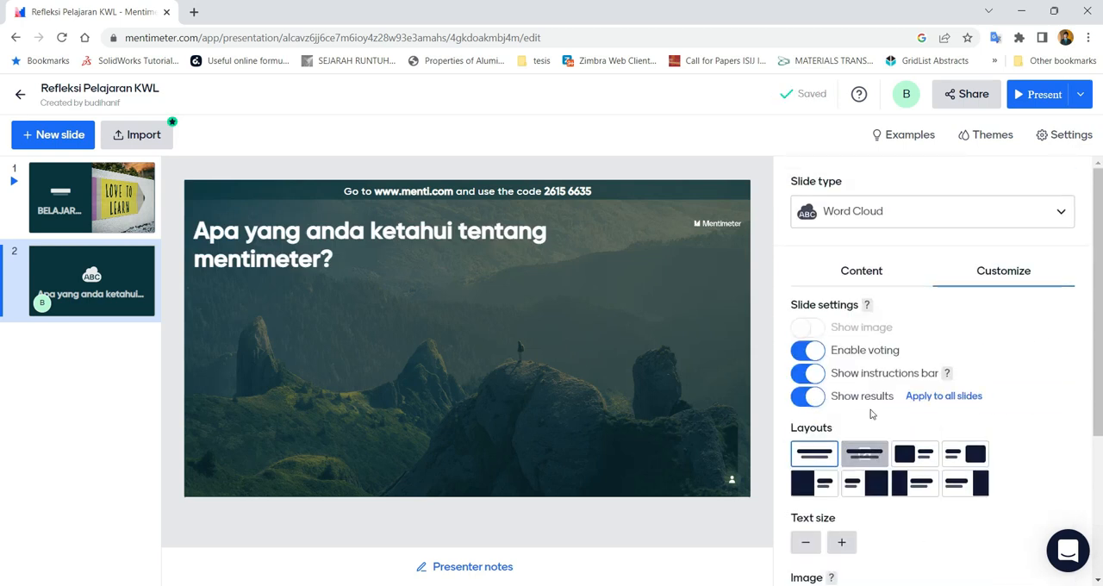
Try 20 entries per participant on the Word Cloud slide, and set the value to 10
{"action": "left_click", "coordinate": [867, 274]}
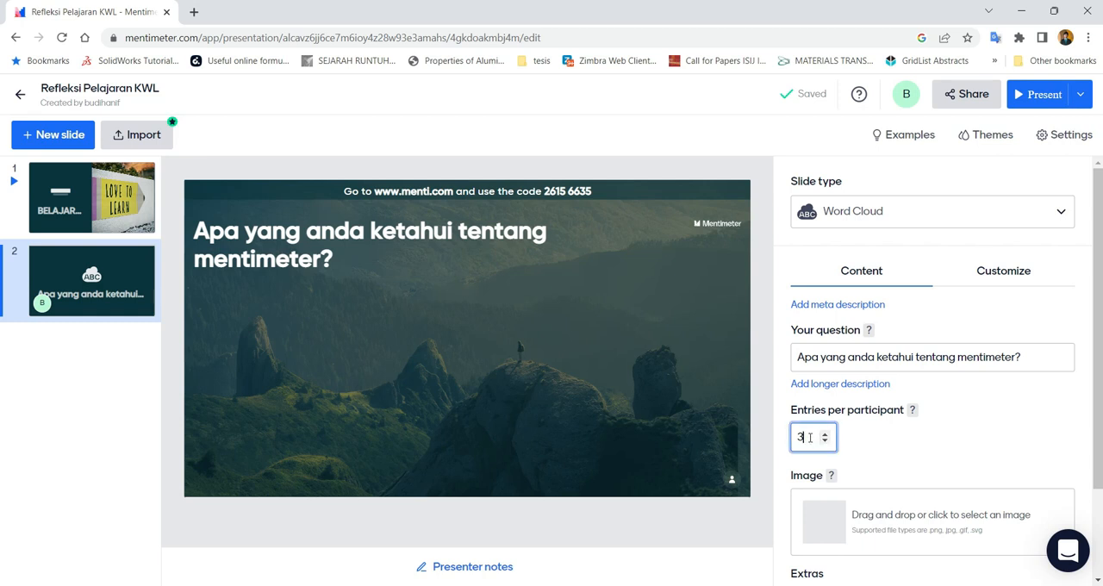
{"action": "left_click_drag", "start_coordinate": [803, 437], "coordinate": [791, 437]}
{"action": "type", "text": "20"}
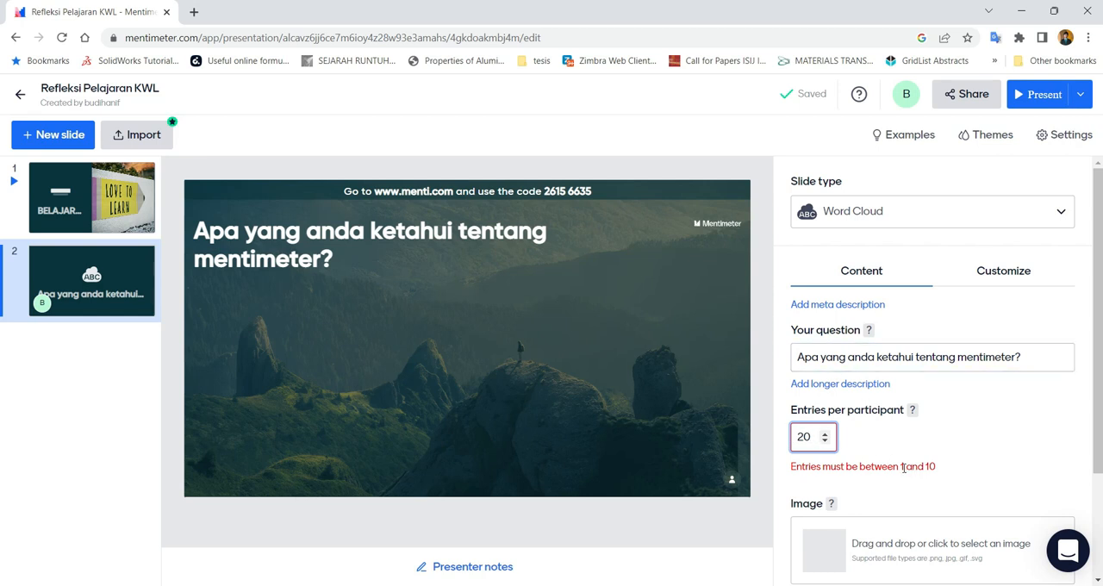
{"action": "key", "text": "BackSpace"}
{"action": "key", "text": "BackSpace"}
{"action": "type", "text": "10"}
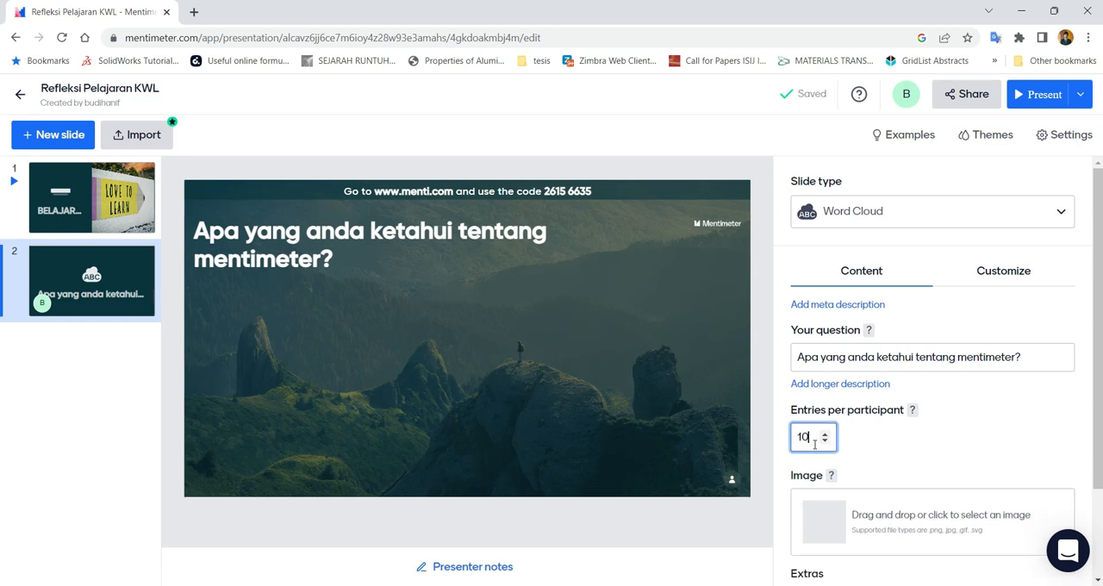
{"action": "left_click", "coordinate": [864, 442]}
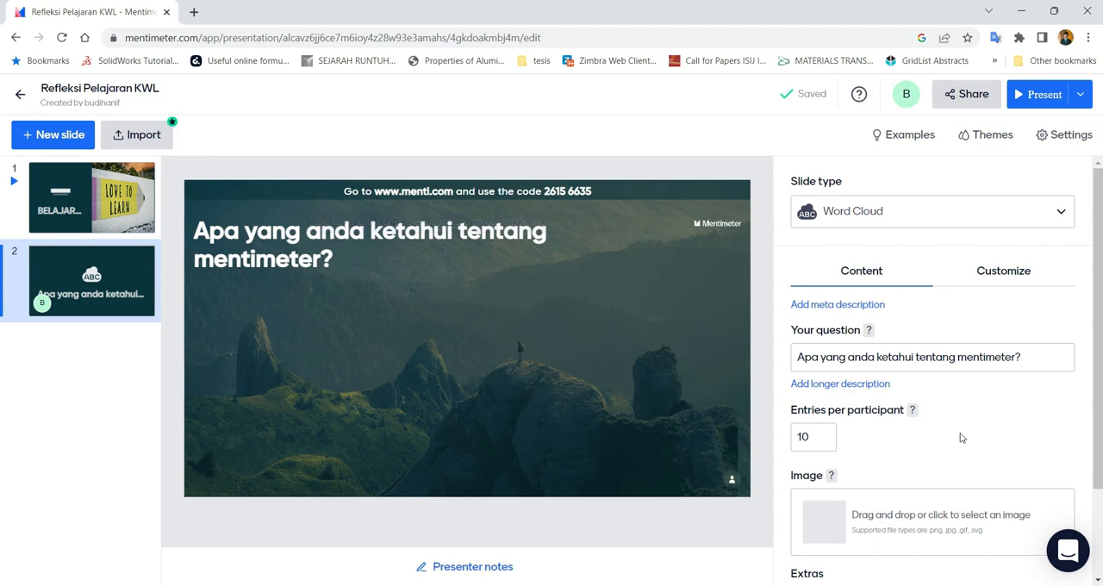
{"action": "scroll", "coordinate": [862, 443], "scroll_direction": "down", "scroll_amount": 3}
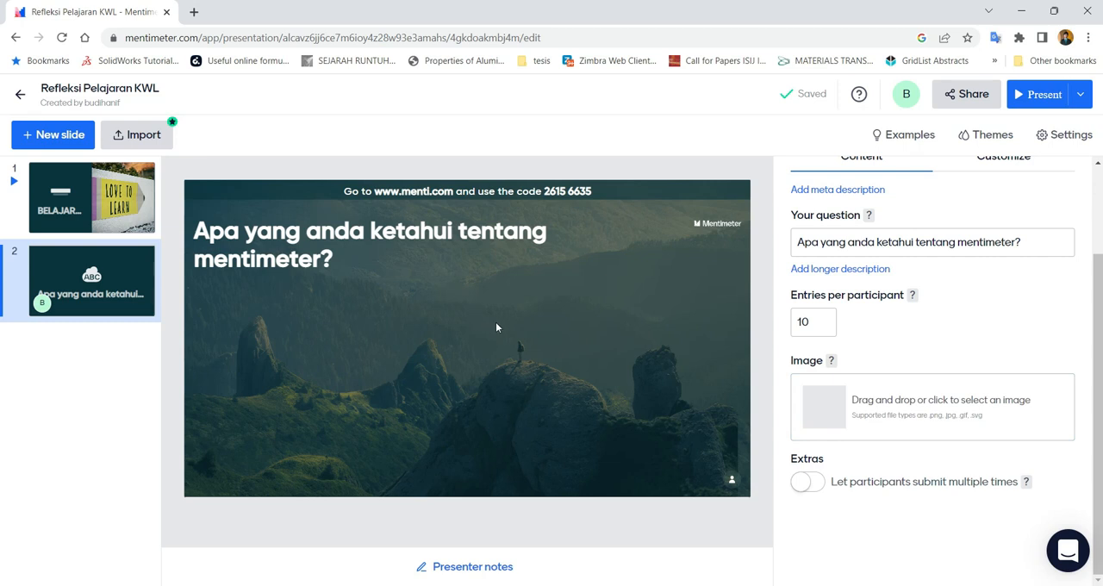
{"action": "scroll", "coordinate": [820, 321], "scroll_direction": "up", "scroll_amount": 3}
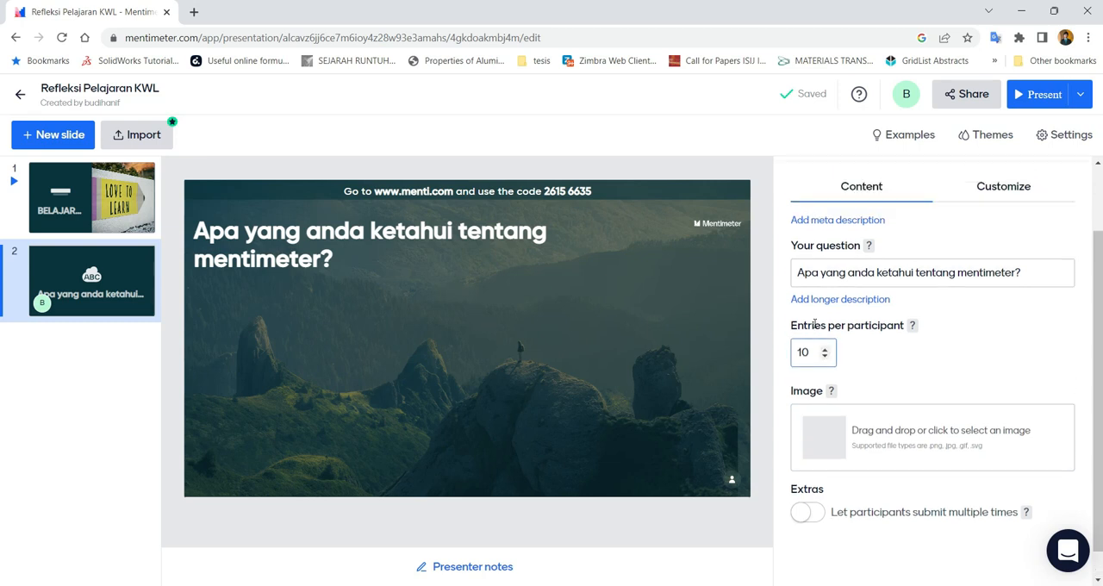
Copy the second question from the Notepad notes and add an Open Ended slide to the presentation
{"action": "left_click", "coordinate": [61, 137]}
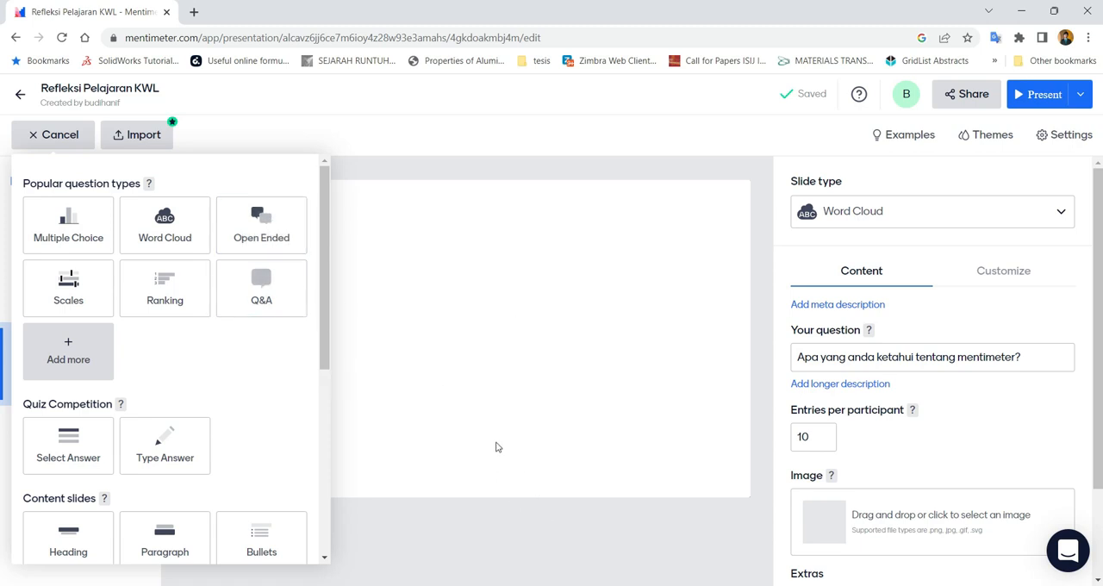
{"action": "key", "text": "alt+Tab"}
{"action": "left_click", "coordinate": [579, 259]}
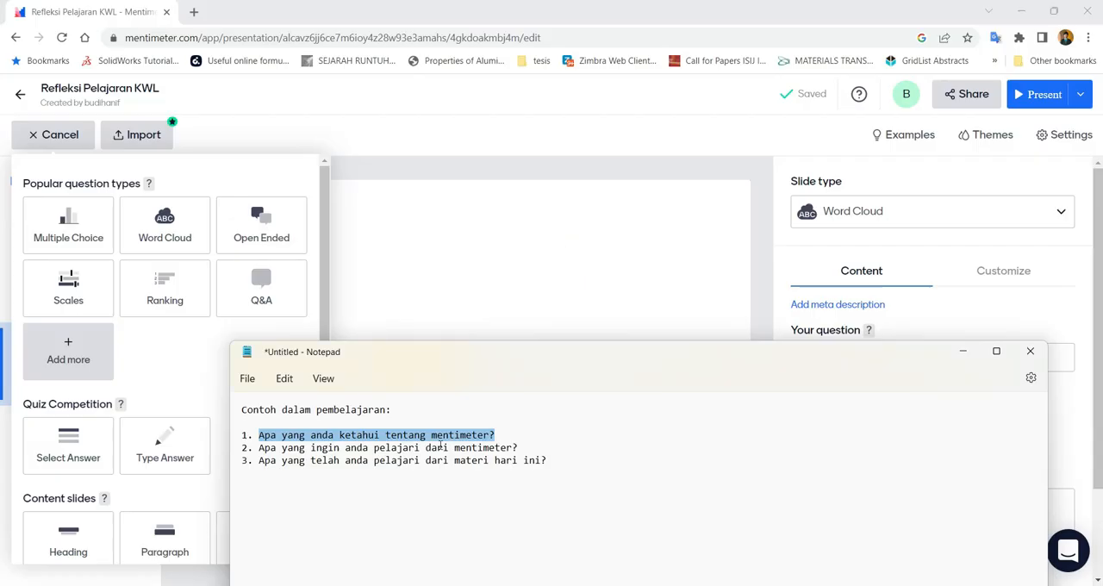
{"action": "left_click_drag", "start_coordinate": [409, 354], "coordinate": [633, 215]}
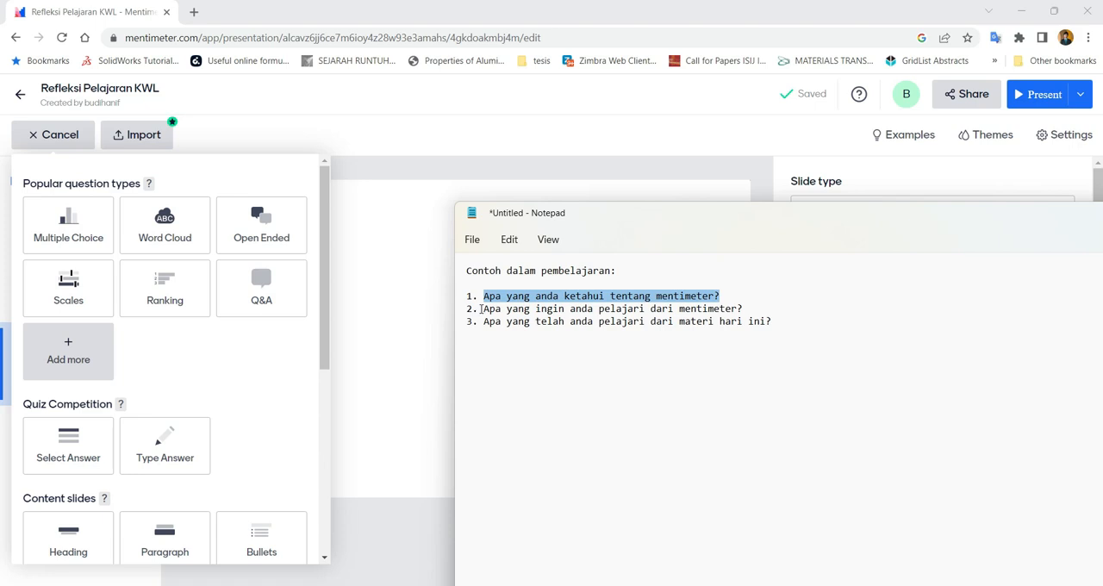
{"action": "left_click", "coordinate": [59, 235]}
{"action": "left_click_drag", "start_coordinate": [484, 309], "coordinate": [753, 311]}
{"action": "key", "text": "ctrl+c"}
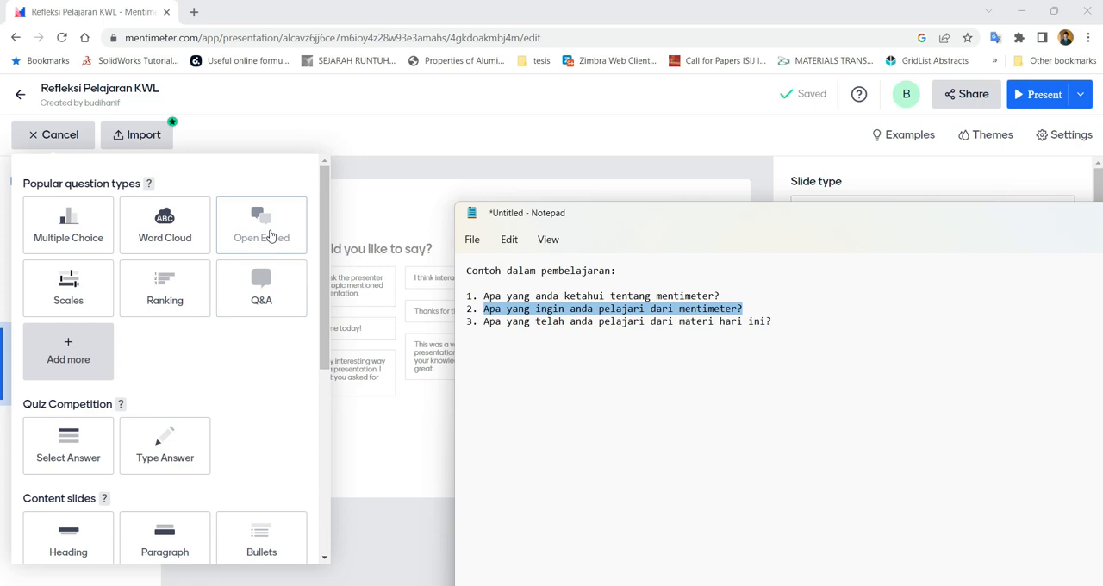
{"action": "left_click", "coordinate": [270, 235]}
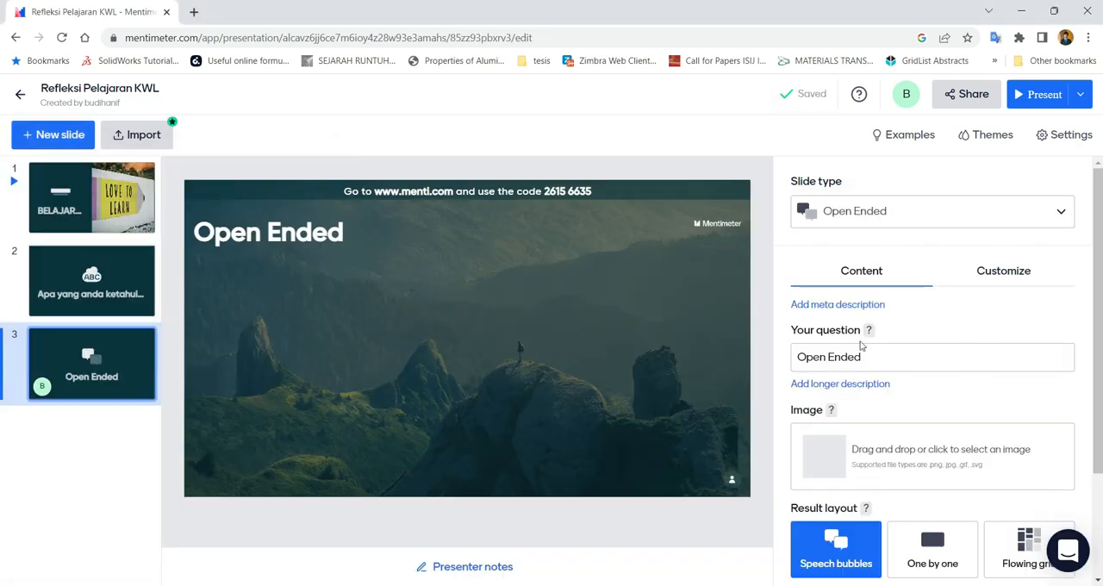
Replace the Open Ended slide's question with the copied text "Apa yang ingin anda pelajari dari mentimeter?"
{"action": "left_click", "coordinate": [874, 357]}
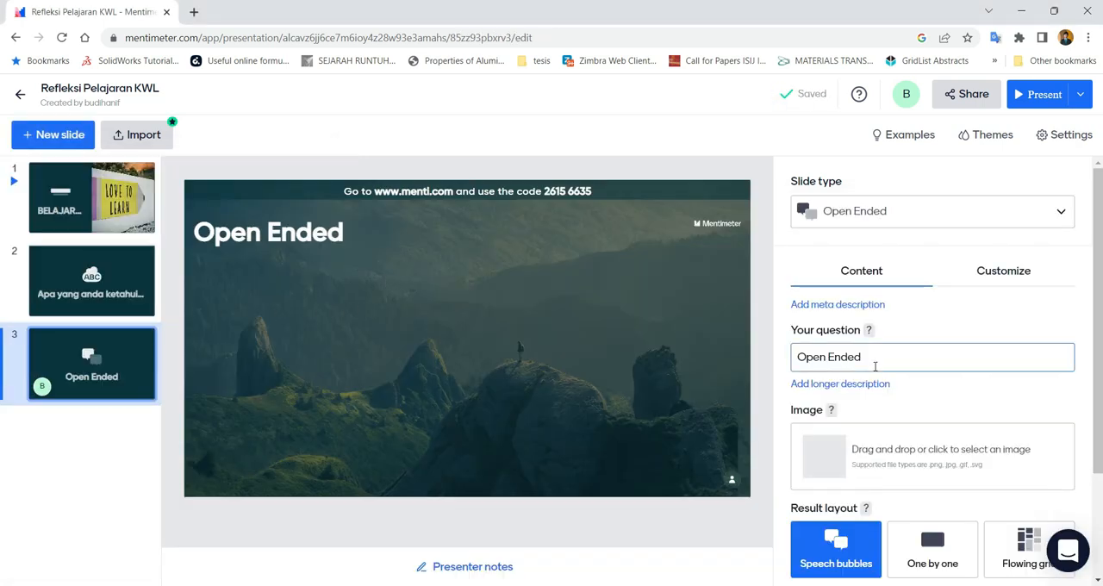
{"action": "triple_click", "coordinate": [874, 355]}
{"action": "key", "text": "ctrl+v"}
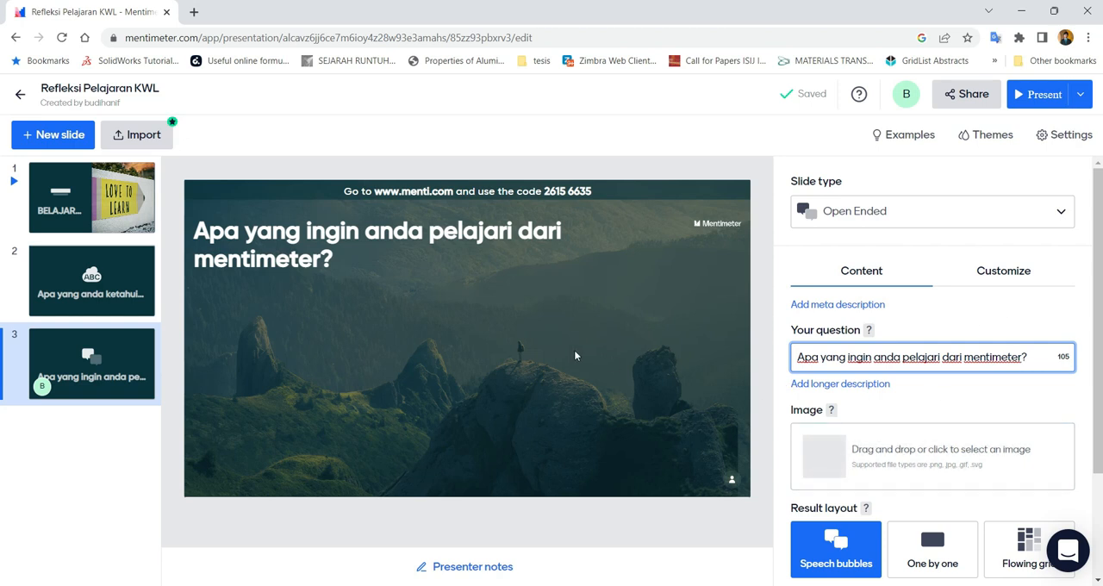
Try the layout with a boxed image beside the results on the Open Ended slide and return to the text-only layout
{"action": "left_click", "coordinate": [938, 272]}
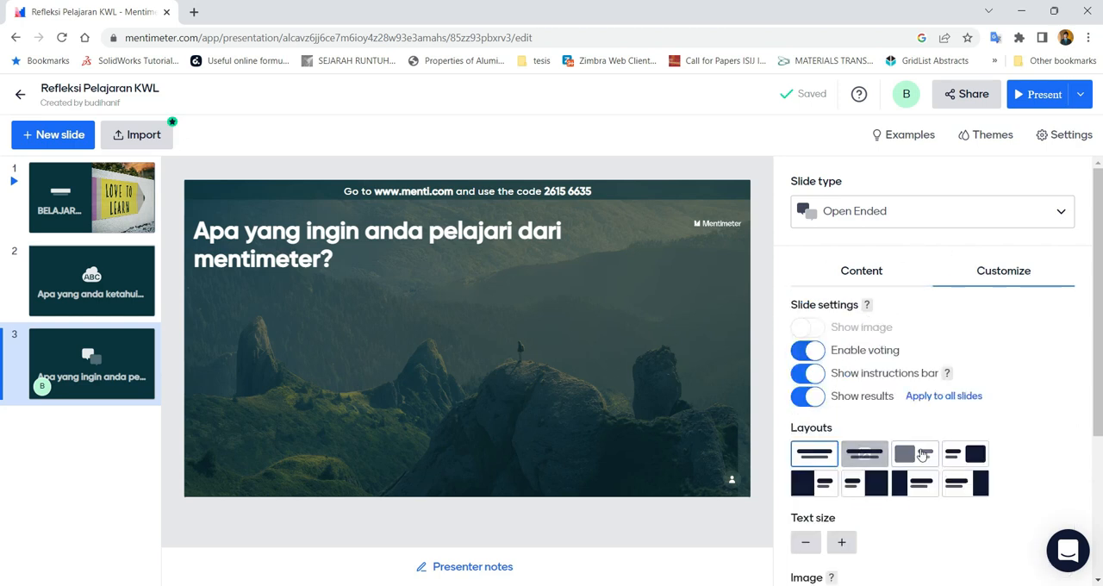
{"action": "left_click", "coordinate": [918, 454]}
{"action": "left_click", "coordinate": [814, 453]}
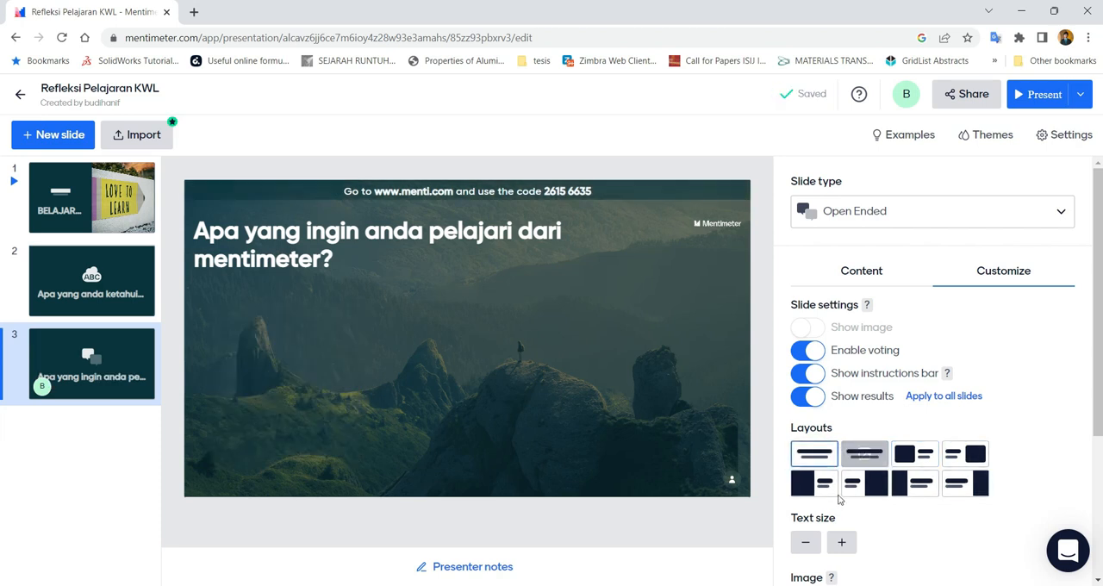
Increase the Open Ended slide's text size to the largest setting
{"action": "scroll", "coordinate": [835, 466], "scroll_direction": "down", "scroll_amount": 1}
{"action": "left_click", "coordinate": [843, 470]}
{"action": "left_click", "coordinate": [842, 470]}
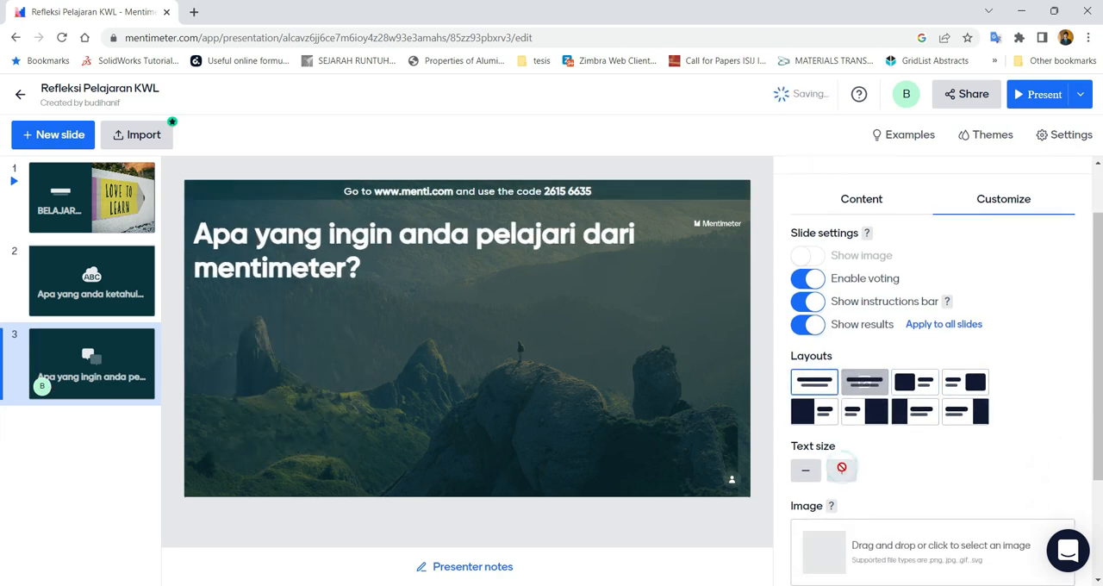
{"action": "scroll", "coordinate": [928, 464], "scroll_direction": "down", "scroll_amount": 2}
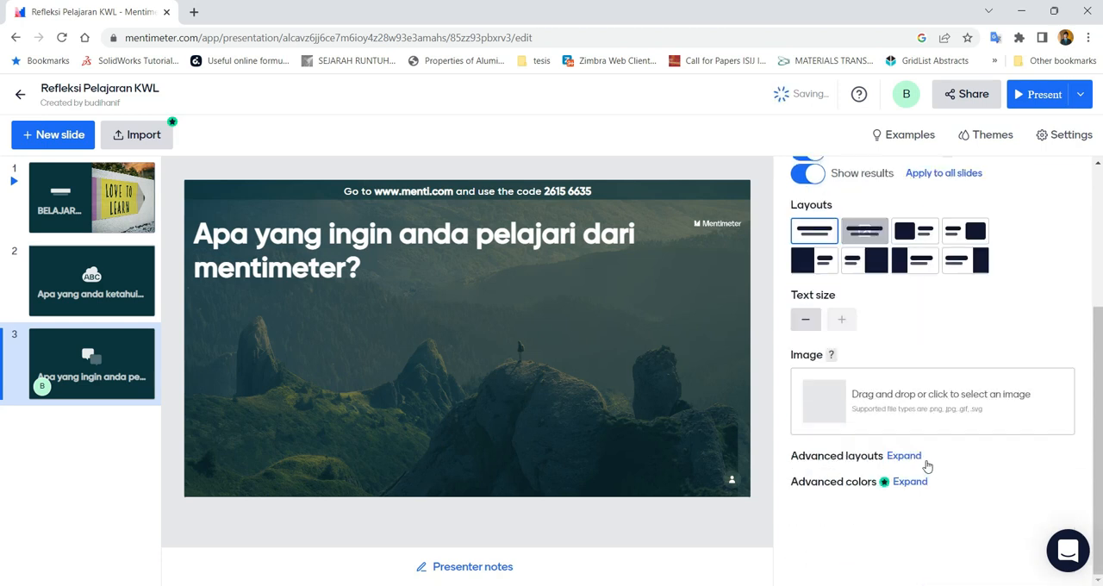
Choose Speech bubbles as the result layout of the Open Ended slide and review its remaining content options
{"action": "scroll", "coordinate": [901, 414], "scroll_direction": "up", "scroll_amount": 3}
{"action": "left_click", "coordinate": [865, 265]}
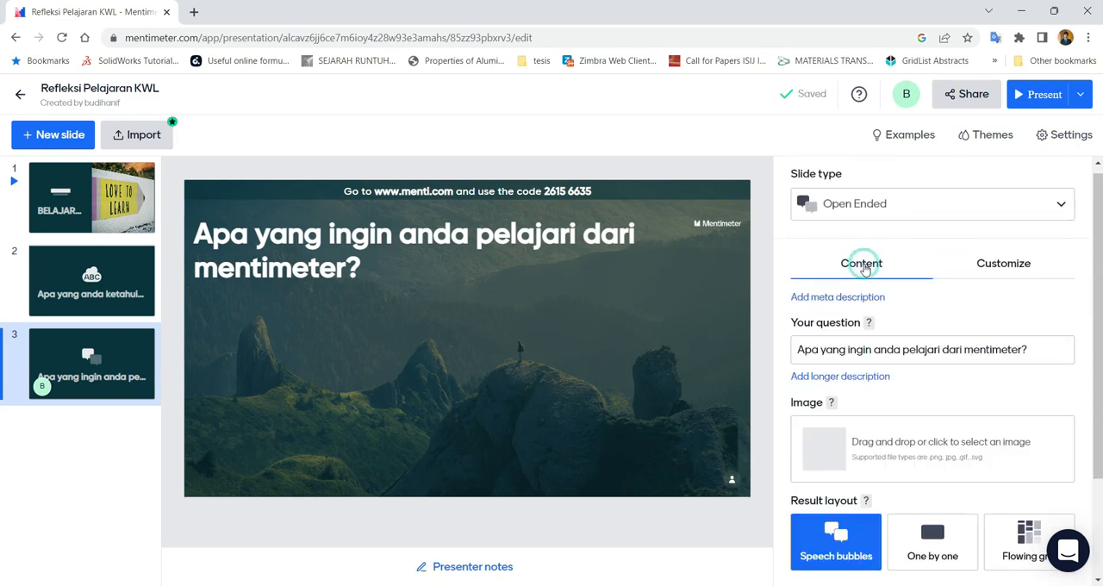
{"action": "scroll", "coordinate": [872, 387], "scroll_direction": "down", "scroll_amount": 1}
{"action": "scroll", "coordinate": [872, 387], "scroll_direction": "down", "scroll_amount": 2}
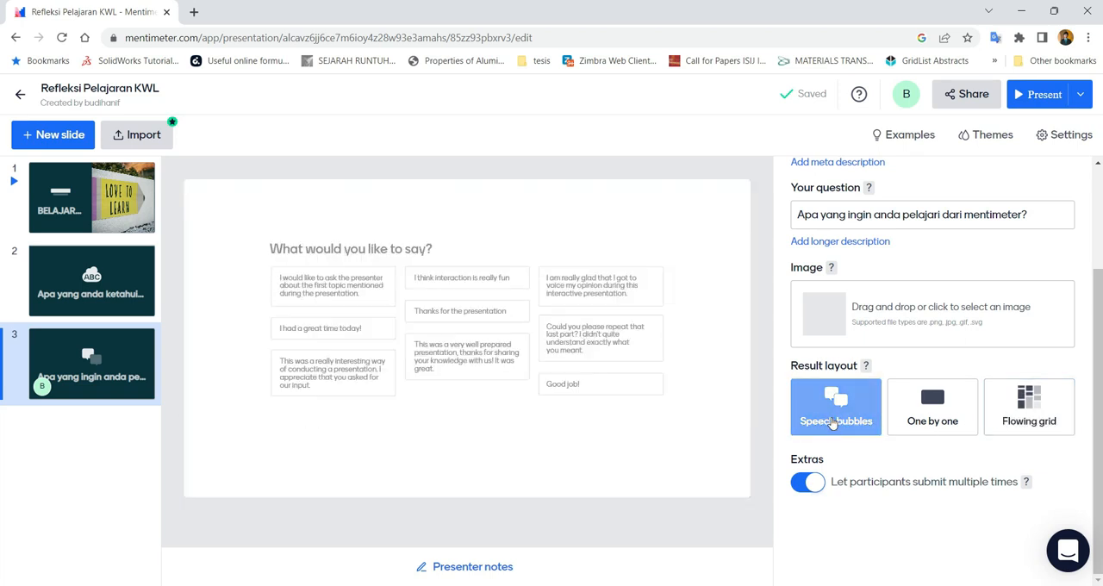
{"action": "left_click", "coordinate": [835, 421]}
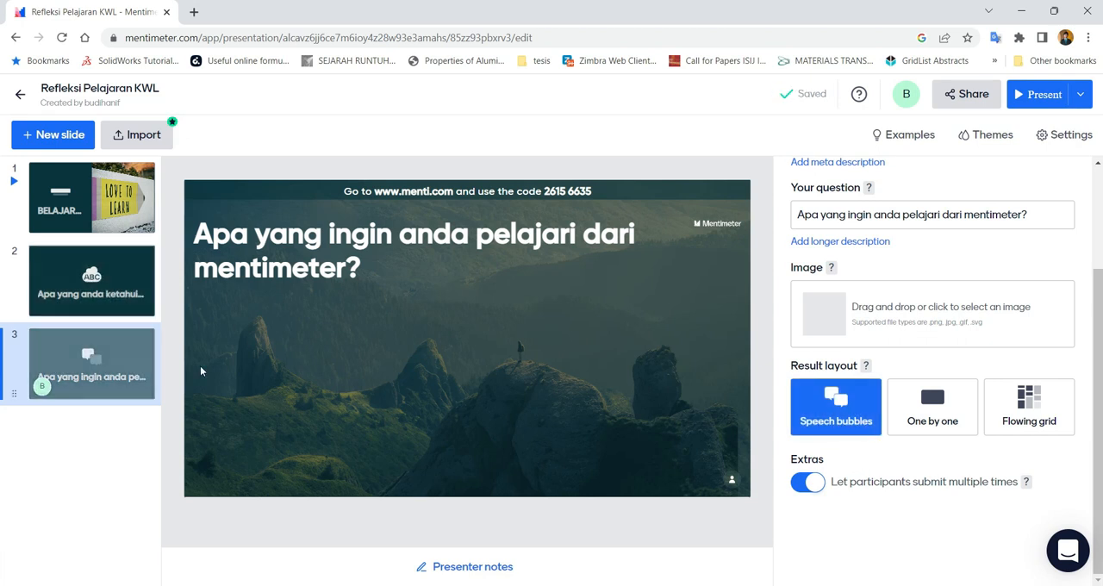
{"action": "scroll", "coordinate": [928, 345], "scroll_direction": "up", "scroll_amount": 2}
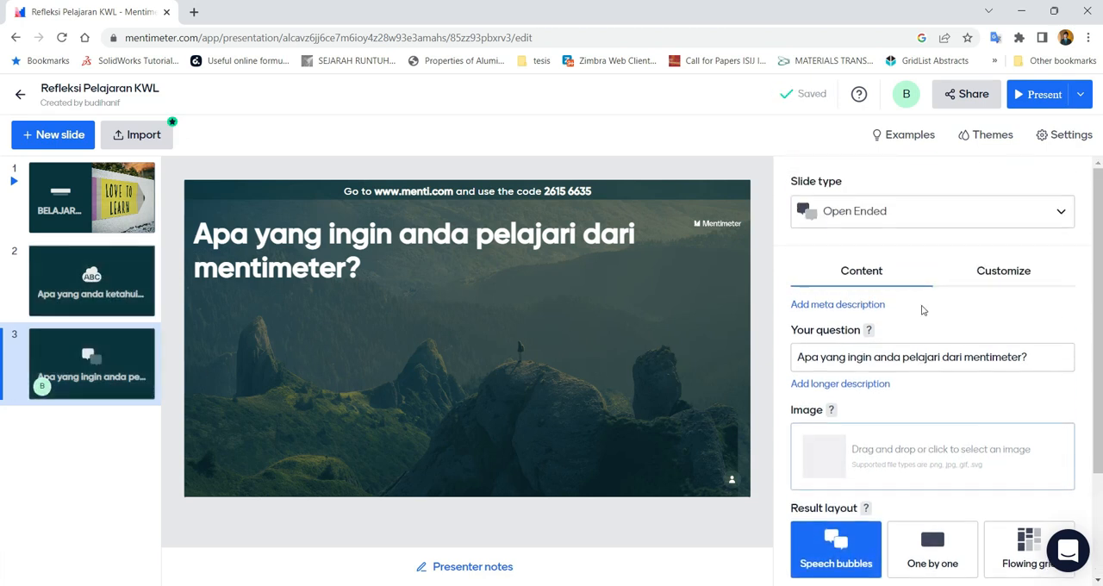
{"action": "scroll", "coordinate": [886, 369], "scroll_direction": "down", "scroll_amount": 2}
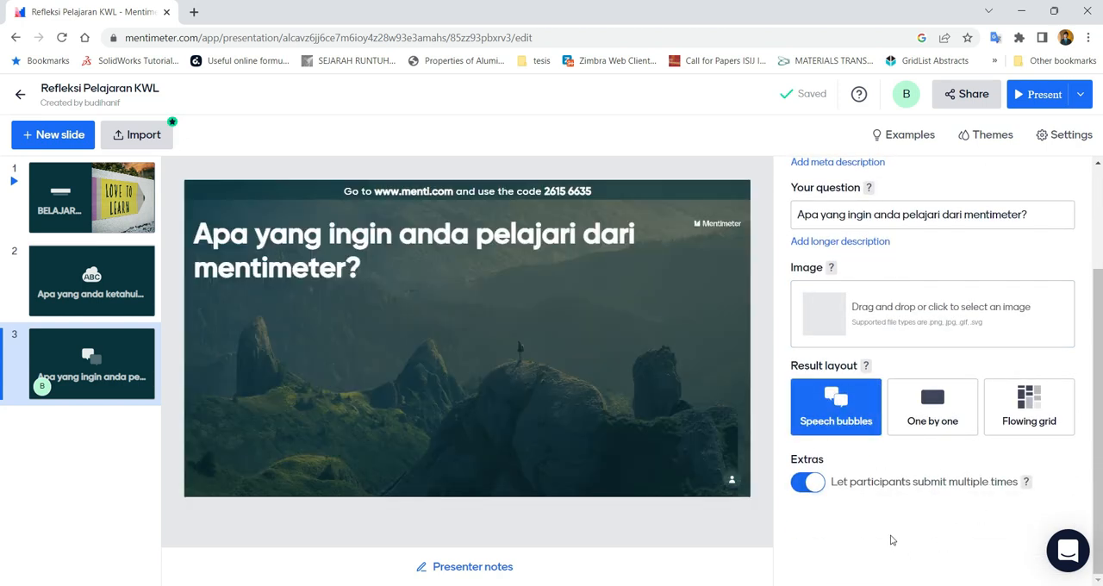
Review the Word Cloud slide's content options, including entries per participant, and return to the Open Ended slide
{"action": "left_click", "coordinate": [103, 293]}
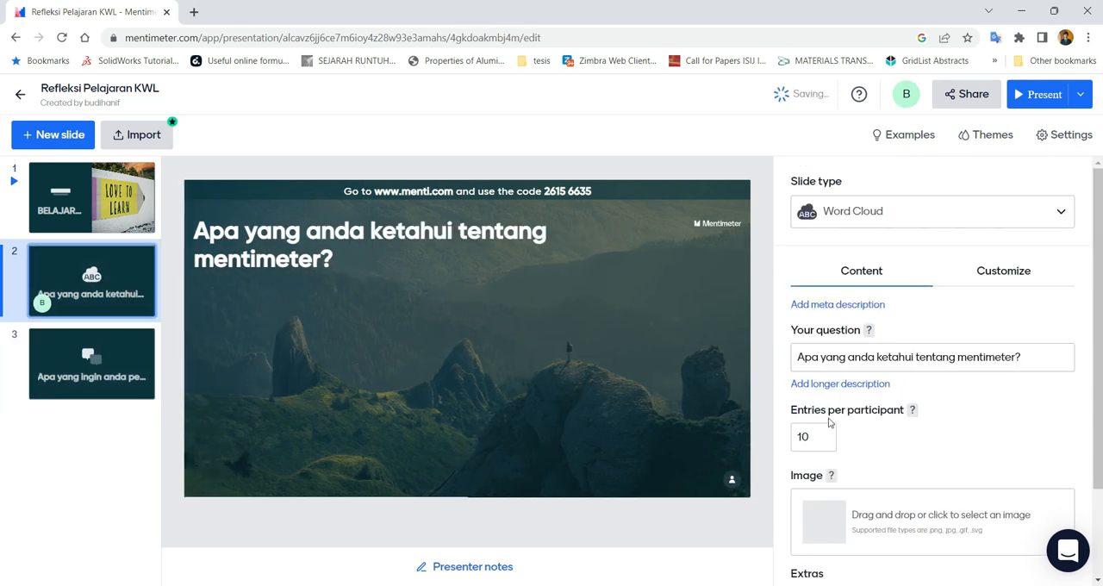
{"action": "scroll", "coordinate": [849, 423], "scroll_direction": "down", "scroll_amount": 2}
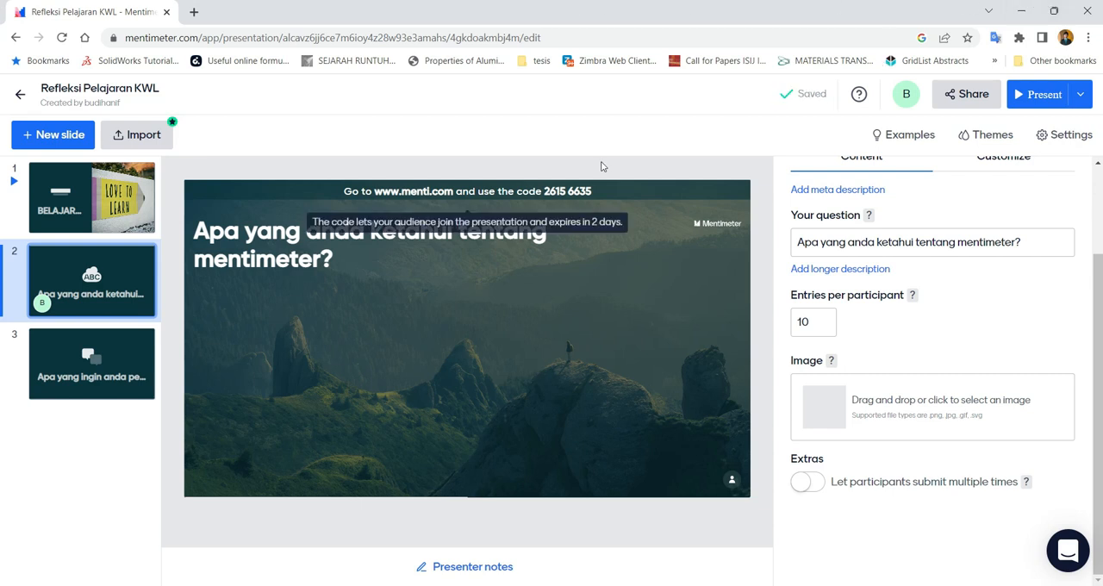
{"action": "left_click", "coordinate": [93, 372]}
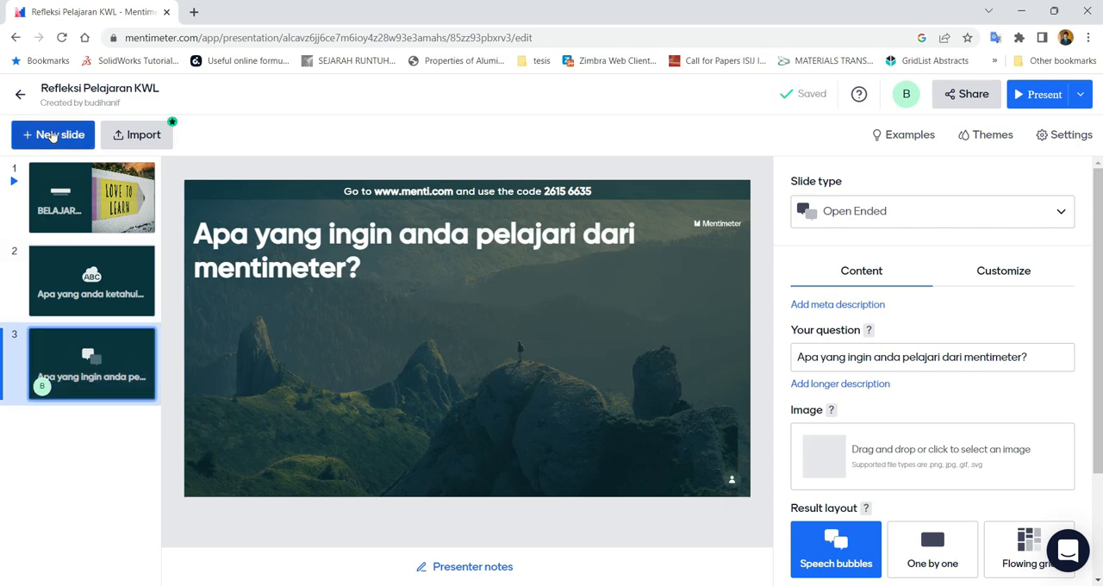
Add a Type Answer quiz slide and examine its content options and the accompanying Leaderboard slide
{"action": "left_click", "coordinate": [41, 134]}
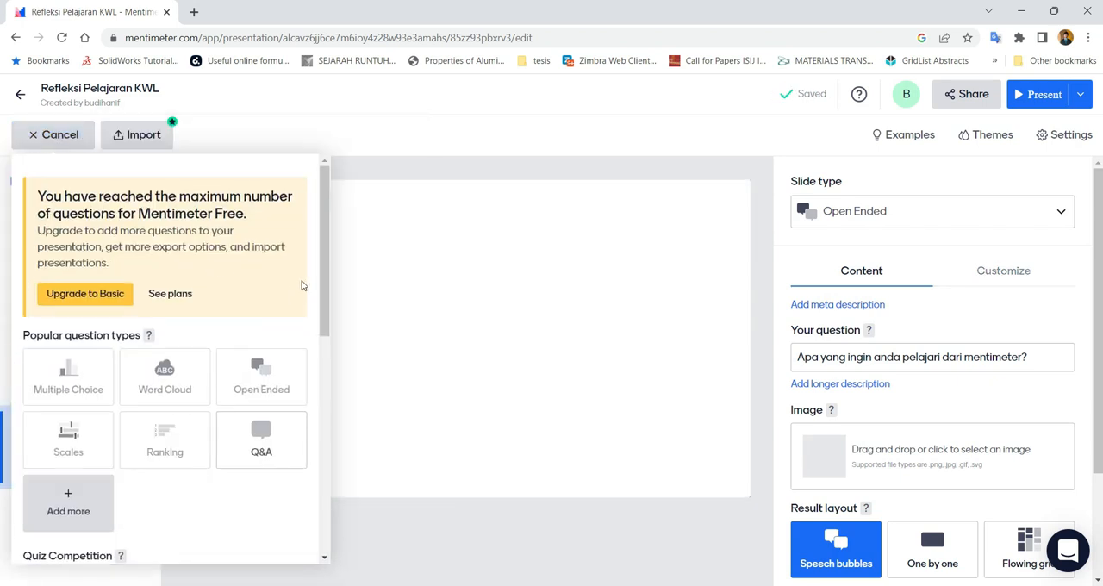
{"action": "left_click_drag", "start_coordinate": [322, 250], "coordinate": [312, 361]}
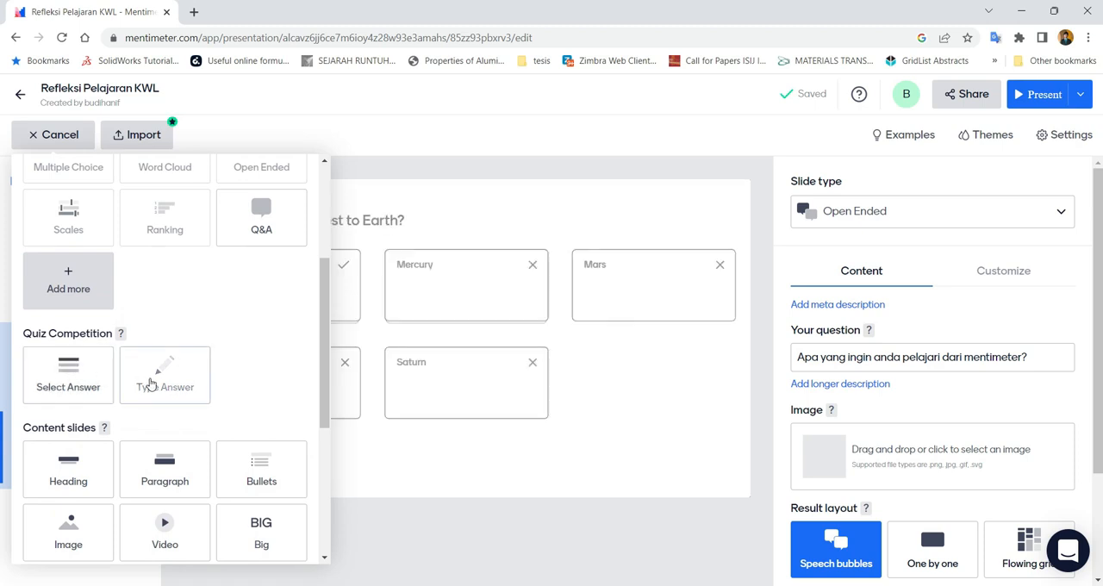
{"action": "left_click", "coordinate": [151, 383]}
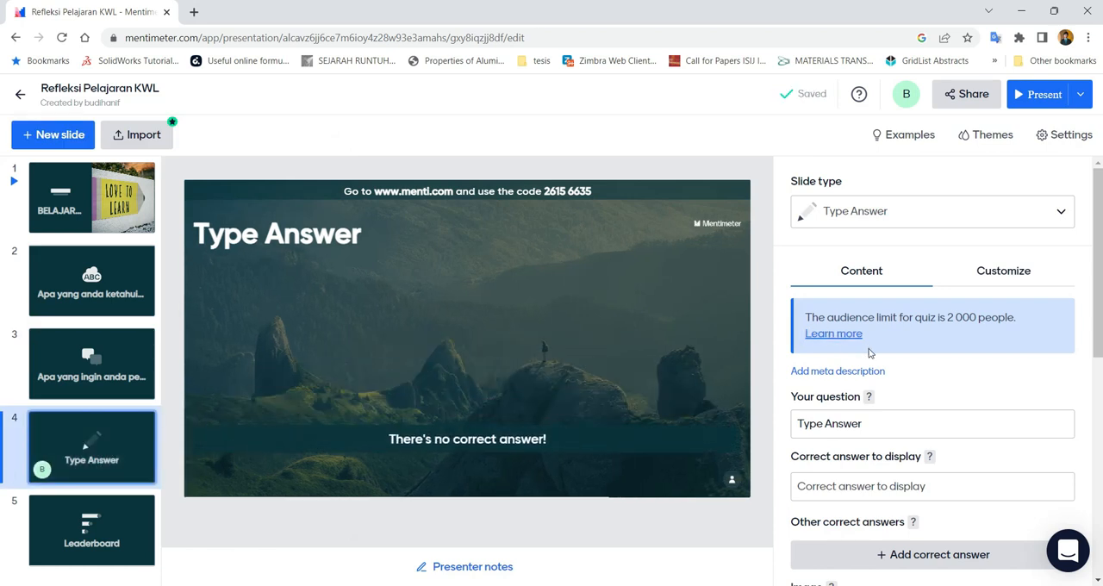
{"action": "scroll", "coordinate": [870, 353], "scroll_direction": "down", "scroll_amount": 1}
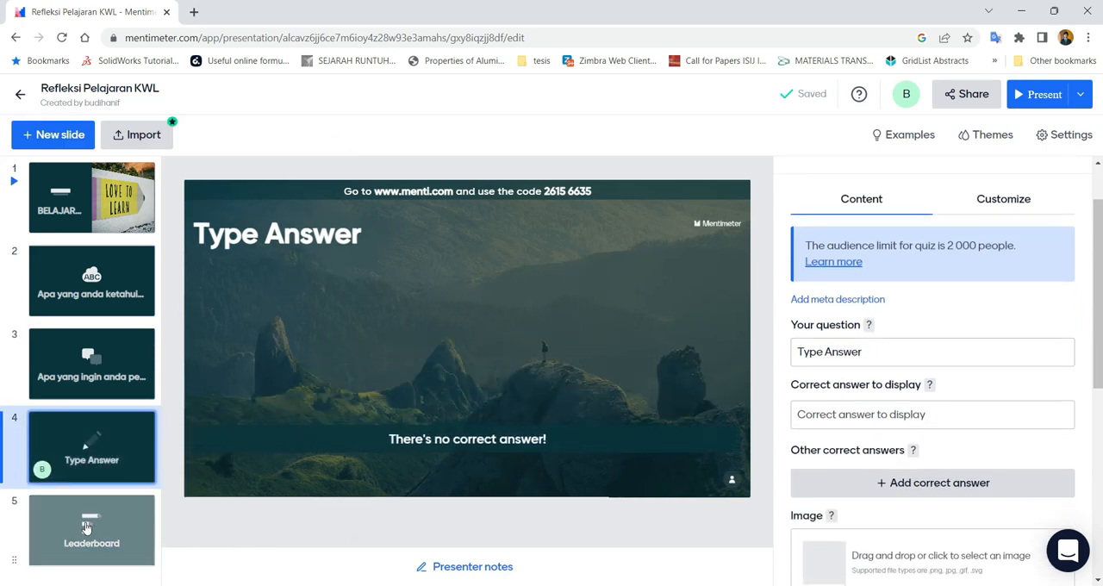
{"action": "left_click", "coordinate": [93, 501]}
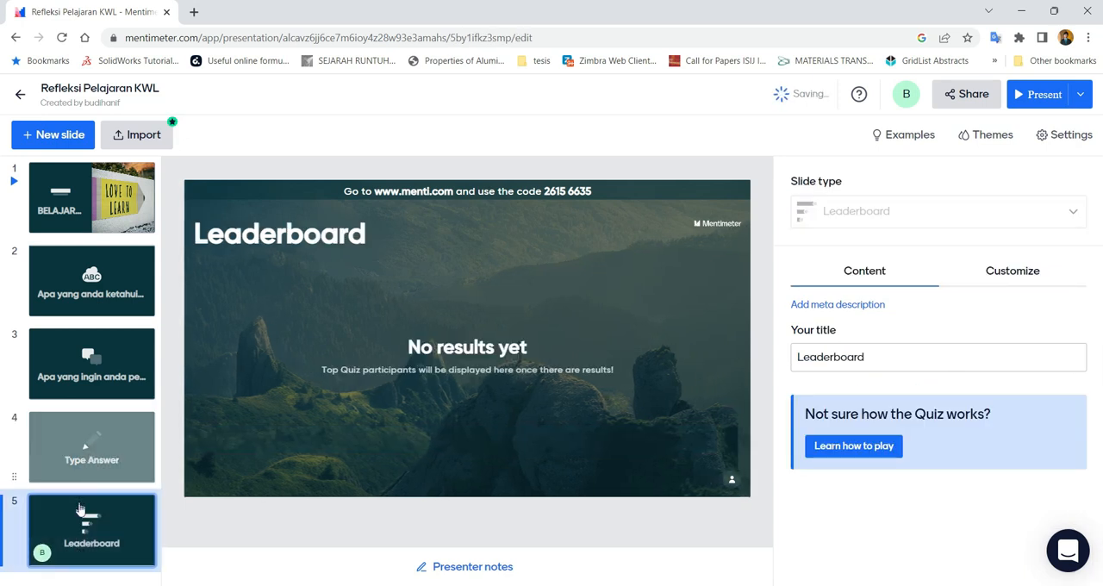
{"action": "left_click", "coordinate": [105, 450]}
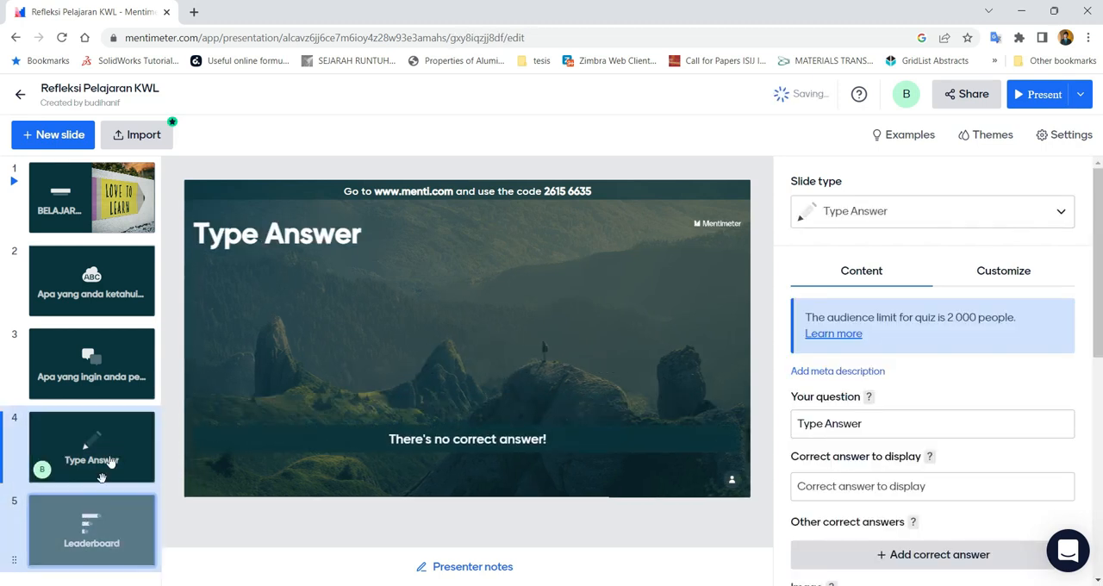
Delete the Type Answer slide from the presentation
{"action": "right_click", "coordinate": [129, 429]}
{"action": "left_click", "coordinate": [134, 425]}
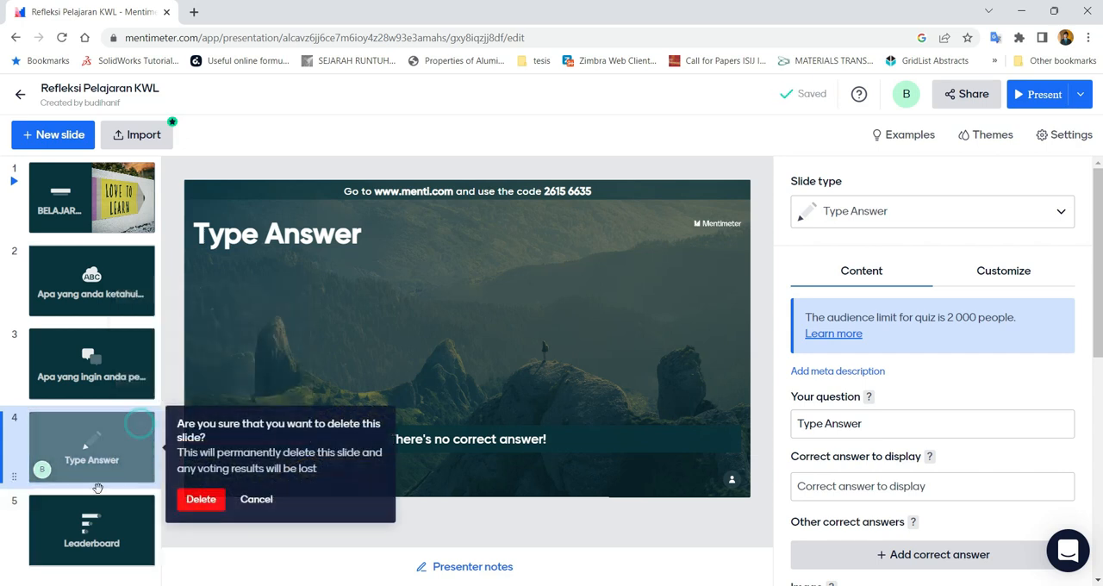
{"action": "left_click", "coordinate": [197, 501]}
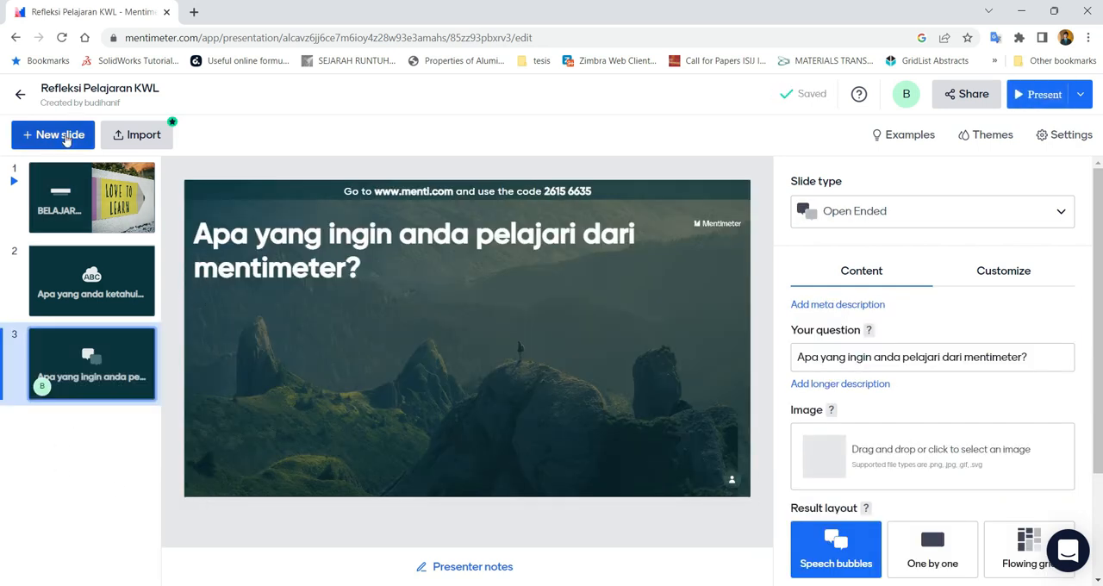
Add a Q&A slide after the Open Ended slide
{"action": "left_click", "coordinate": [66, 139]}
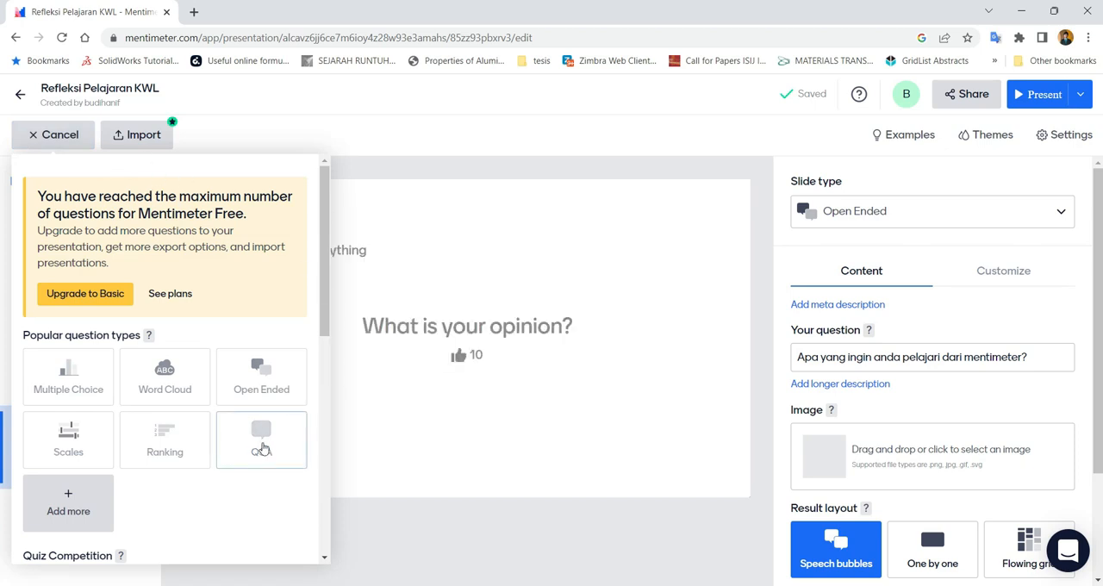
{"action": "scroll", "coordinate": [263, 431], "scroll_direction": "down", "scroll_amount": 1}
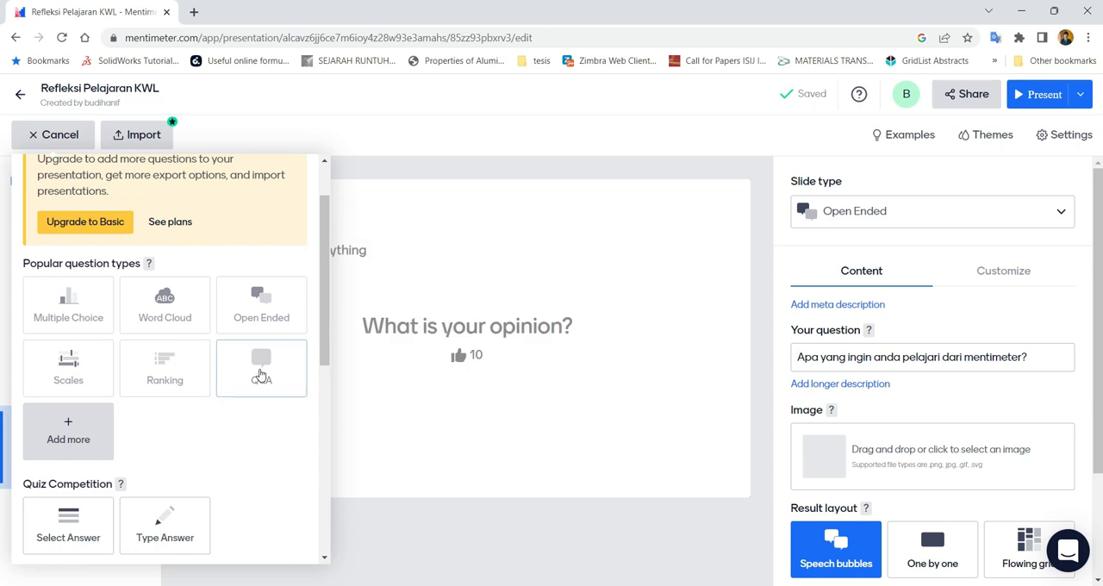
{"action": "left_click", "coordinate": [262, 372]}
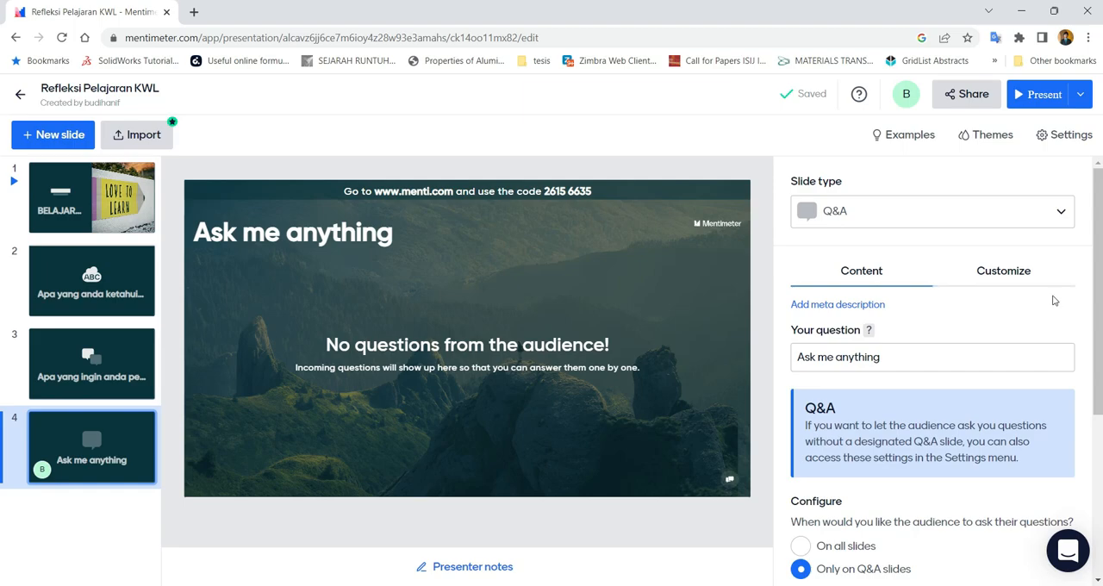
Replace the Q&A slide's question with "Apa yang telah anda pelajari dari materi hari ini?" copied from the Notepad list
{"action": "key", "text": "alt+Tab"}
{"action": "left_click", "coordinate": [596, 222]}
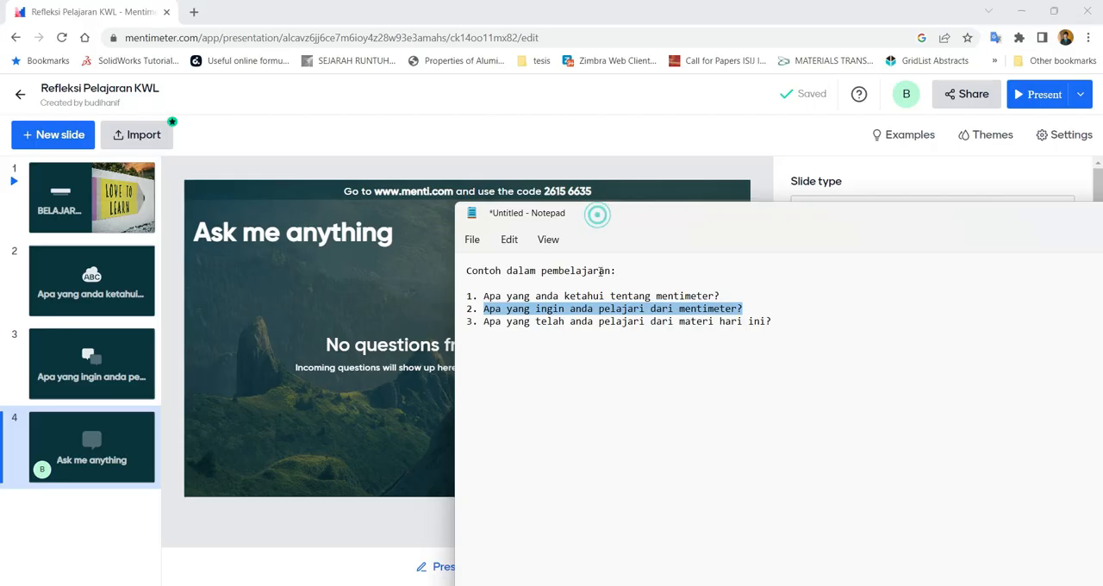
{"action": "left_click_drag", "start_coordinate": [777, 319], "coordinate": [491, 325]}
{"action": "key", "text": "ctrl+c"}
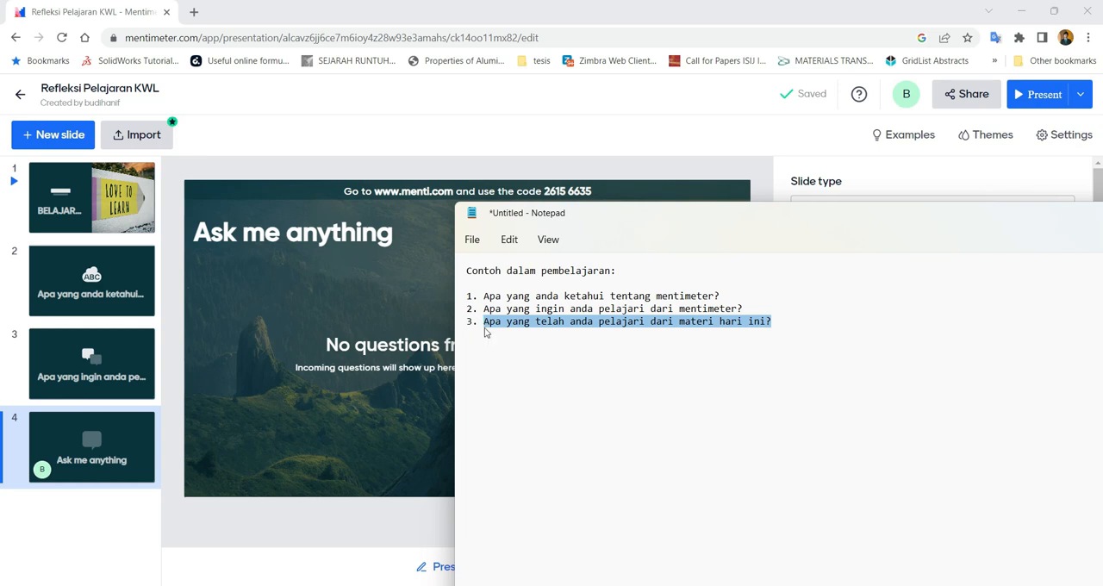
{"action": "left_click", "coordinate": [422, 138]}
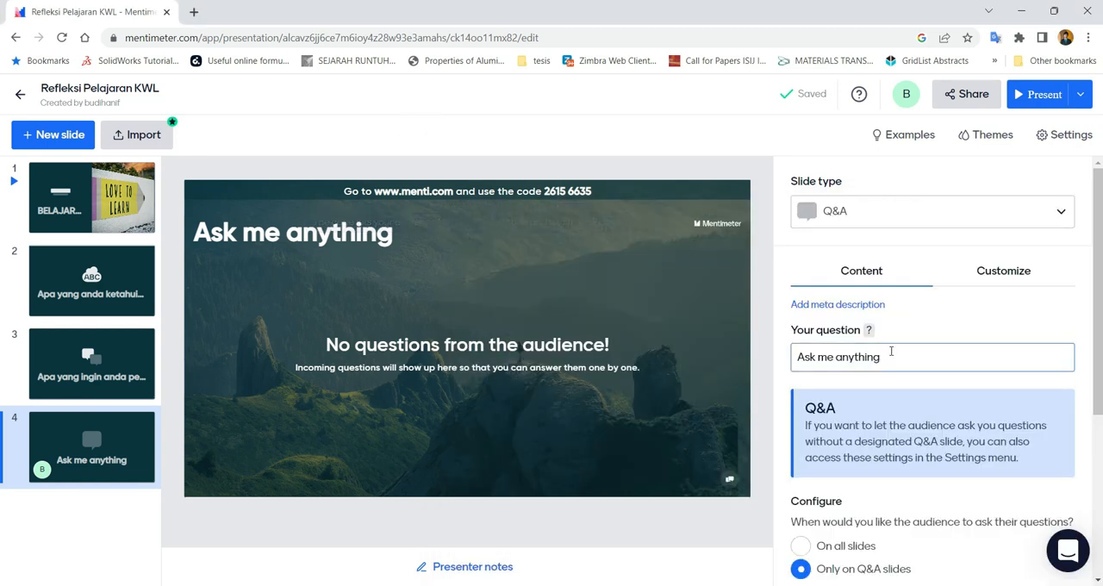
{"action": "left_click", "coordinate": [894, 357]}
{"action": "key", "text": "ctrl+a"}
{"action": "key", "text": "ctrl+v"}
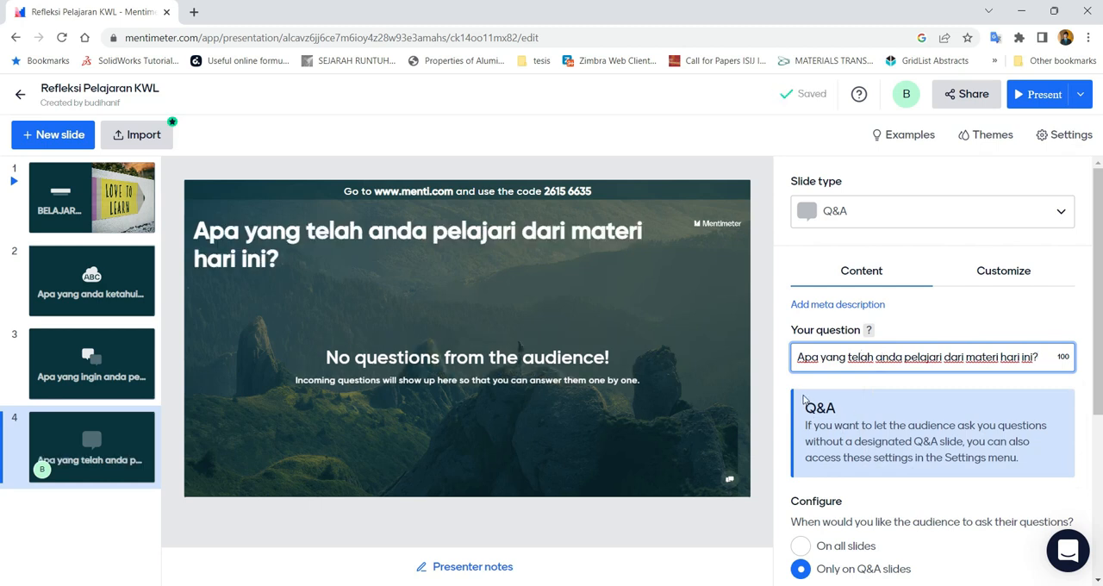
Examine the Q&A slide's audience question timing, visibility, moderation and image options, and its presenter notes area
{"action": "scroll", "coordinate": [827, 405], "scroll_direction": "down", "scroll_amount": 1}
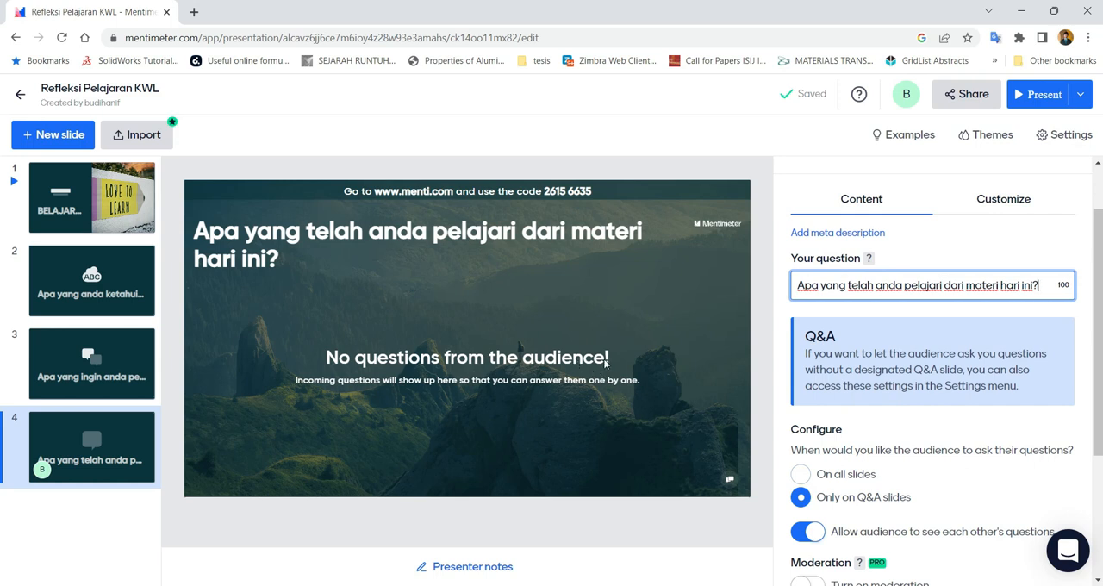
{"action": "scroll", "coordinate": [869, 435], "scroll_direction": "down", "scroll_amount": 1}
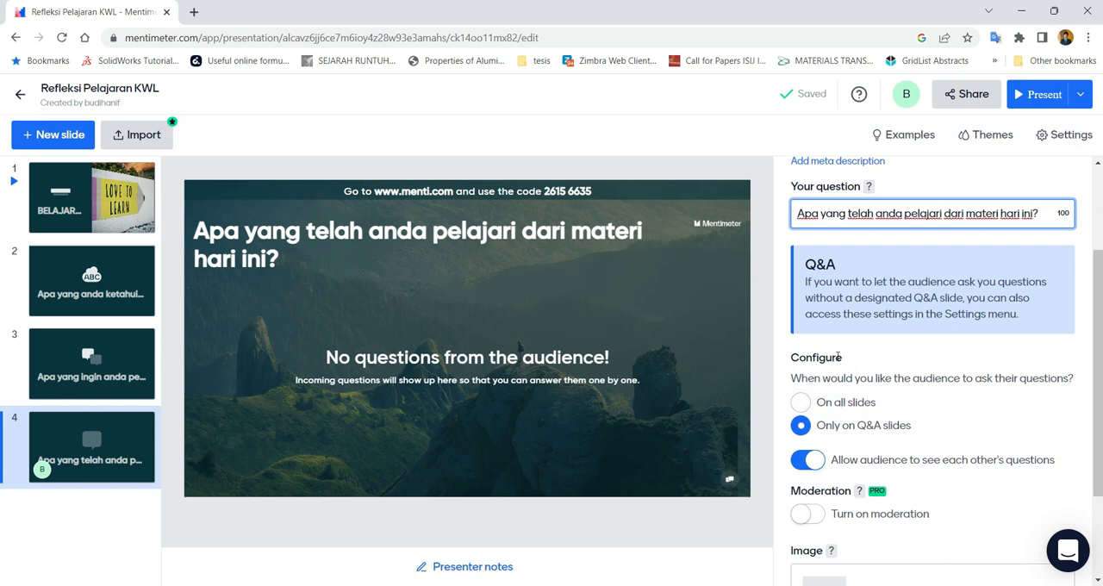
{"action": "scroll", "coordinate": [827, 346], "scroll_direction": "down", "scroll_amount": 2}
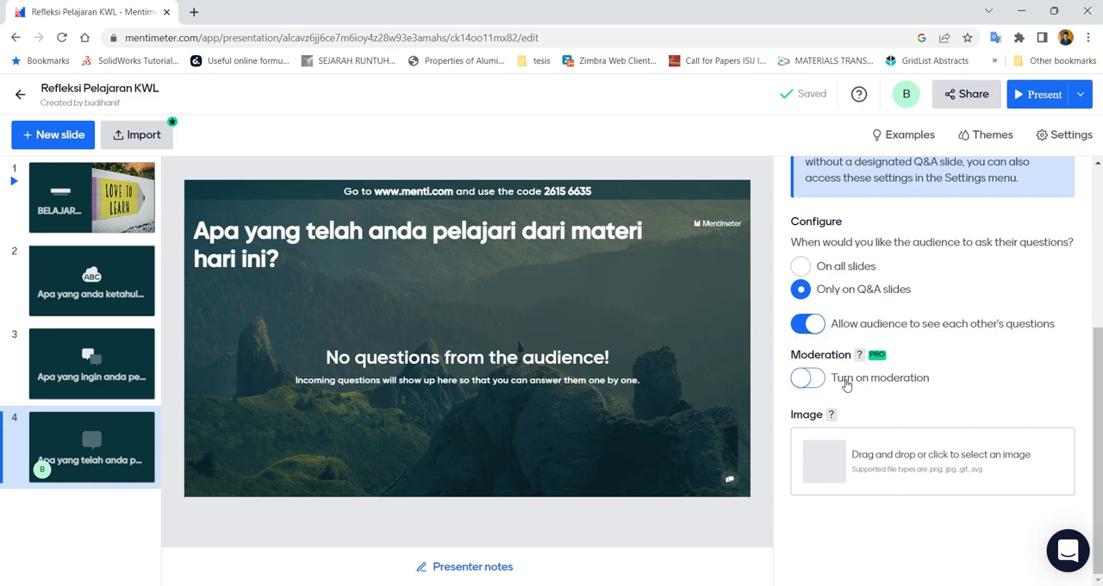
{"action": "scroll", "coordinate": [845, 386], "scroll_direction": "up", "scroll_amount": 2}
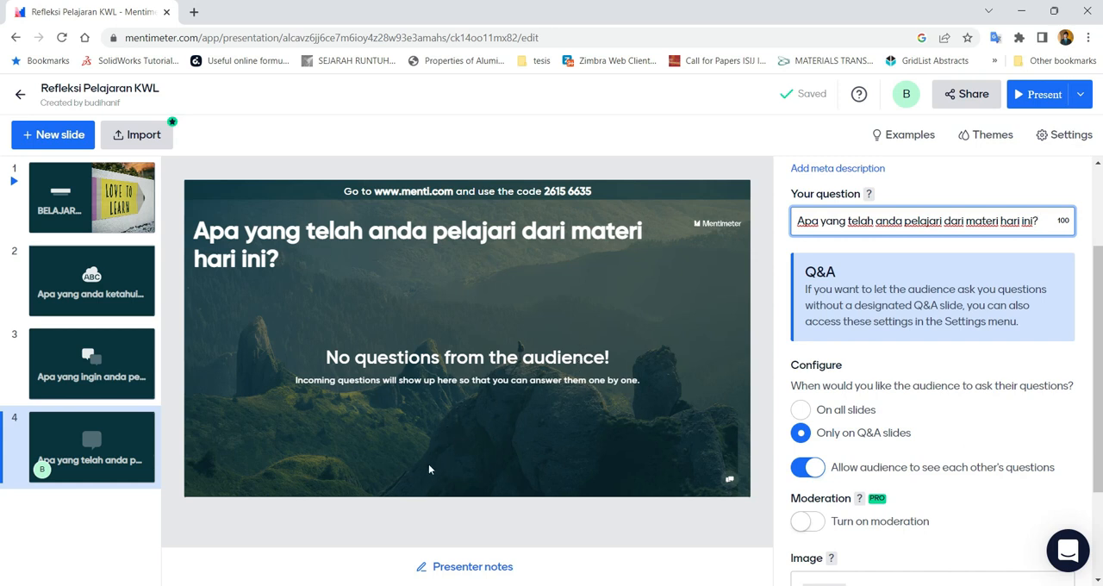
{"action": "mouse_move", "coordinate": [1099, 393]}
{"action": "left_mouse_down"}
{"action": "mouse_move", "coordinate": [1100, 427]}
{"action": "mouse_move", "coordinate": [1100, 401]}
{"action": "left_mouse_up"}
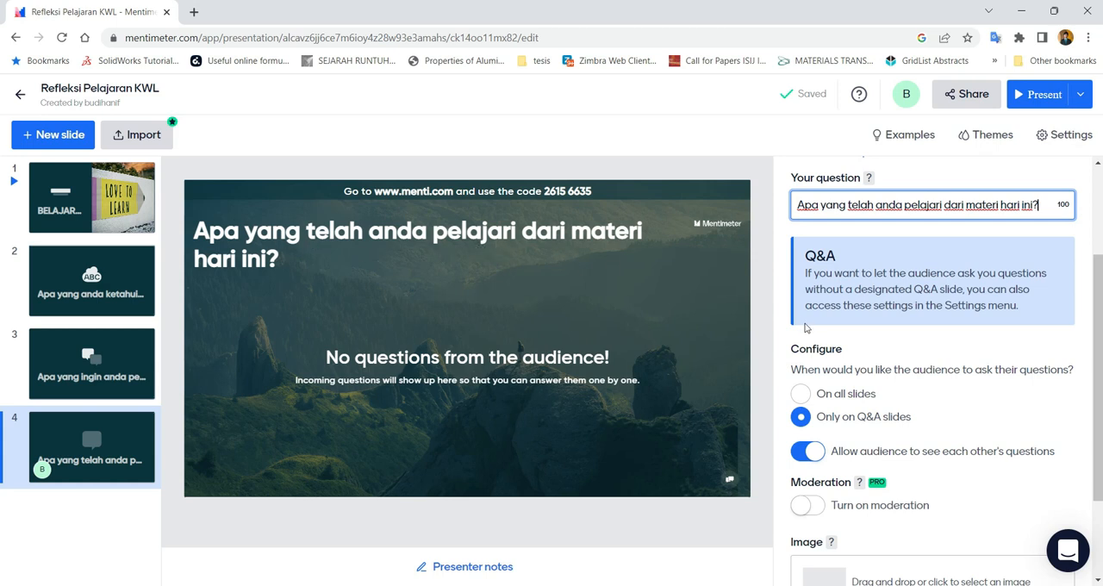
{"action": "scroll", "coordinate": [814, 336], "scroll_direction": "down", "scroll_amount": 2}
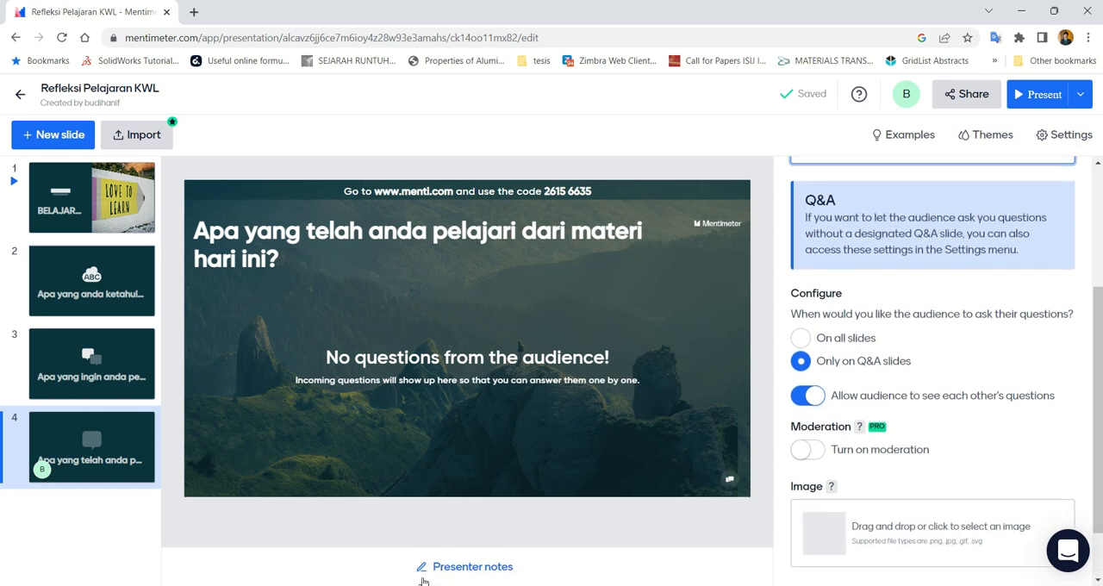
{"action": "left_click", "coordinate": [468, 569]}
{"action": "left_click", "coordinate": [383, 534]}
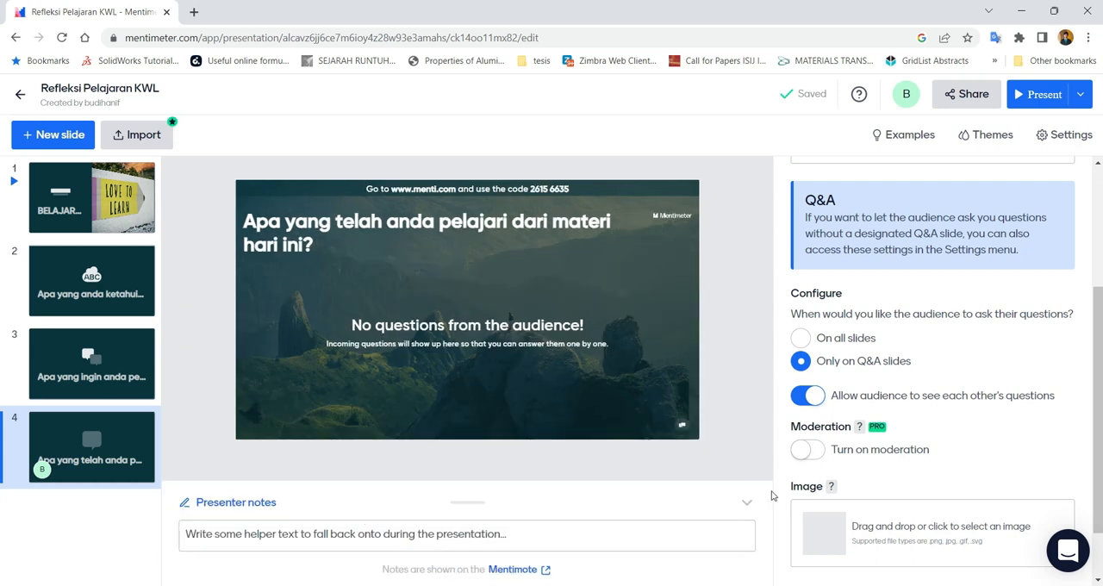
{"action": "left_click", "coordinate": [746, 503]}
{"action": "scroll", "coordinate": [967, 176], "scroll_direction": "up", "scroll_amount": 1}
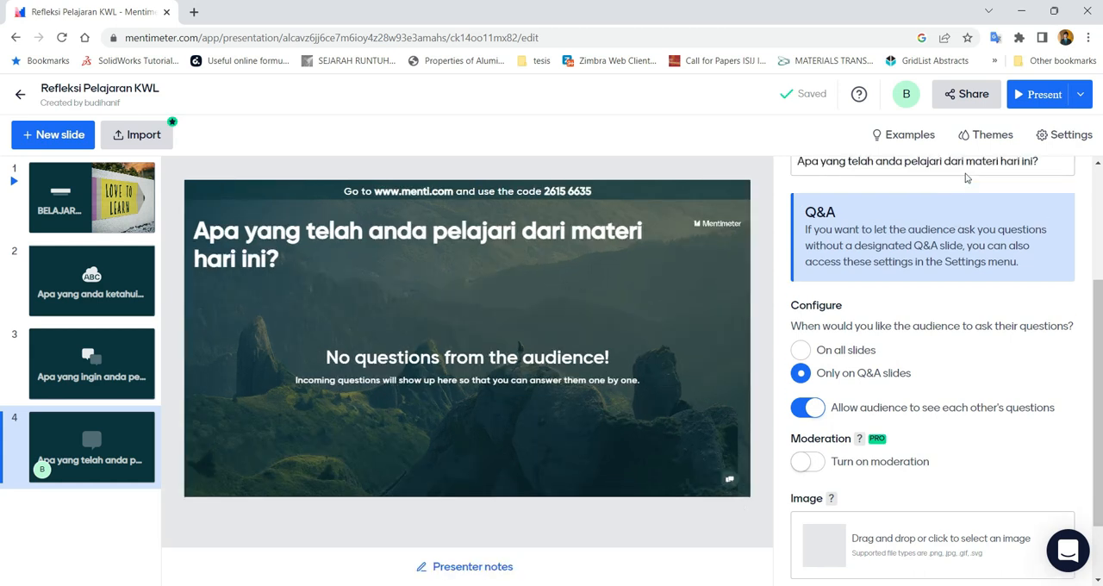
{"action": "scroll", "coordinate": [966, 176], "scroll_direction": "up", "scroll_amount": 3}
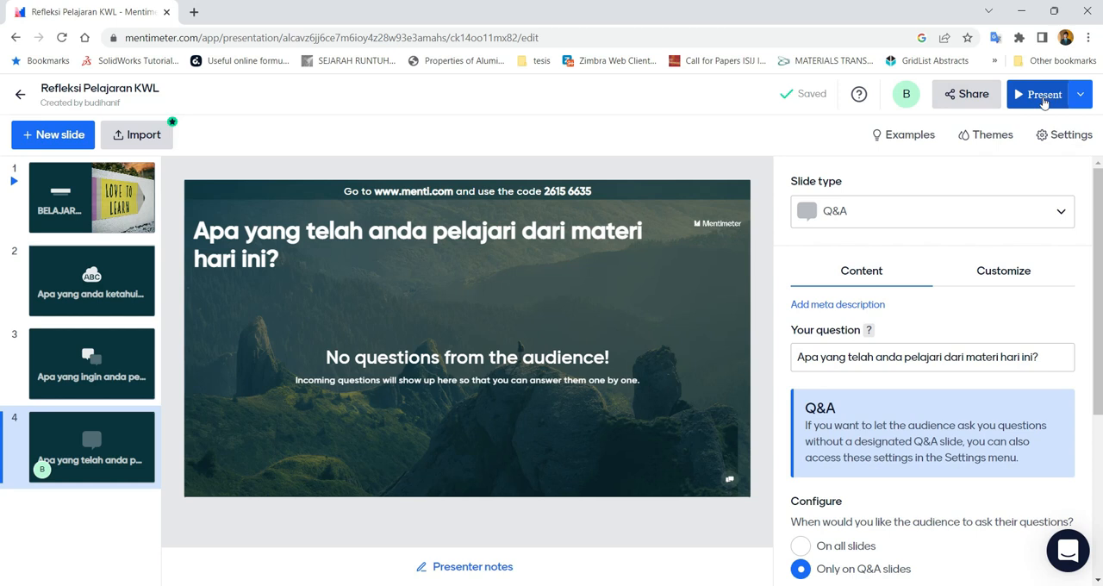
Open the presentation preview and go through its introductory tour of the presenter and audience screens
{"action": "left_click", "coordinate": [1080, 94]}
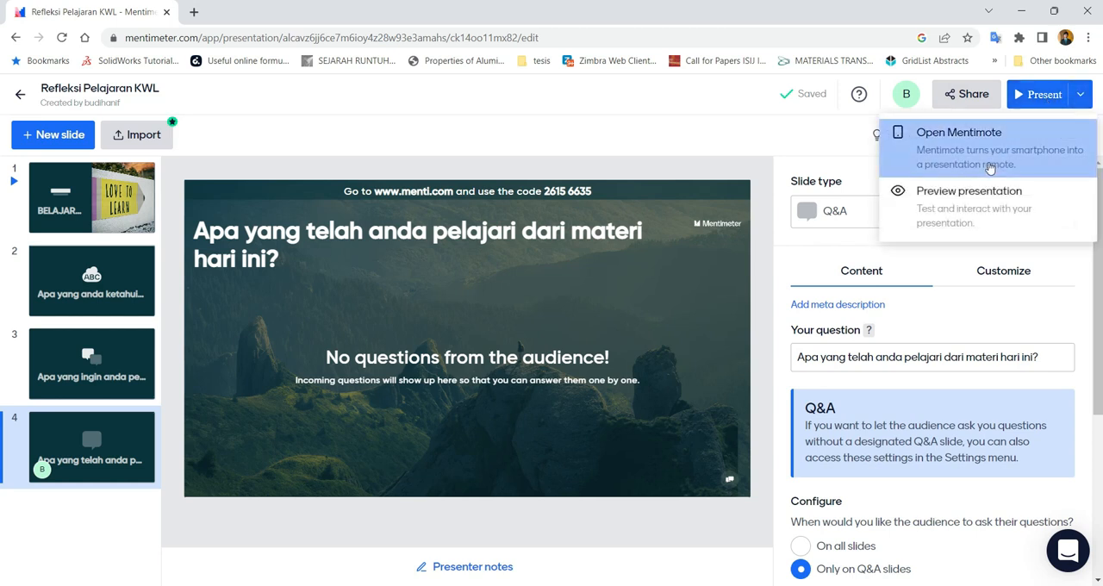
{"action": "left_click", "coordinate": [966, 212]}
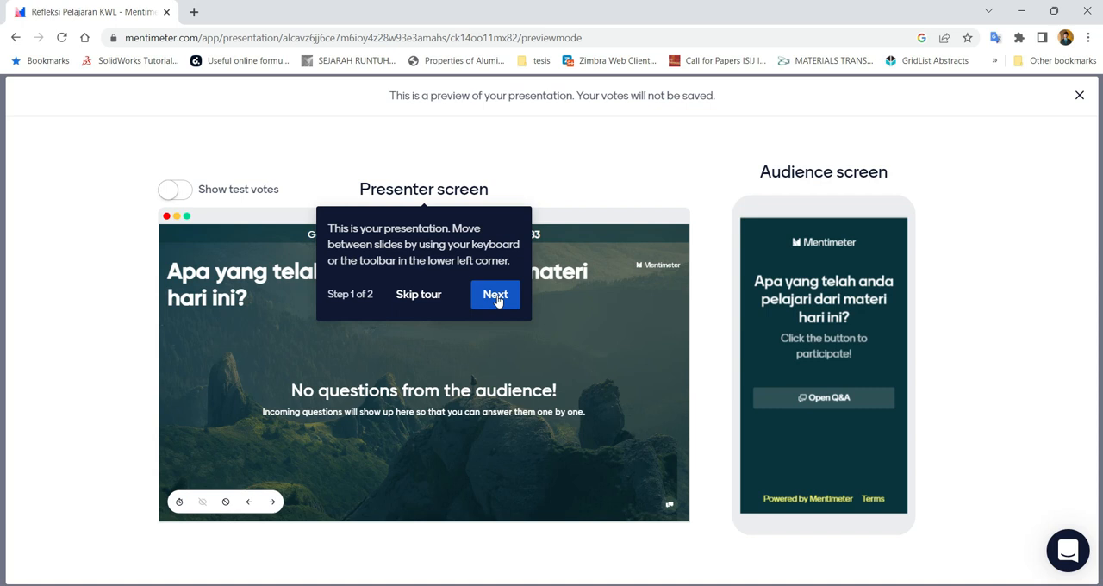
{"action": "left_click", "coordinate": [496, 296]}
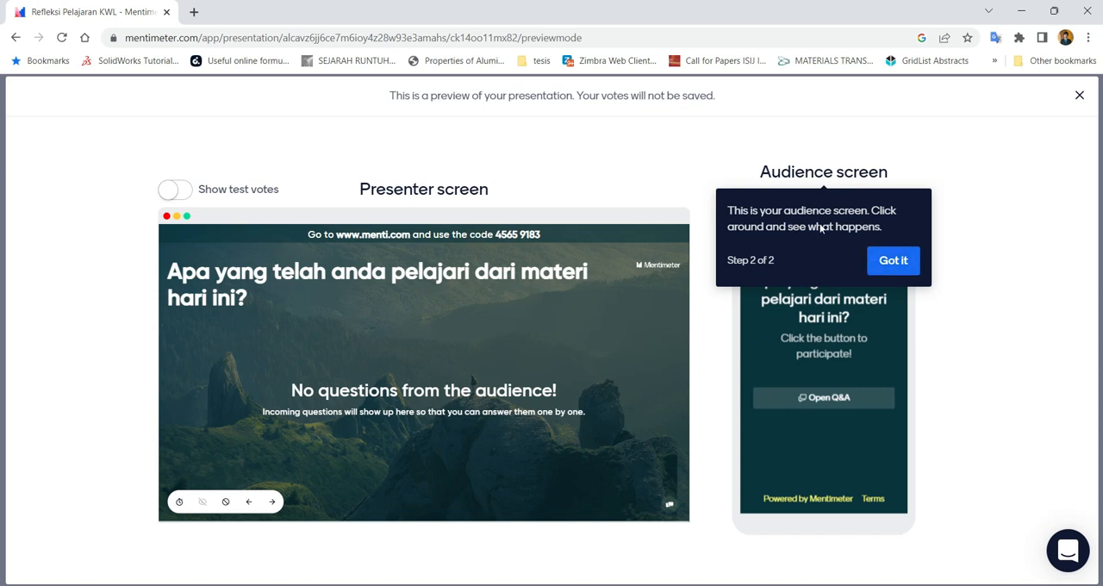
{"action": "left_click", "coordinate": [882, 260]}
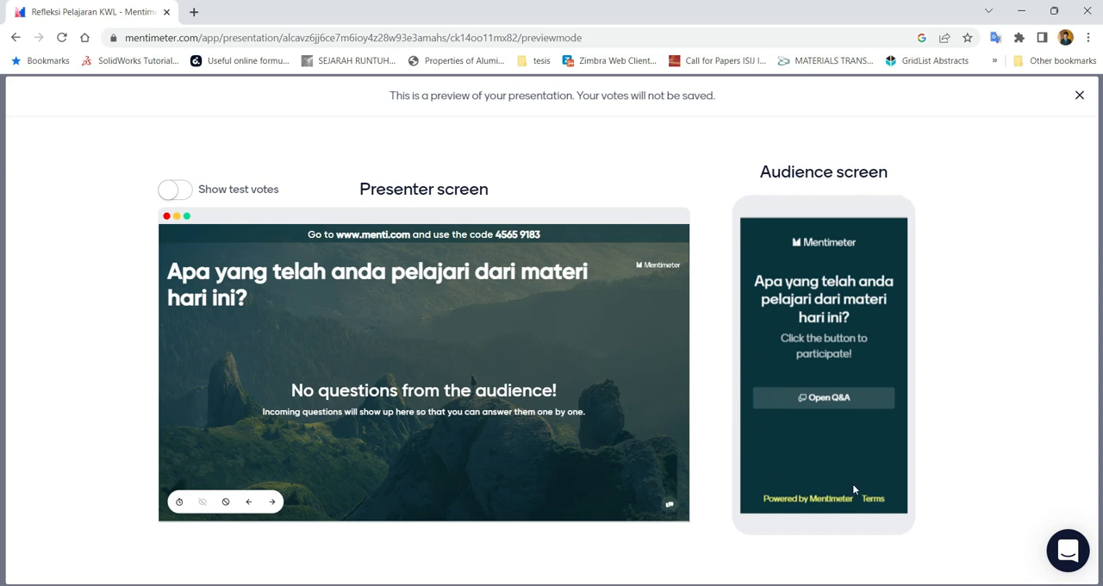
Go back to the BELAJAR MENTIMETER heading slide in the preview and bring the audience screen to the same slide
{"action": "left_click", "coordinate": [246, 506]}
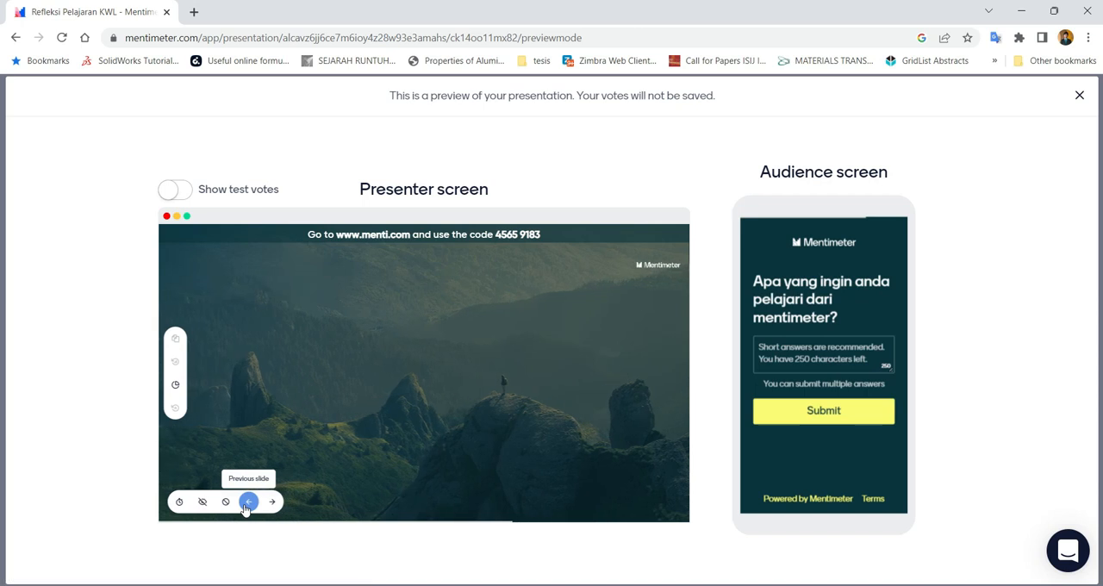
{"action": "left_click", "coordinate": [246, 505]}
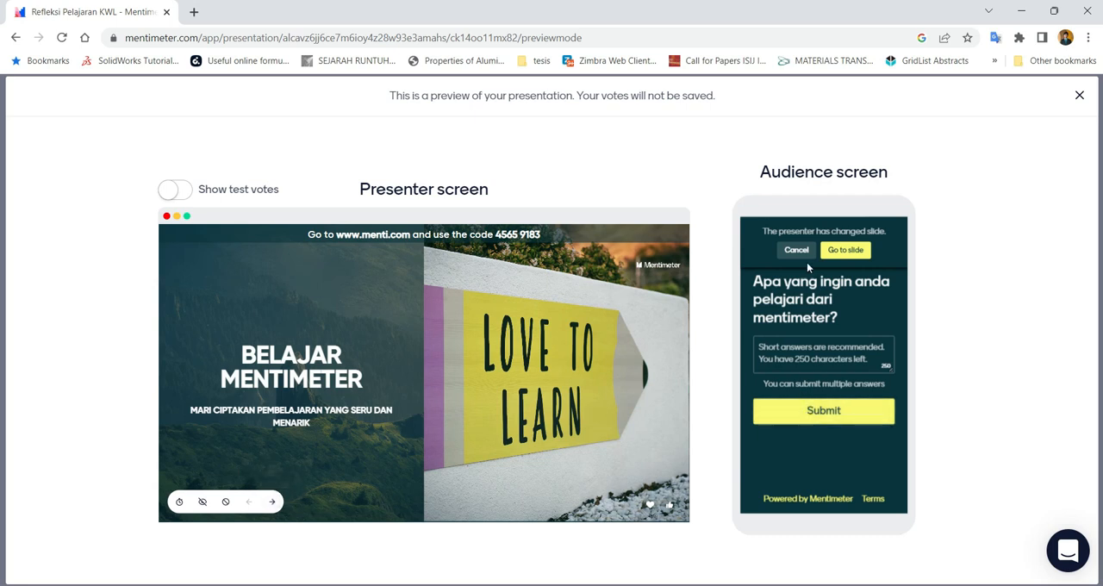
{"action": "left_click", "coordinate": [833, 249]}
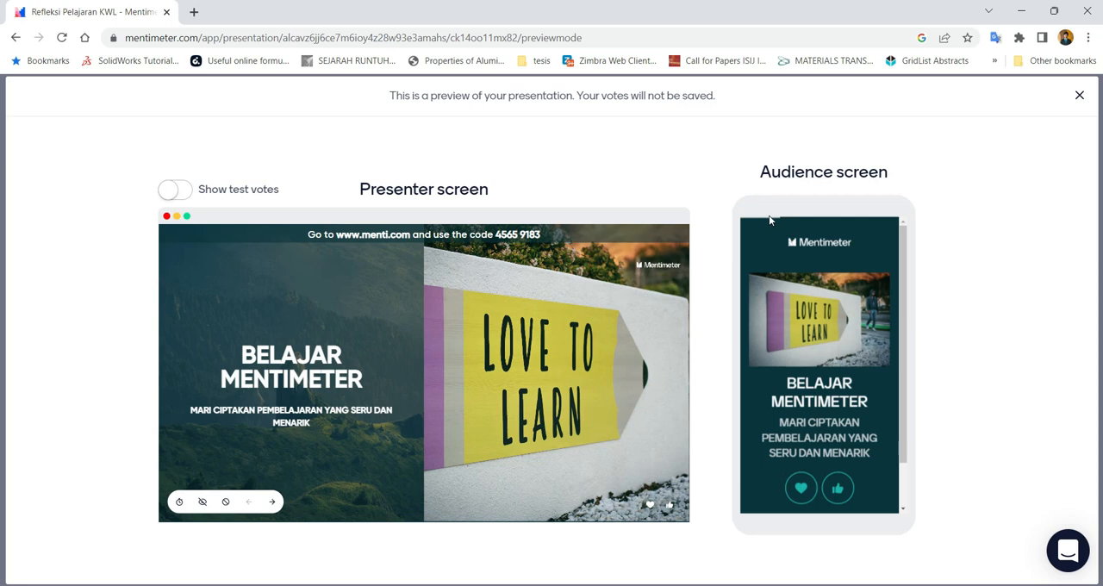
Search Google for "mentimeter" in a new browser tab and open the Mentimeter home page
{"action": "mouse_move", "coordinate": [337, 235]}
{"action": "left_click", "coordinate": [195, 13]}
{"action": "type", "text": "MENTI"}
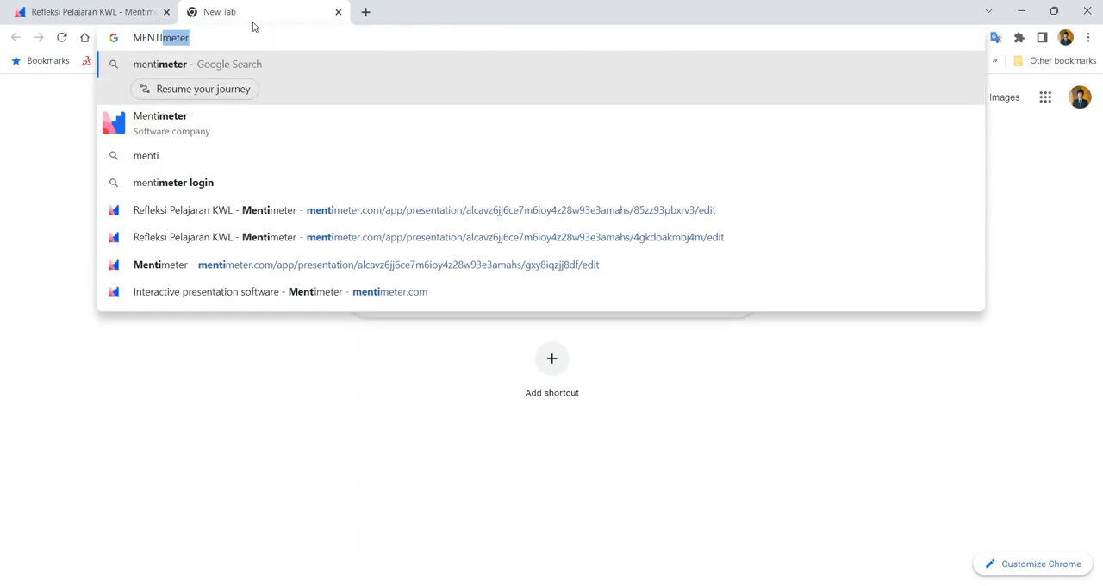
{"action": "key", "text": "Down"}
{"action": "key", "text": "Return"}
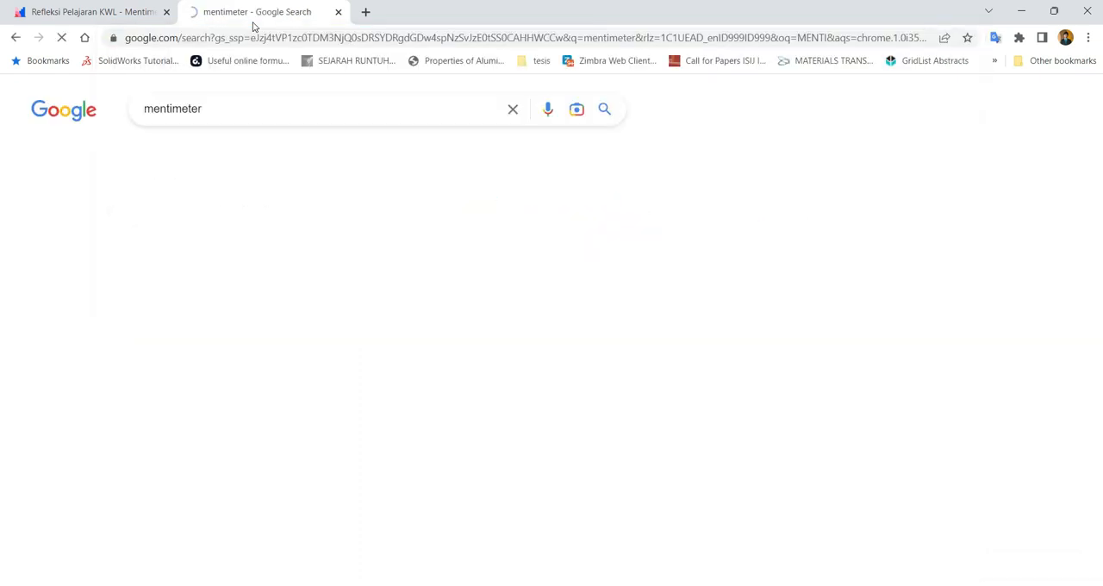
{"action": "left_click", "coordinate": [212, 231]}
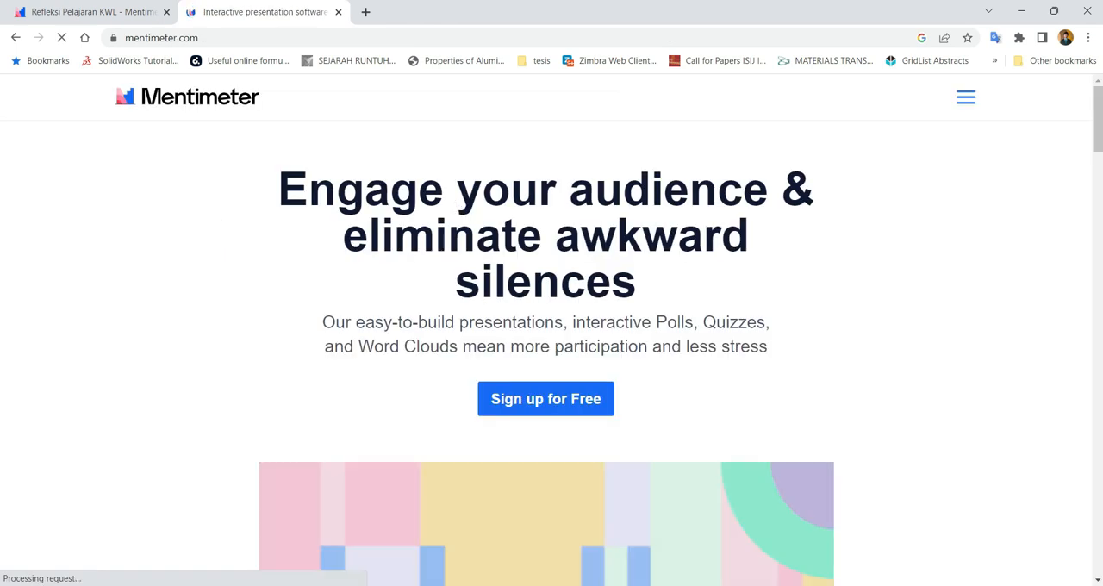
Examine the Mentimeter home page and the entries offered under Features, Solutions and Resources
{"action": "scroll", "coordinate": [510, 231], "scroll_direction": "down", "scroll_amount": 4}
{"action": "scroll", "coordinate": [510, 231], "scroll_direction": "up", "scroll_amount": 4}
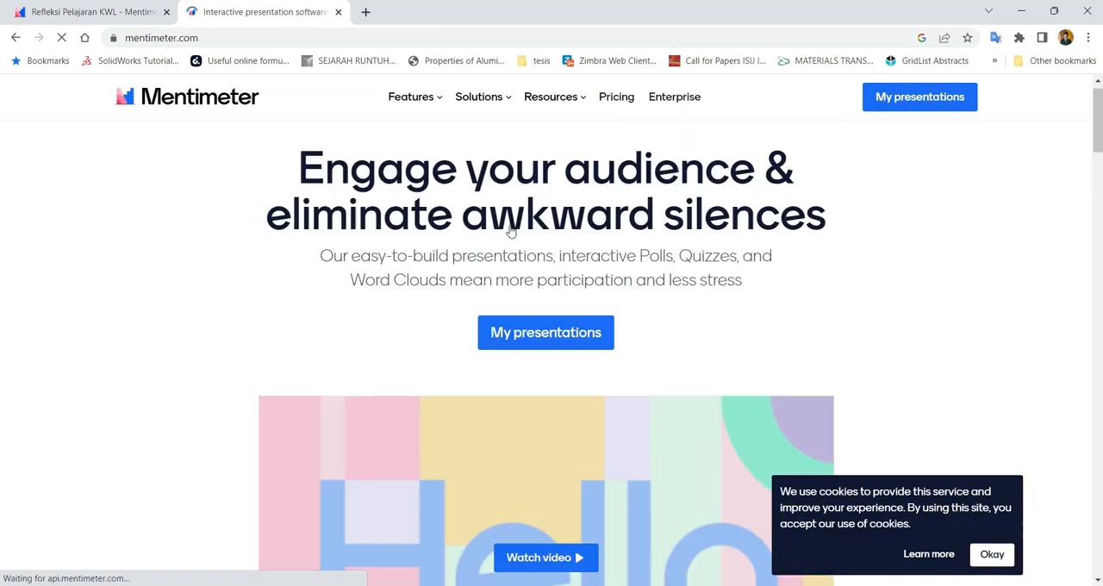
{"action": "scroll", "coordinate": [564, 207], "scroll_direction": "down", "scroll_amount": 10}
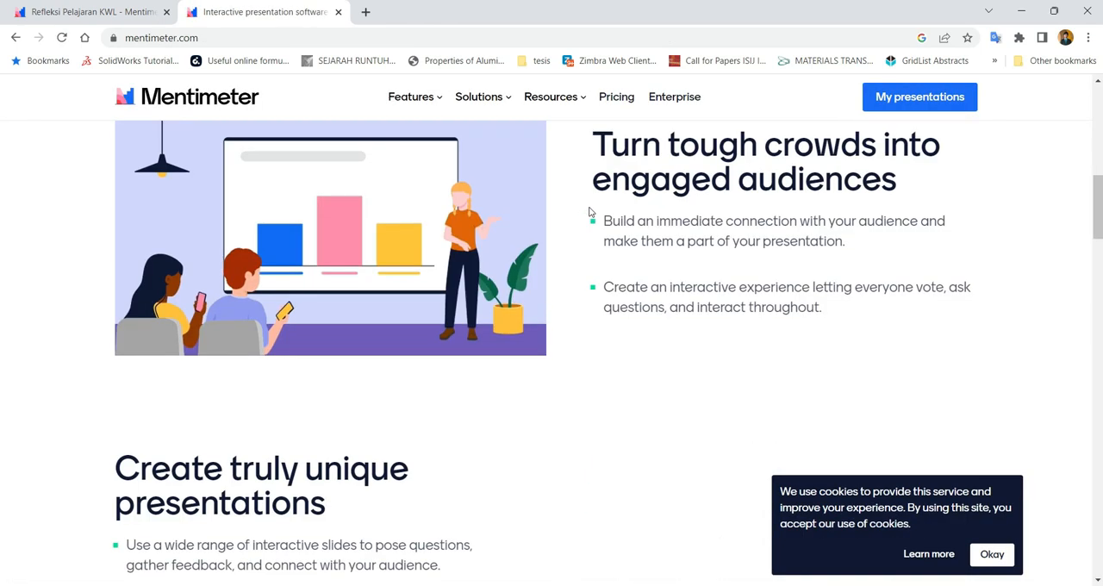
{"action": "scroll", "coordinate": [579, 204], "scroll_direction": "down", "scroll_amount": 8}
{"action": "scroll", "coordinate": [577, 200], "scroll_direction": "up", "scroll_amount": 10}
{"action": "scroll", "coordinate": [577, 200], "scroll_direction": "up", "scroll_amount": 8}
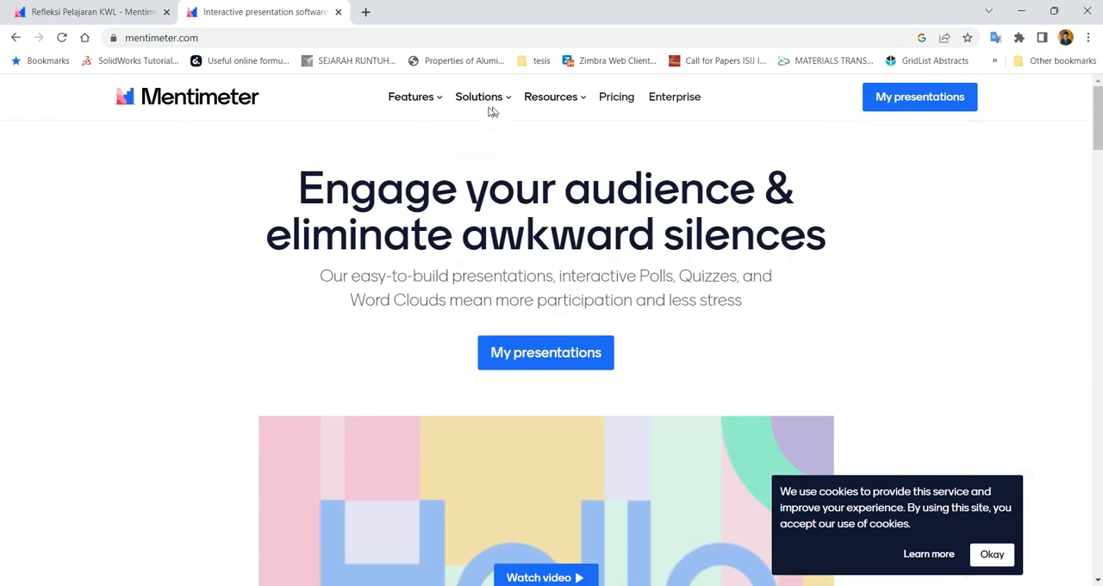
{"action": "mouse_move", "coordinate": [416, 101]}
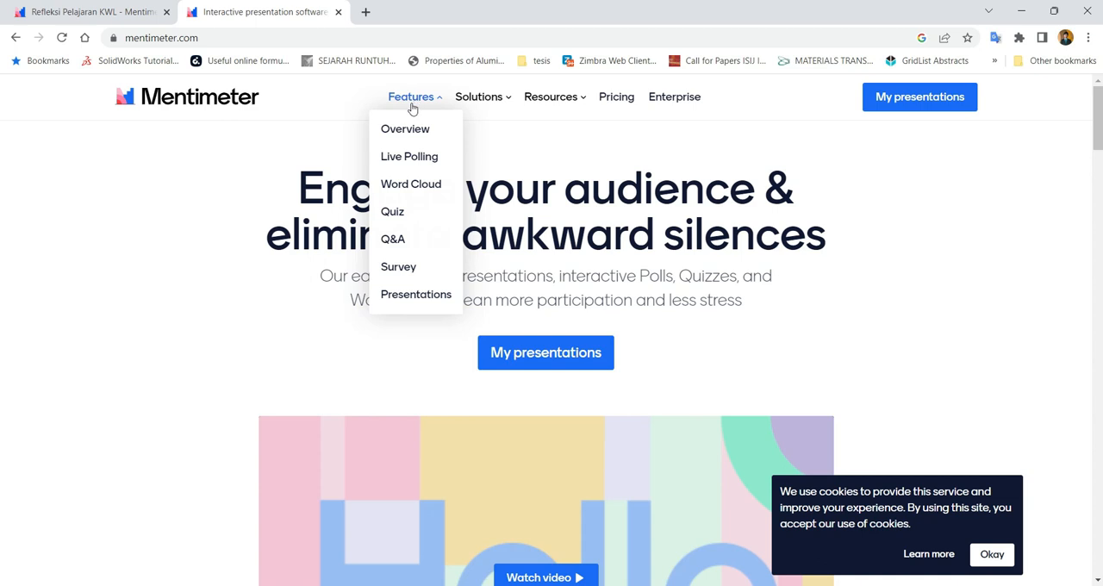
{"action": "mouse_move", "coordinate": [480, 104]}
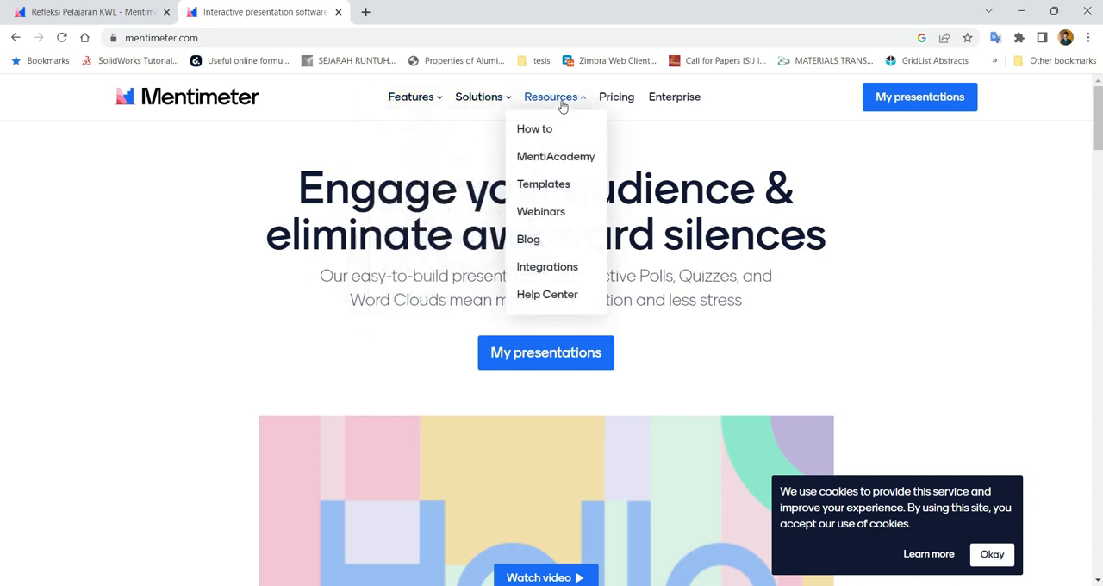
Copy the presentation's voting link from the preview's presenter screen, open it in the second browser tab and view the whole audience page
{"action": "left_click", "coordinate": [95, 8]}
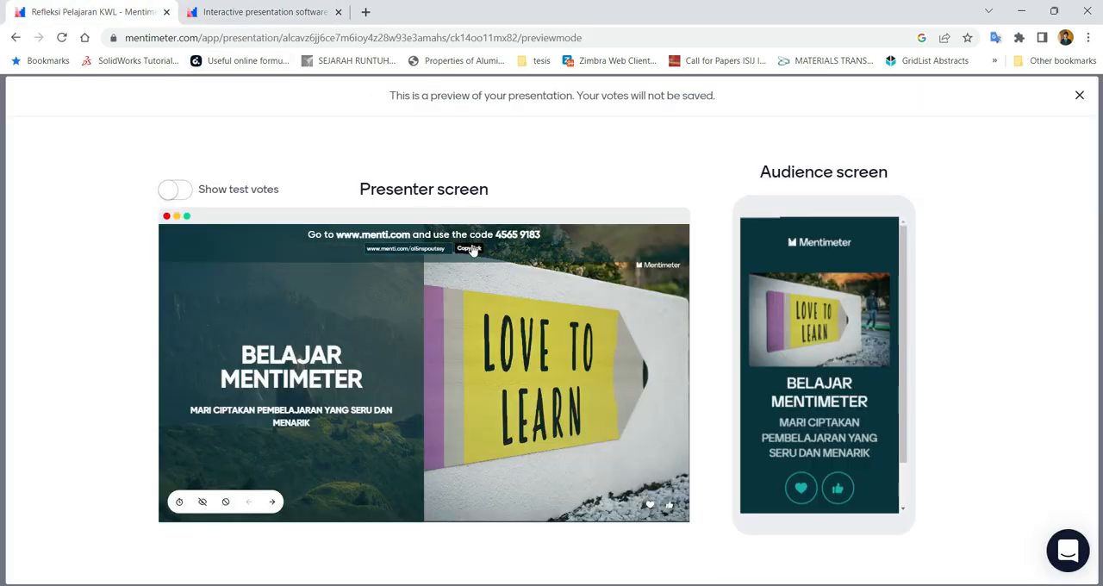
{"action": "left_click", "coordinate": [305, 12]}
{"action": "left_click", "coordinate": [302, 37]}
{"action": "type", "text": "https://www.menti.com/al5nspoutssy"}
{"action": "key", "text": "Return"}
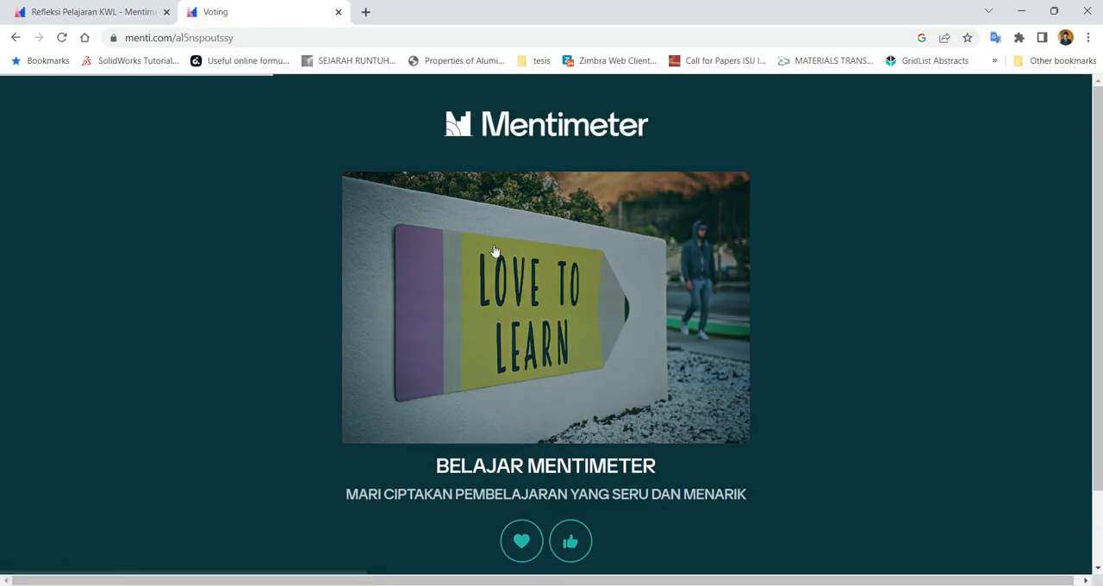
{"action": "scroll", "coordinate": [504, 256], "scroll_direction": "down", "scroll_amount": 1}
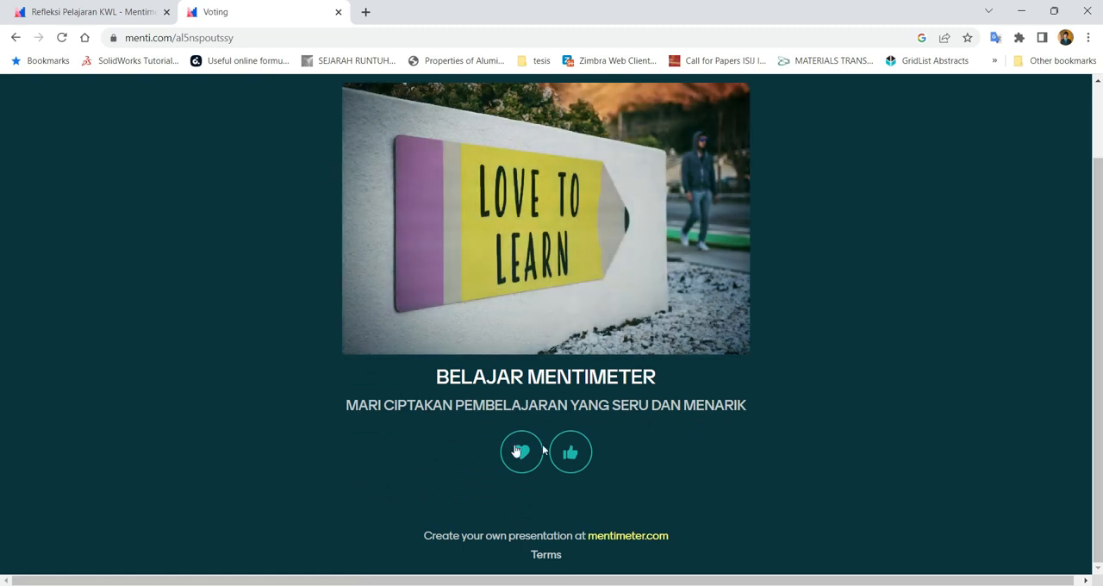
Return to the presentation preview and send heart reactions to the BELAJAR MENTIMETER slide from the audience screen
{"action": "left_click", "coordinate": [92, 11]}
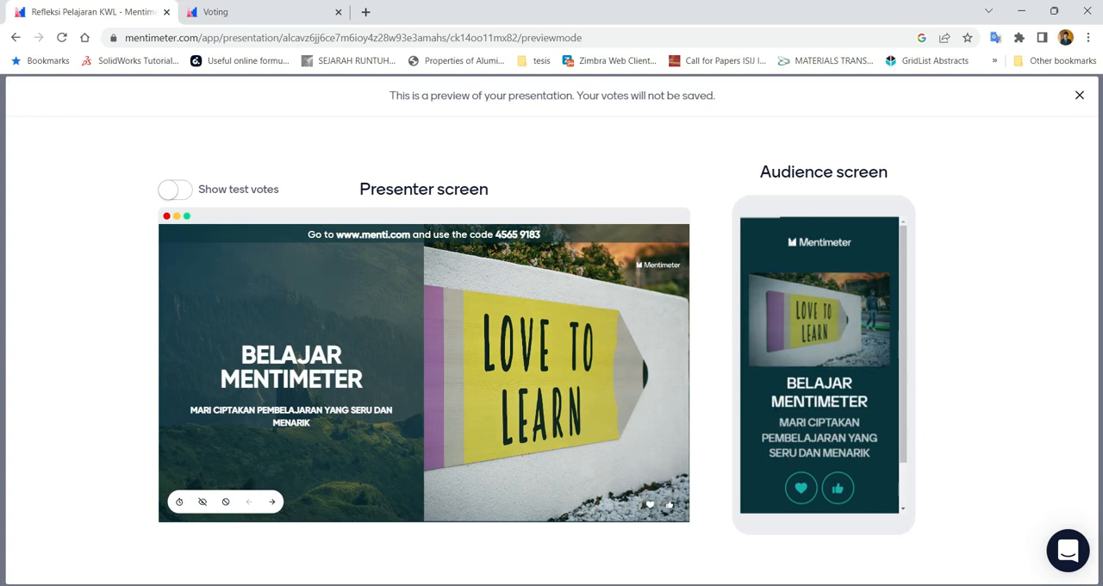
{"action": "left_click", "coordinate": [808, 489]}
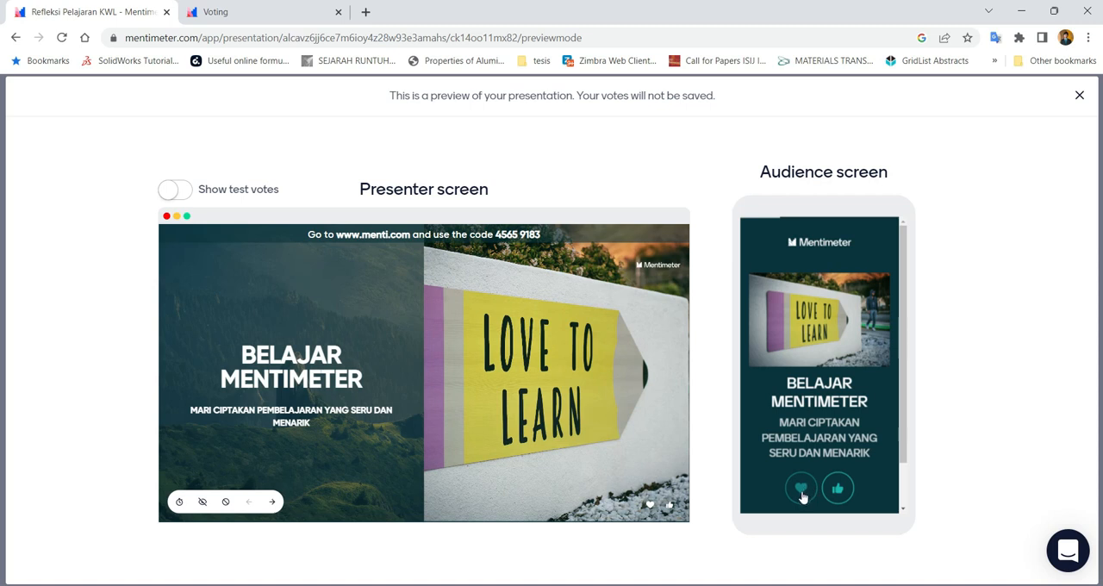
{"action": "left_click", "coordinate": [801, 491]}
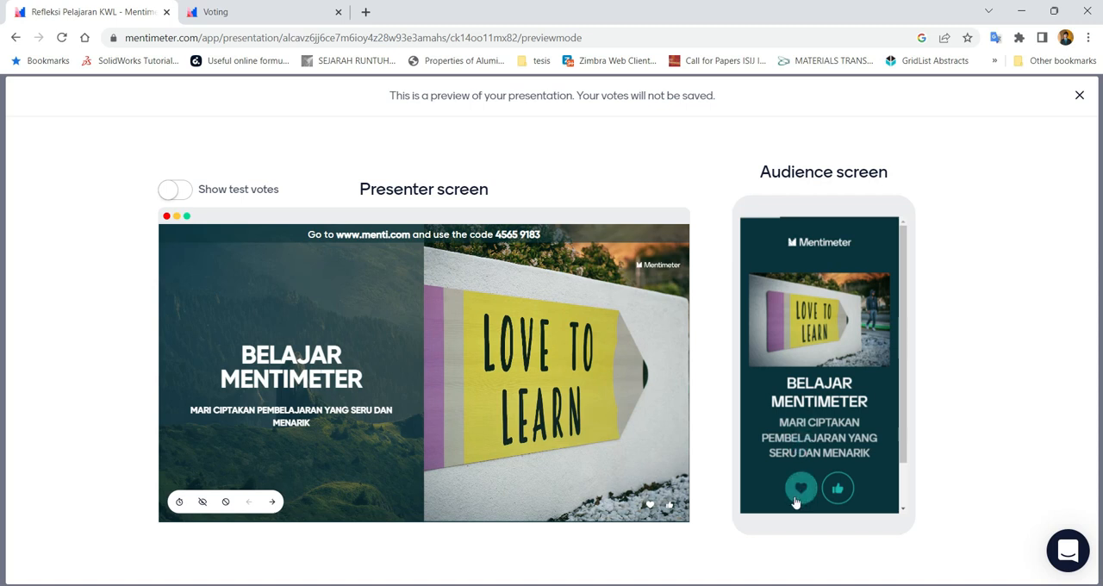
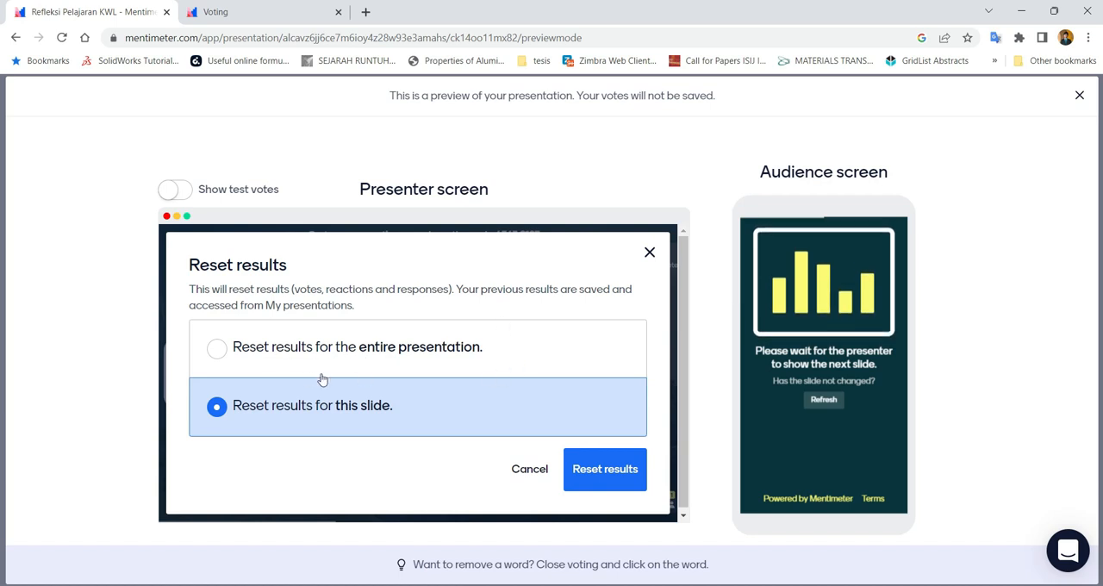
Reset the results for this Word Cloud slide only and submit SERU three times and MEMBINGUNGKAN once from the audience screen
{"action": "left_click", "coordinate": [642, 480]}
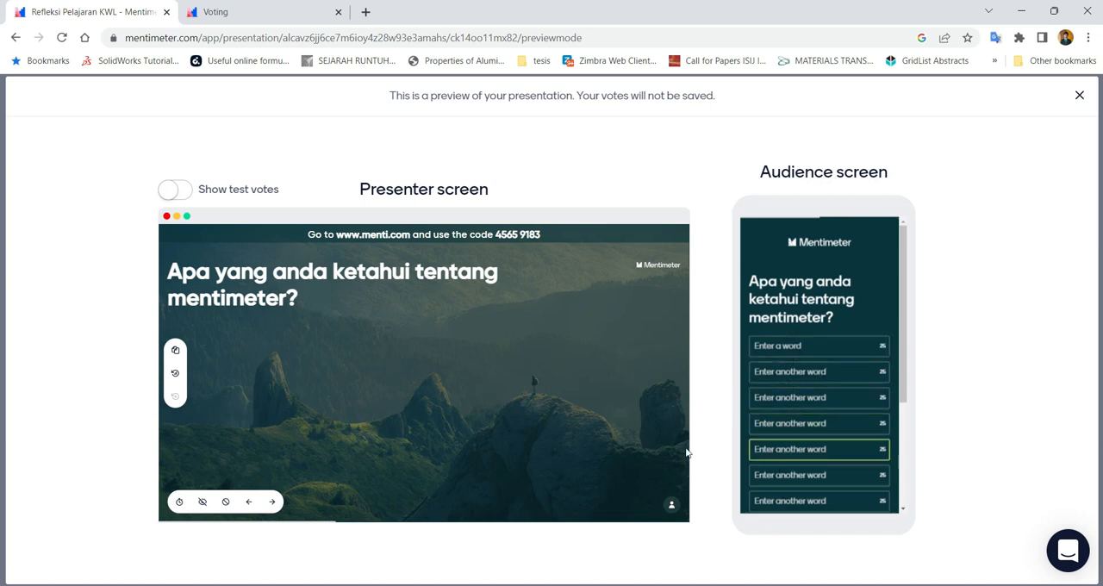
{"action": "left_click", "coordinate": [829, 350]}
{"action": "type", "text": "SERU"}
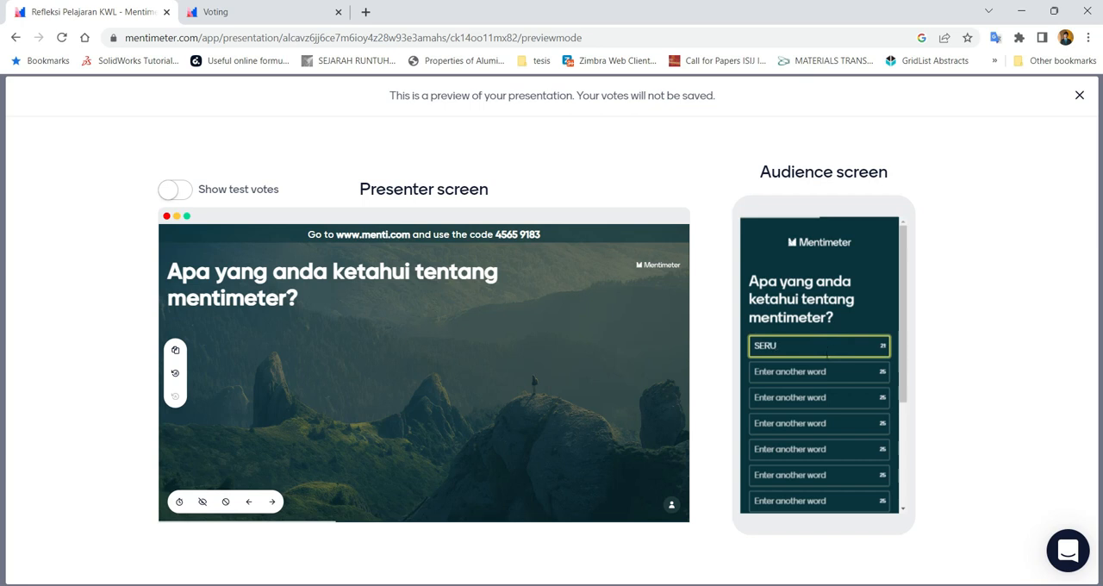
{"action": "left_click", "coordinate": [814, 373]}
{"action": "type", "text": "SERU"}
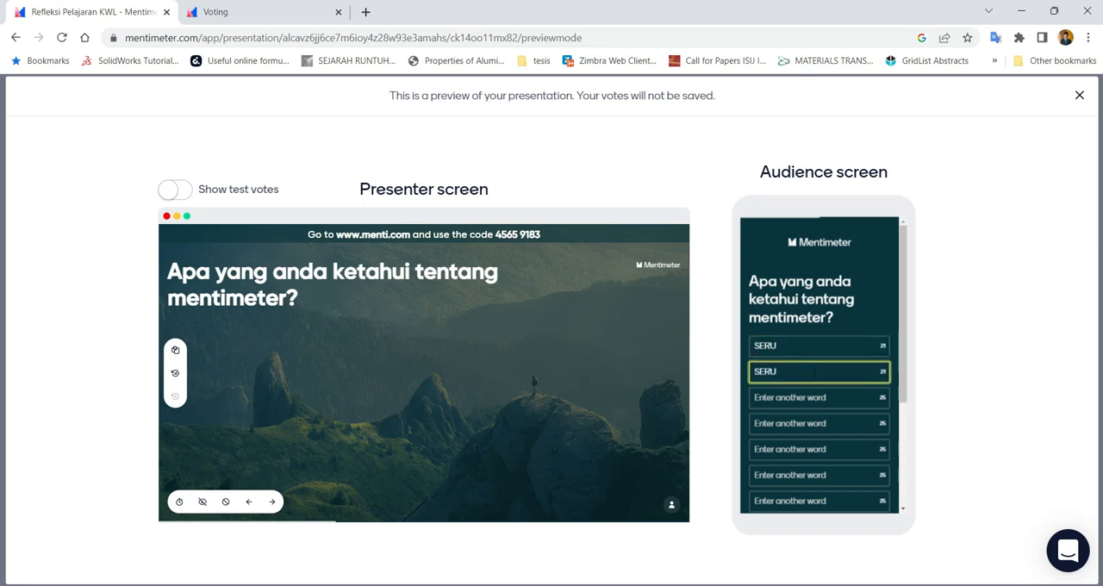
{"action": "left_click", "coordinate": [794, 403]}
{"action": "type", "text": "SERU"}
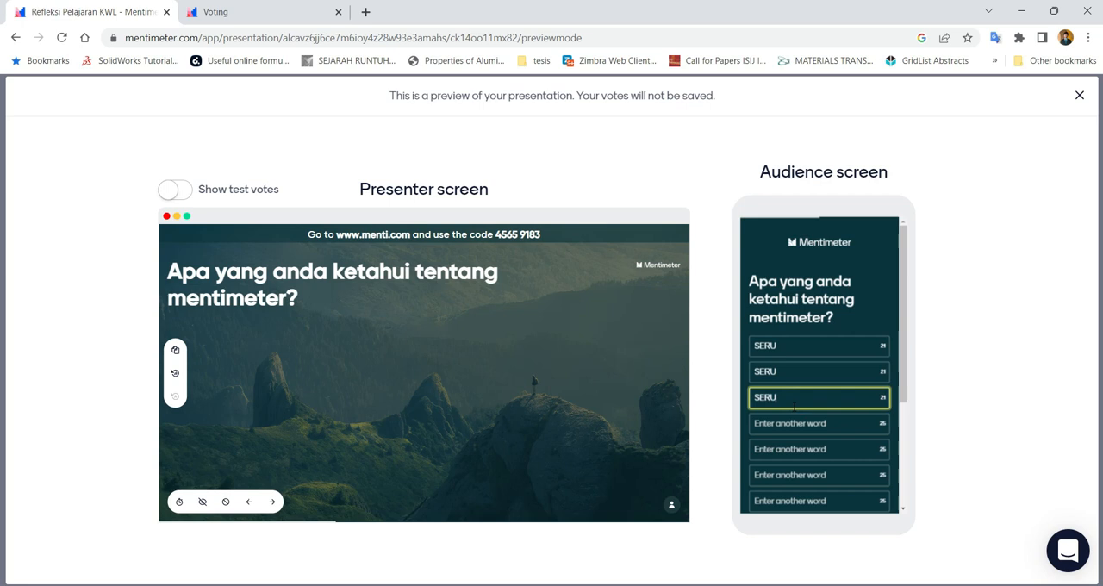
{"action": "left_click", "coordinate": [792, 423]}
{"action": "type", "text": "MEMBINGUNGKAN"}
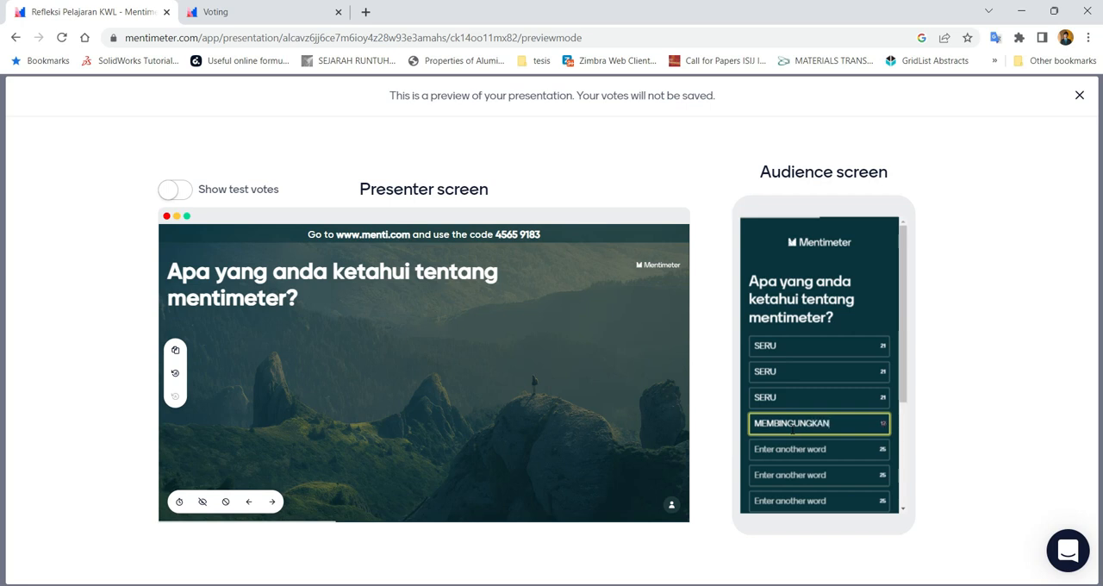
{"action": "scroll", "coordinate": [790, 432], "scroll_direction": "down", "scroll_amount": 3}
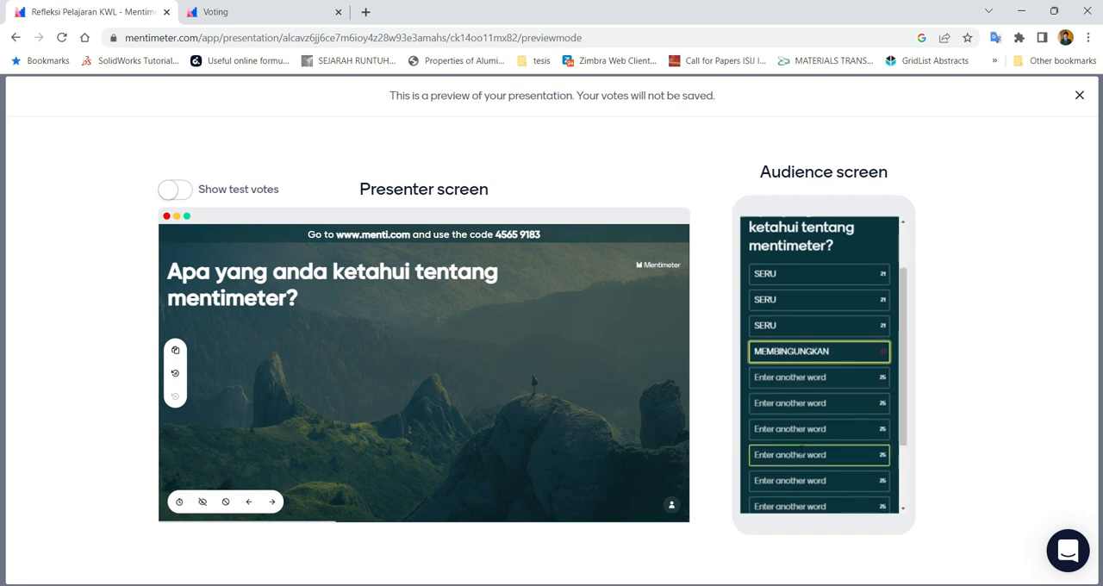
{"action": "left_click", "coordinate": [794, 444]}
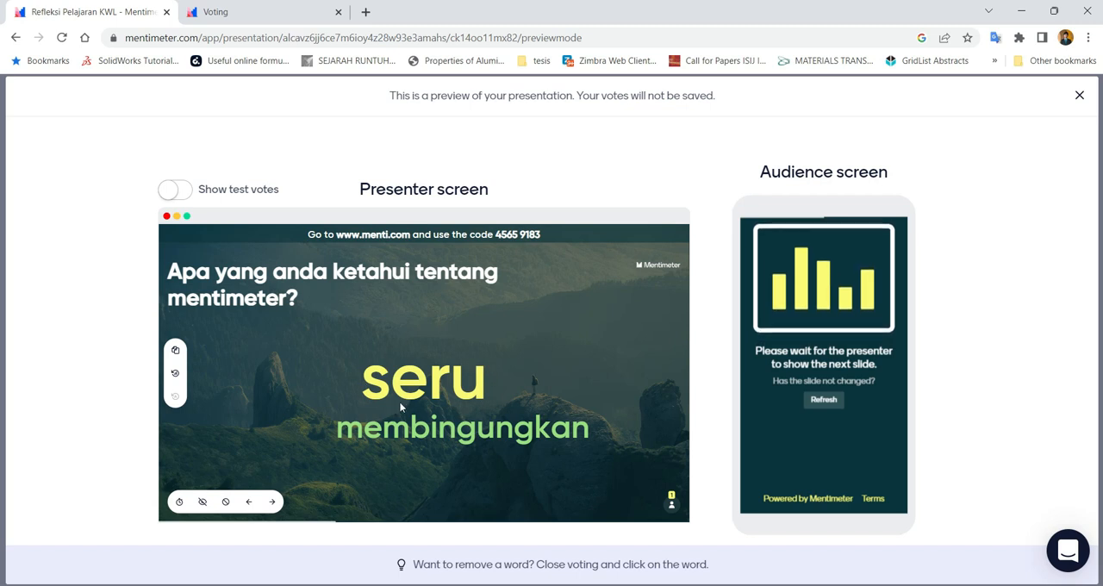
Advance the presenter screen to the Open Ended slide and submit the answer CARA MEMBUAT from the audience screen
{"action": "left_click", "coordinate": [271, 504]}
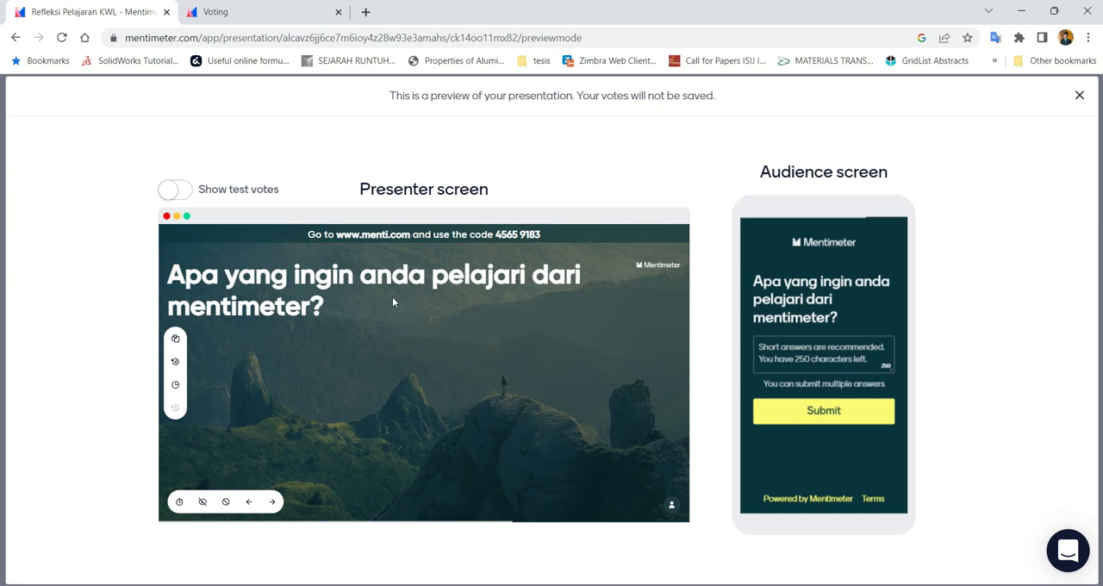
{"action": "left_click", "coordinate": [758, 365]}
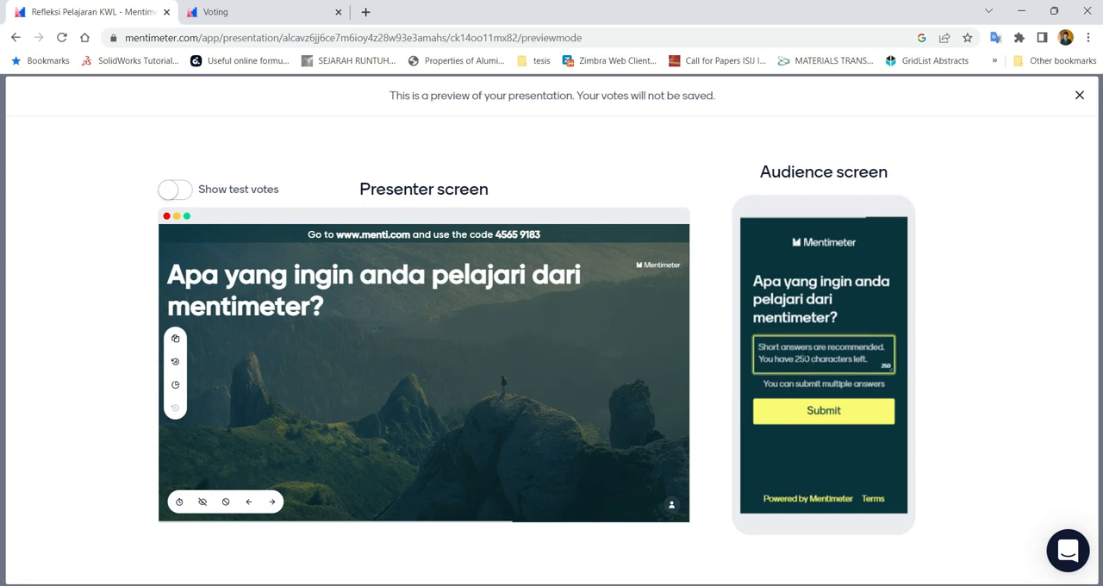
{"action": "type", "text": "CARA MEMBUAT"}
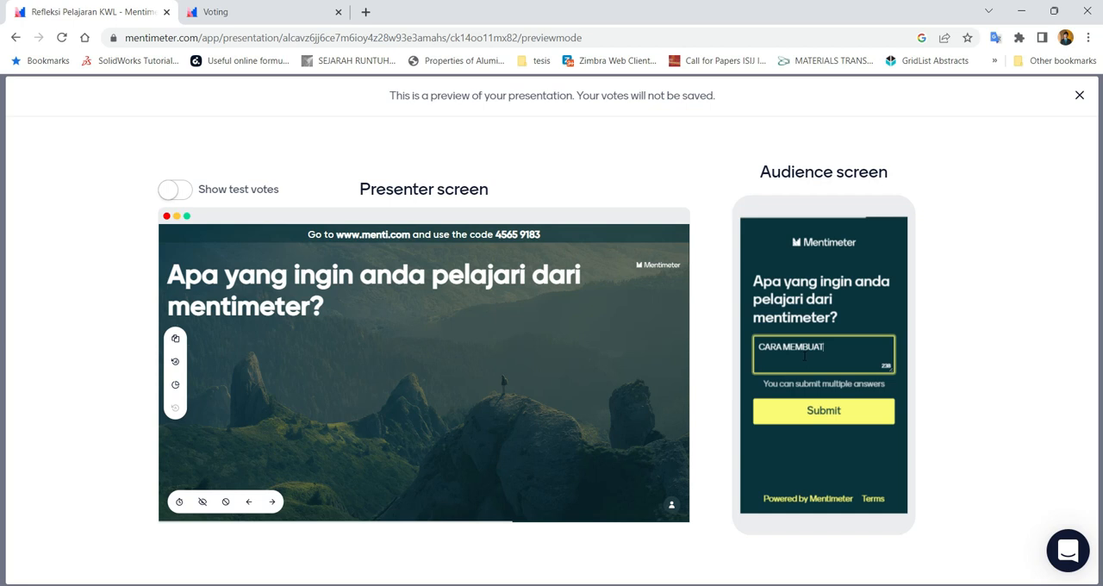
{"action": "left_click", "coordinate": [814, 413]}
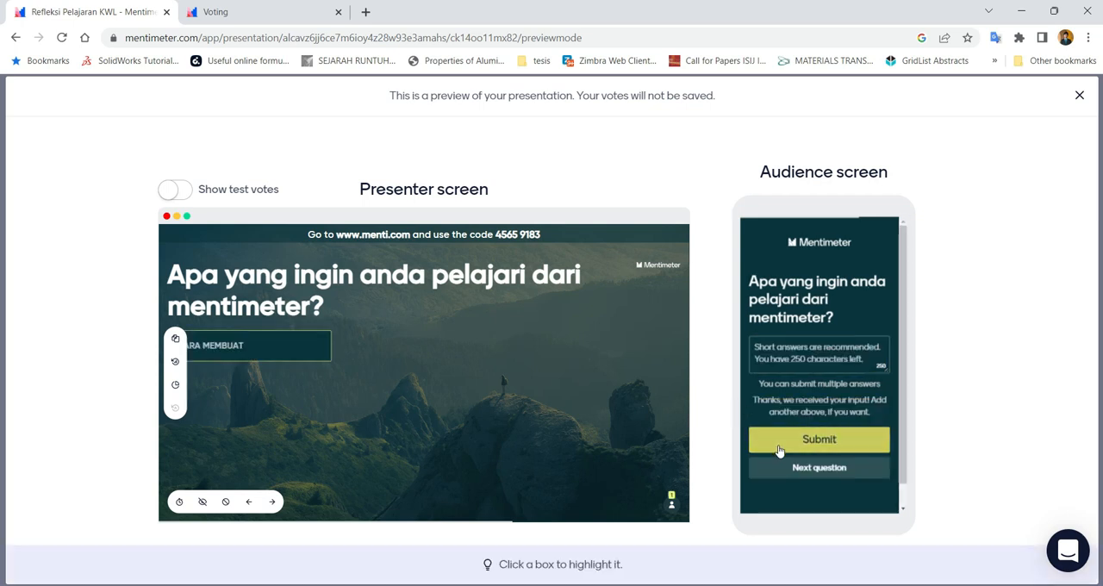
Submit two more audience answers to the Open Ended question: BAGAIMANA MENAMPILKAN VIDEO and BAGAIMANA CARA SIGN IN
{"action": "left_click", "coordinate": [767, 349]}
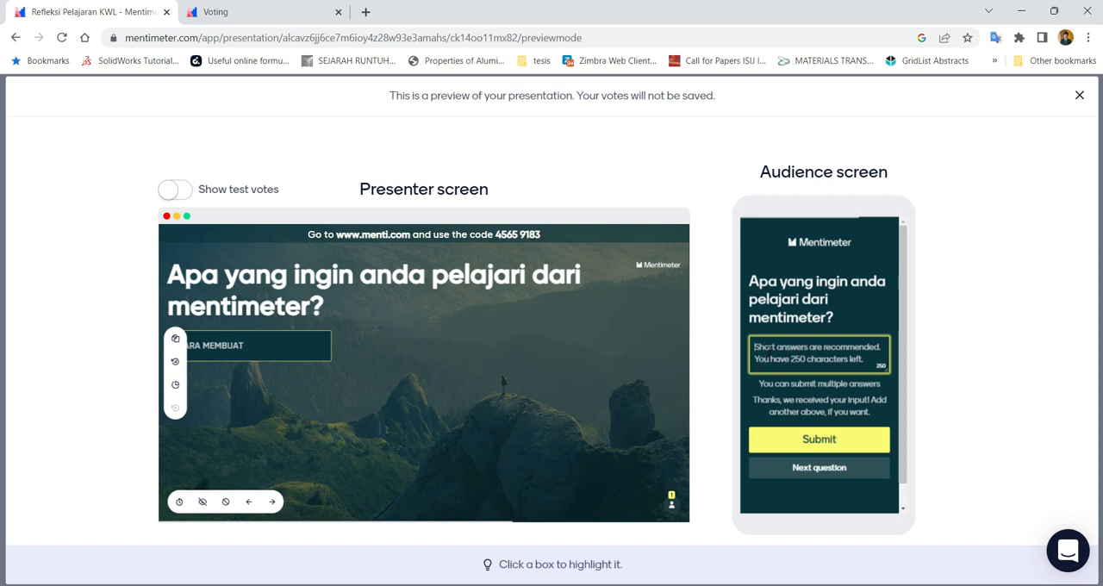
{"action": "type", "text": "BAGAIMANA MENAMPILKA"}
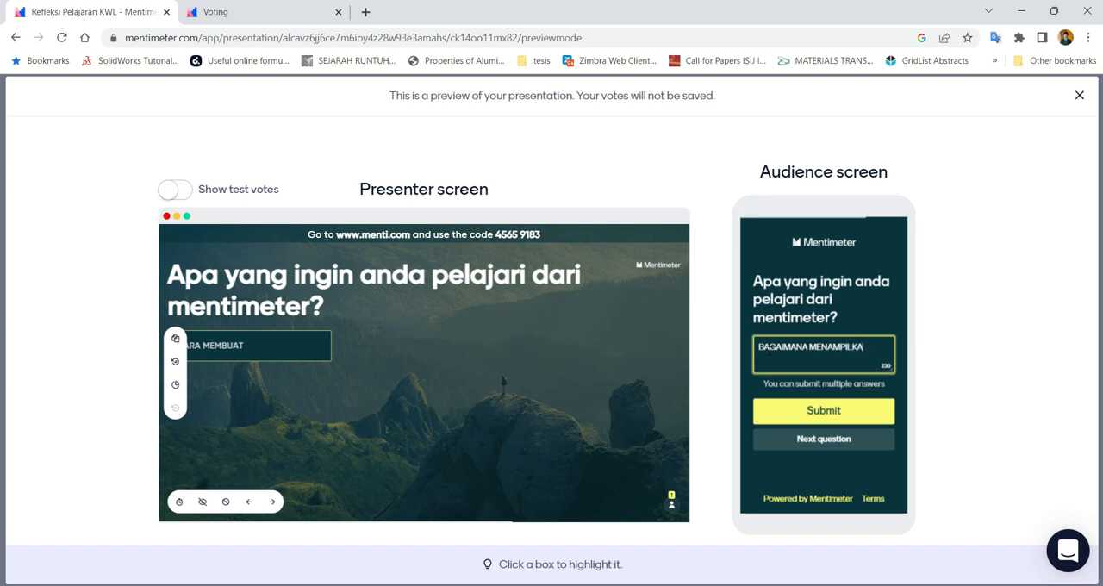
{"action": "type", "text": "N VIDEO"}
{"action": "left_click", "coordinate": [824, 410]}
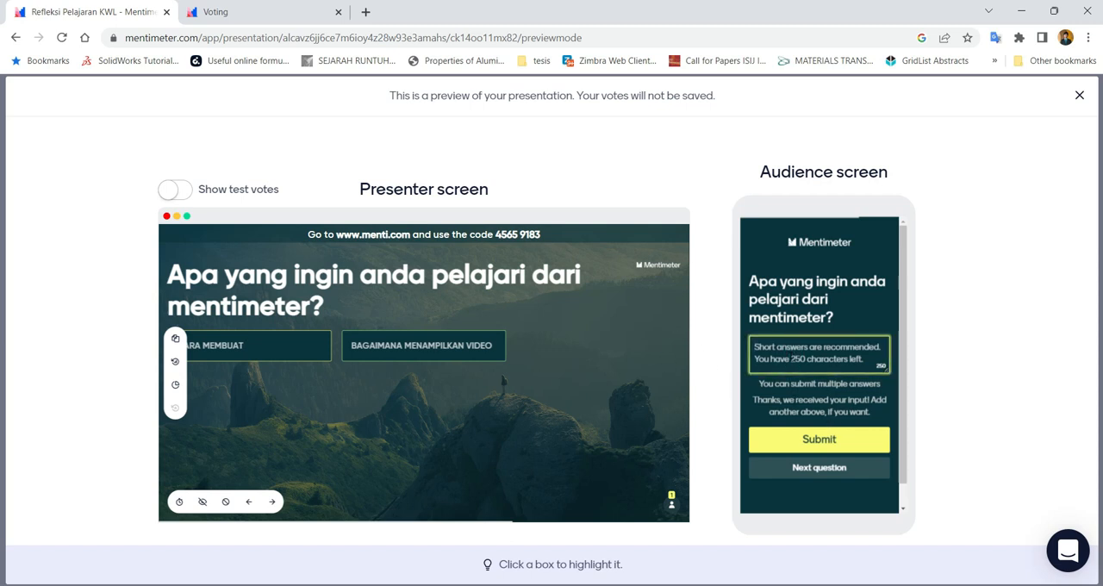
{"action": "left_click", "coordinate": [790, 356]}
{"action": "type", "text": "BAGAI"}
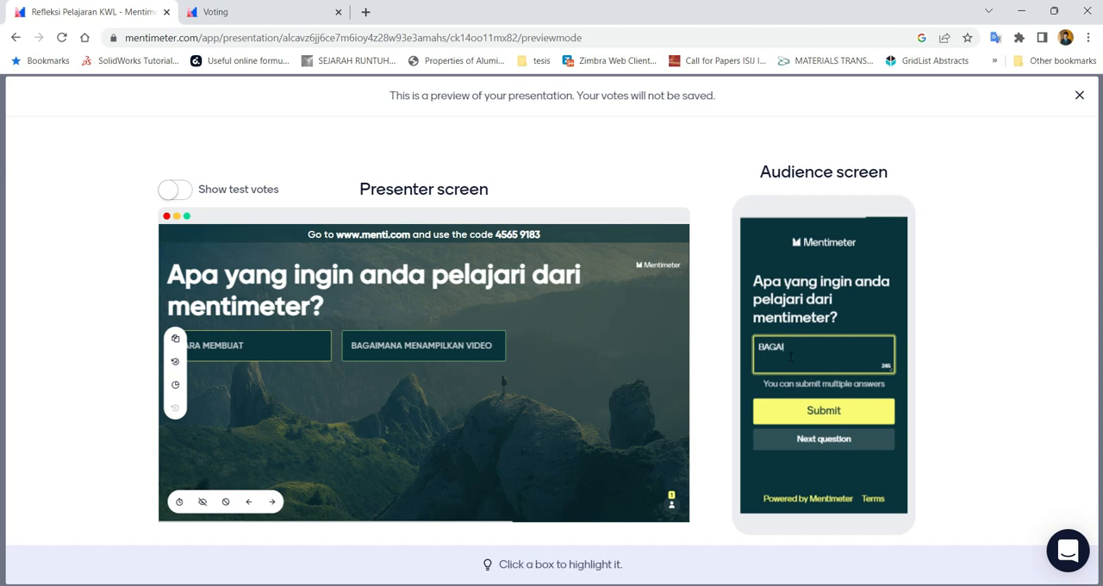
{"action": "type", "text": "MANA CARA SIGN IN"}
{"action": "left_click", "coordinate": [797, 413]}
{"action": "left_click", "coordinate": [763, 359]}
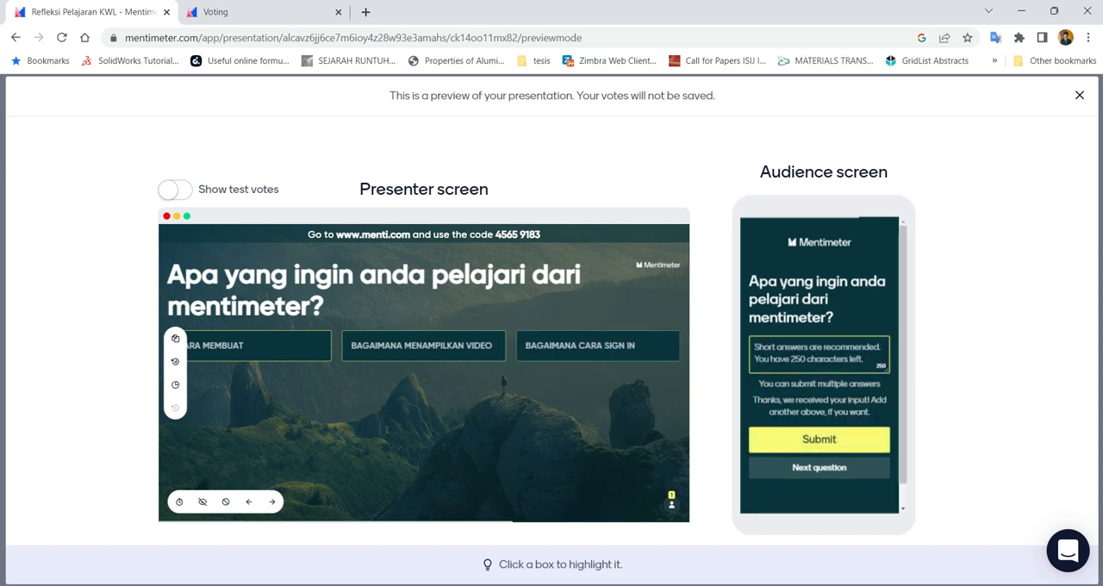
{"action": "left_click", "coordinate": [438, 380]}
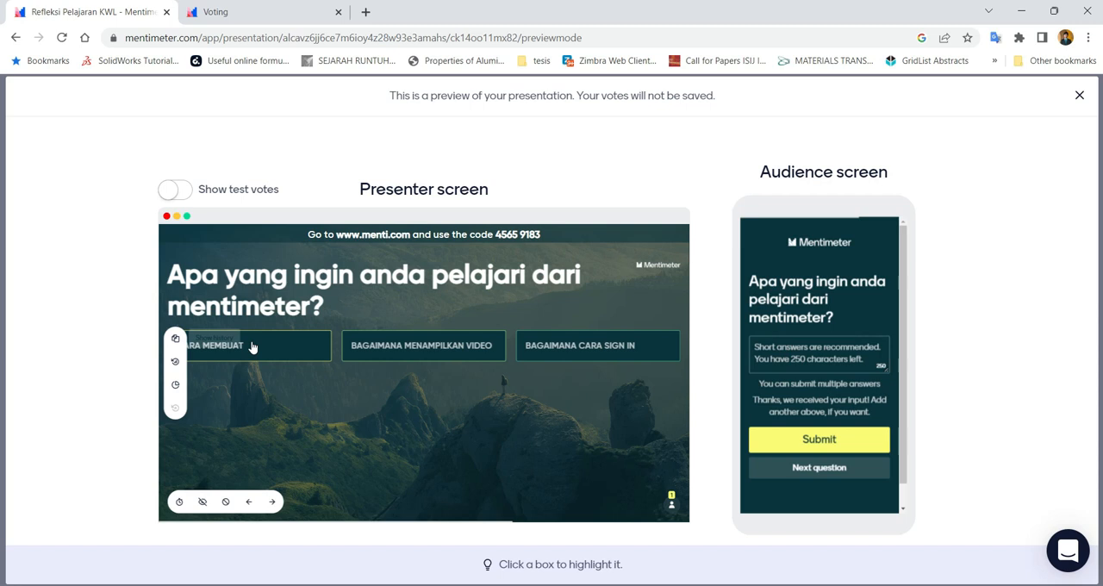
Finish the audience's Open Ended question, advance to the Q&A slide and check the presenter's list of questions
{"action": "left_click", "coordinate": [811, 470]}
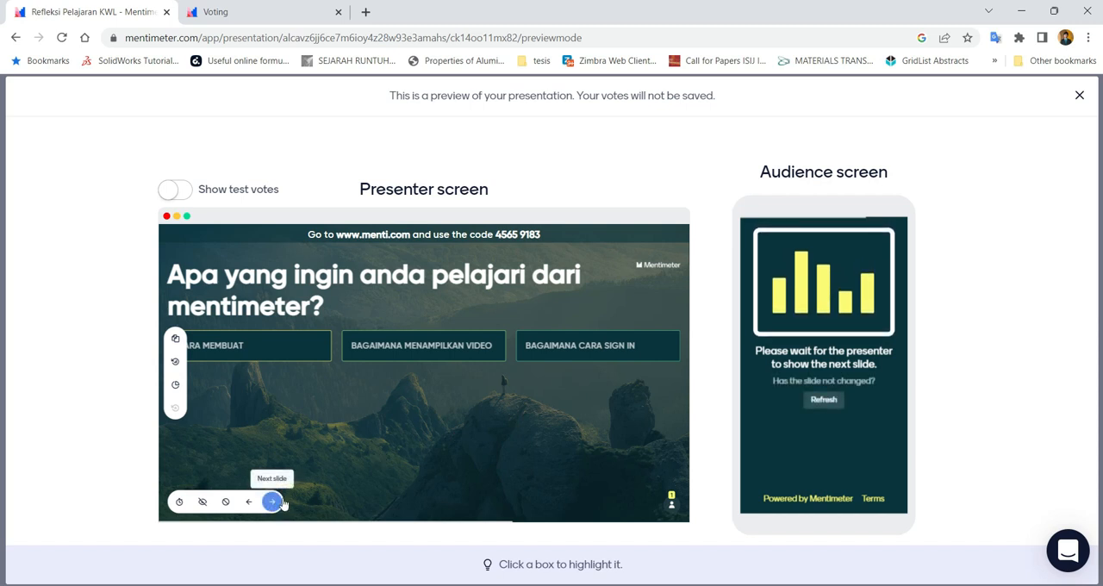
{"action": "left_click", "coordinate": [272, 502]}
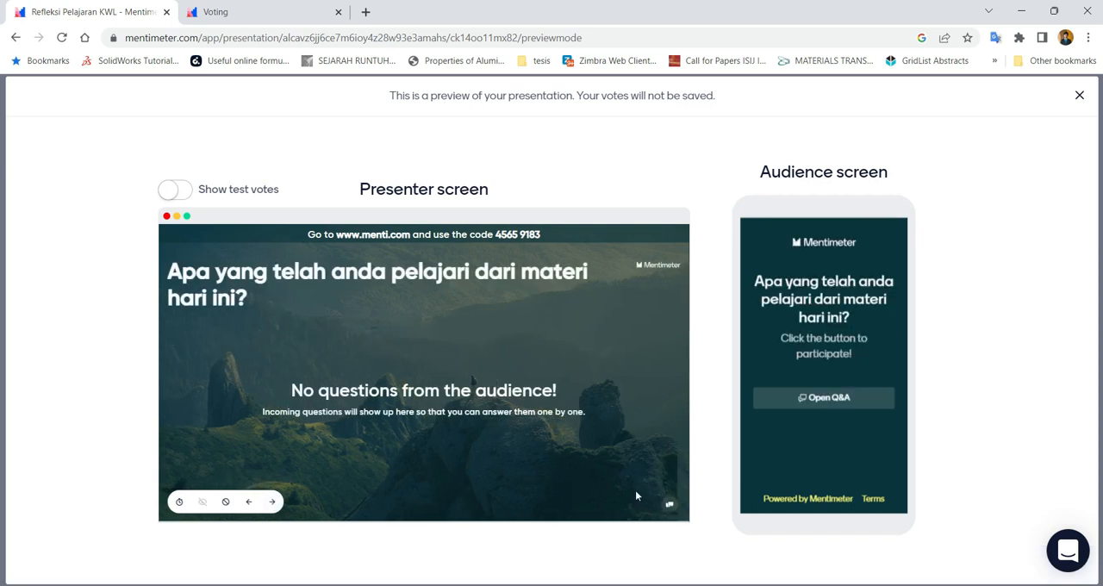
{"action": "left_click", "coordinate": [665, 504]}
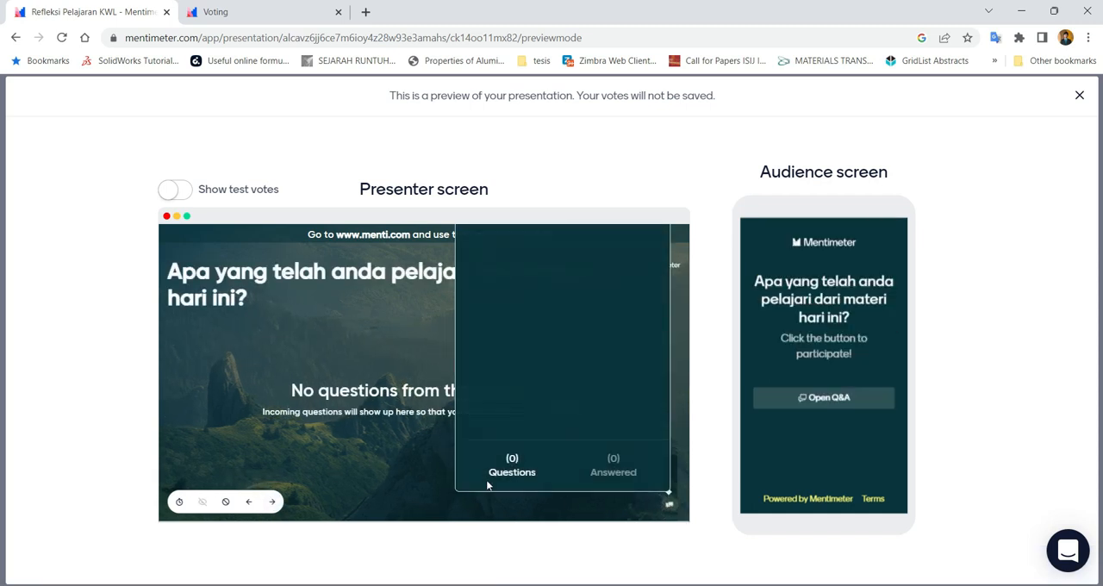
{"action": "left_click", "coordinate": [375, 474]}
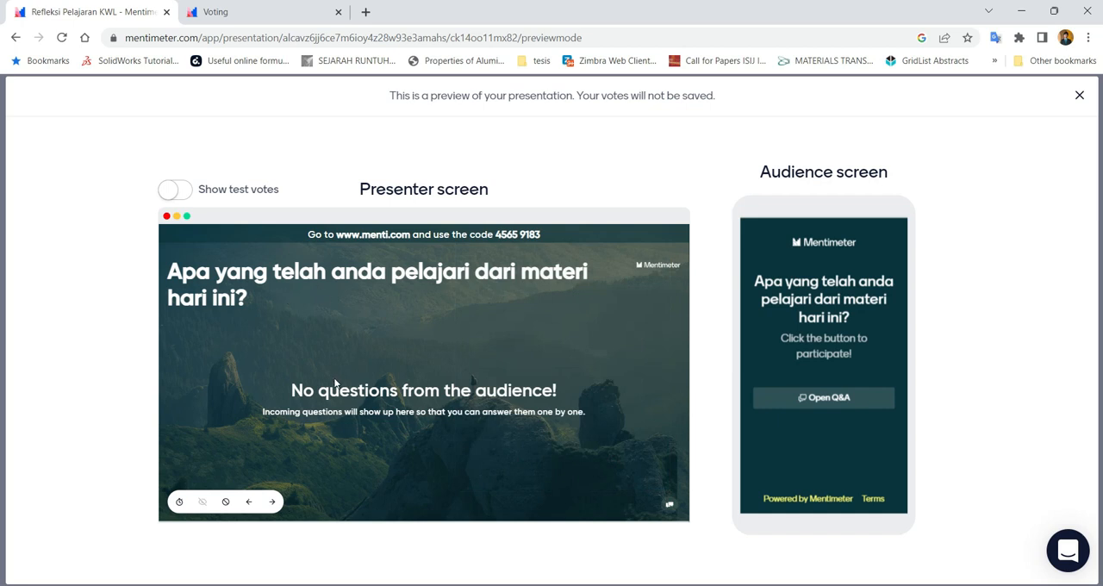
Open the Q&A on the audience screen and submit TERNYATA MENTIMETER ITU MUDAH as a new question
{"action": "left_click", "coordinate": [821, 401]}
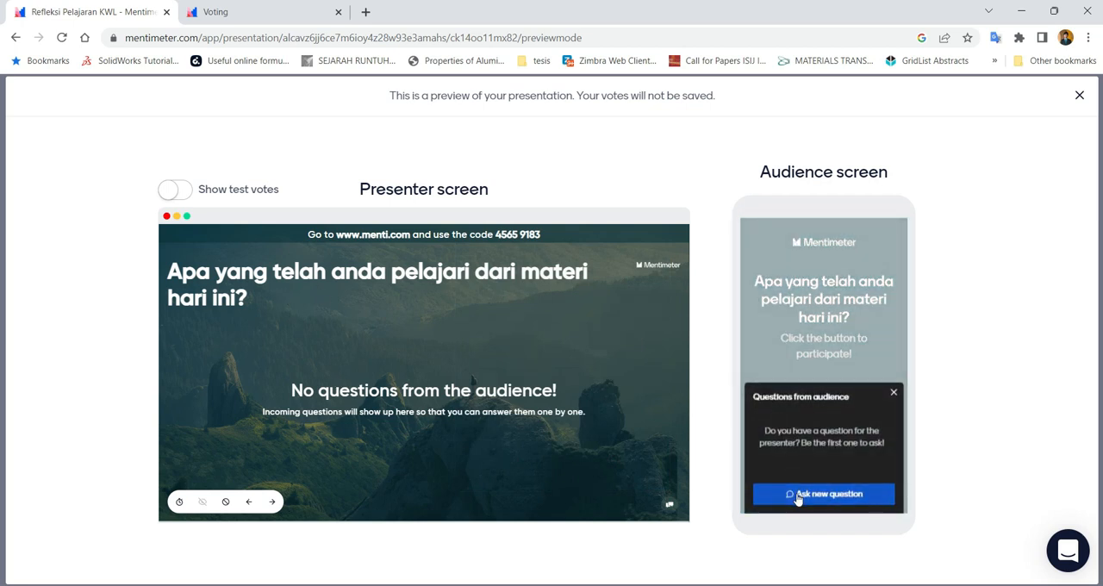
{"action": "left_click", "coordinate": [798, 498]}
{"action": "left_click", "coordinate": [785, 455]}
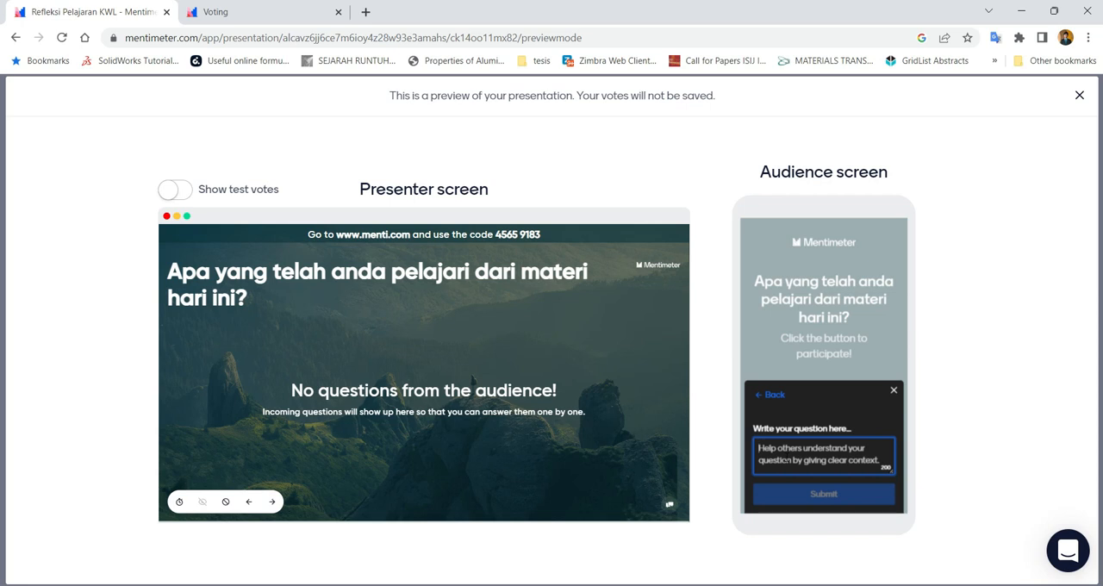
{"action": "type", "text": "APA Y"}
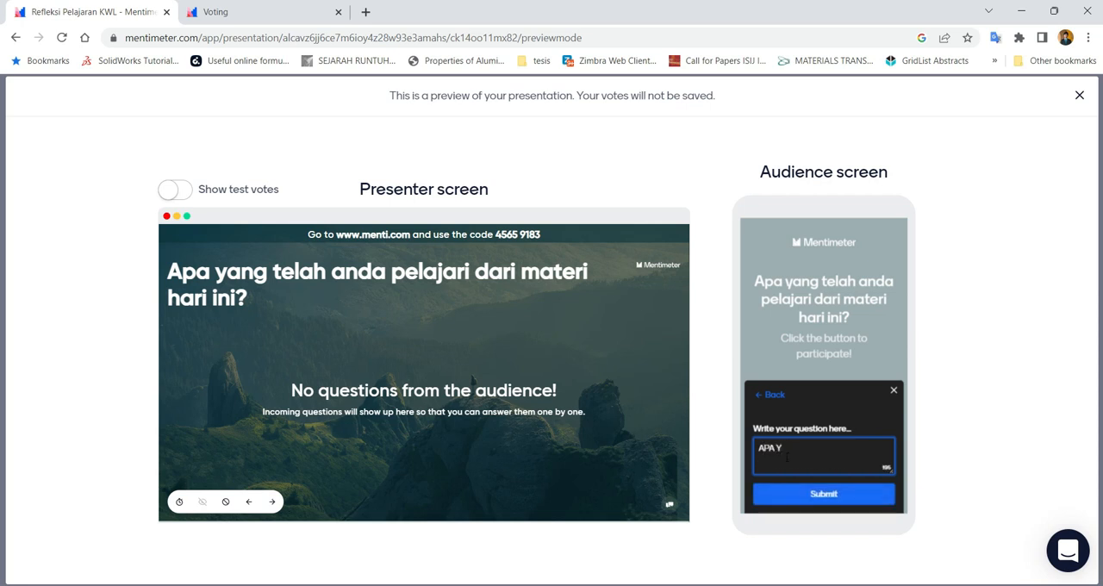
{"action": "key", "text": "BackSpace"}
{"action": "key", "text": "BackSpace"}
{"action": "key", "text": "BackSpace"}
{"action": "key", "text": "BackSpace"}
{"action": "key", "text": "BackSpace"}
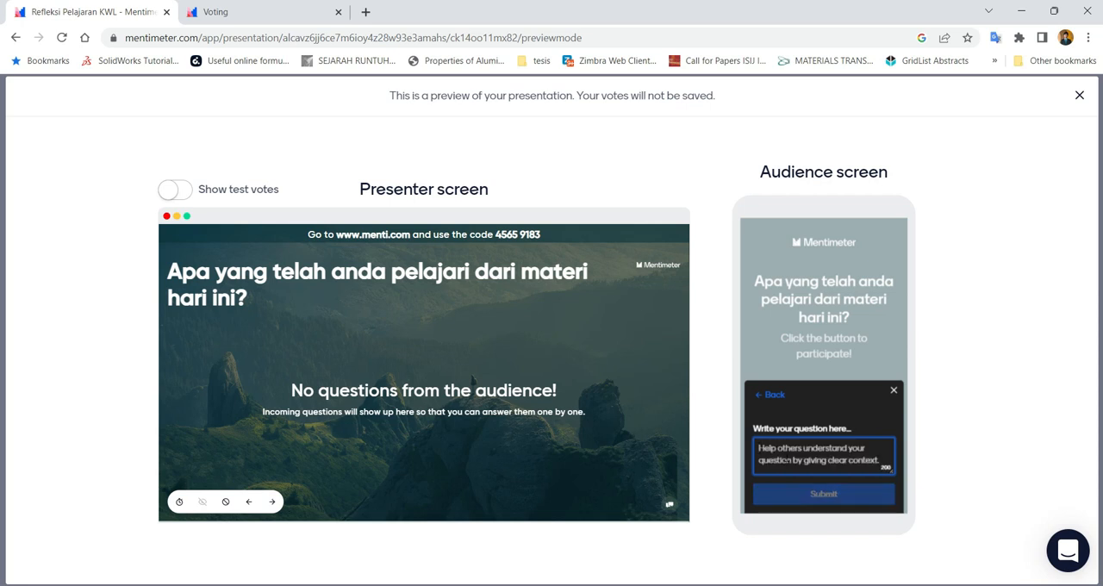
{"action": "type", "text": "TERNYATA"}
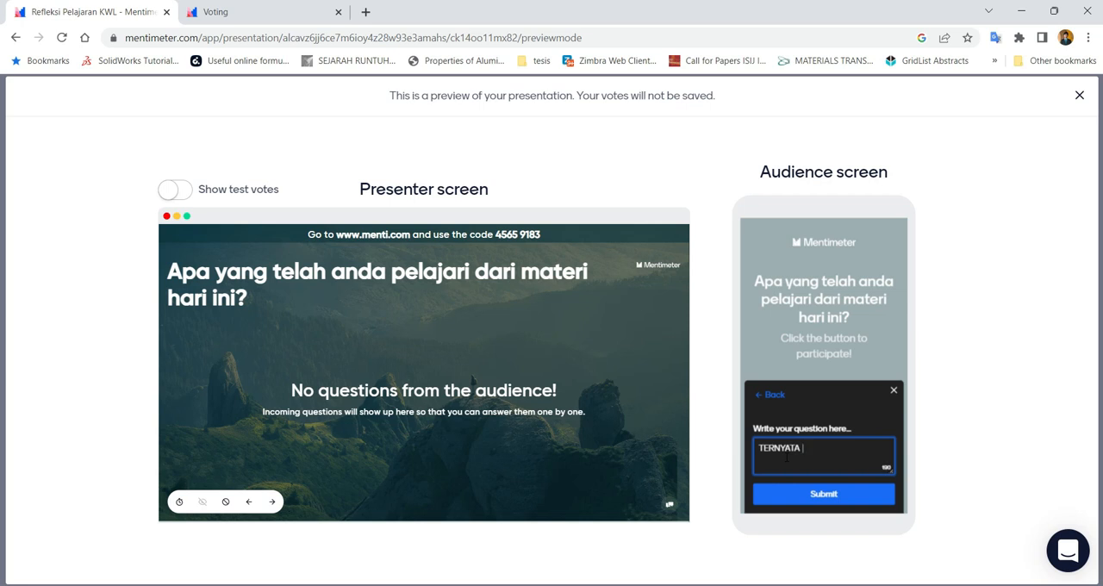
{"action": "type", "text": "MENTIMETER ITU MUDA"}
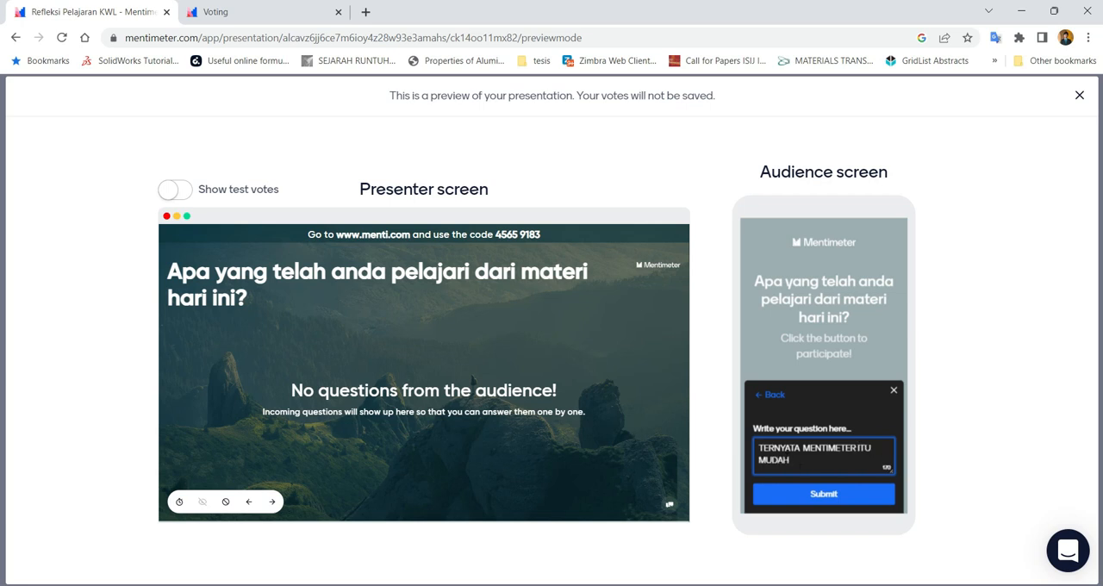
{"action": "type", "text": "H"}
{"action": "left_click", "coordinate": [807, 491]}
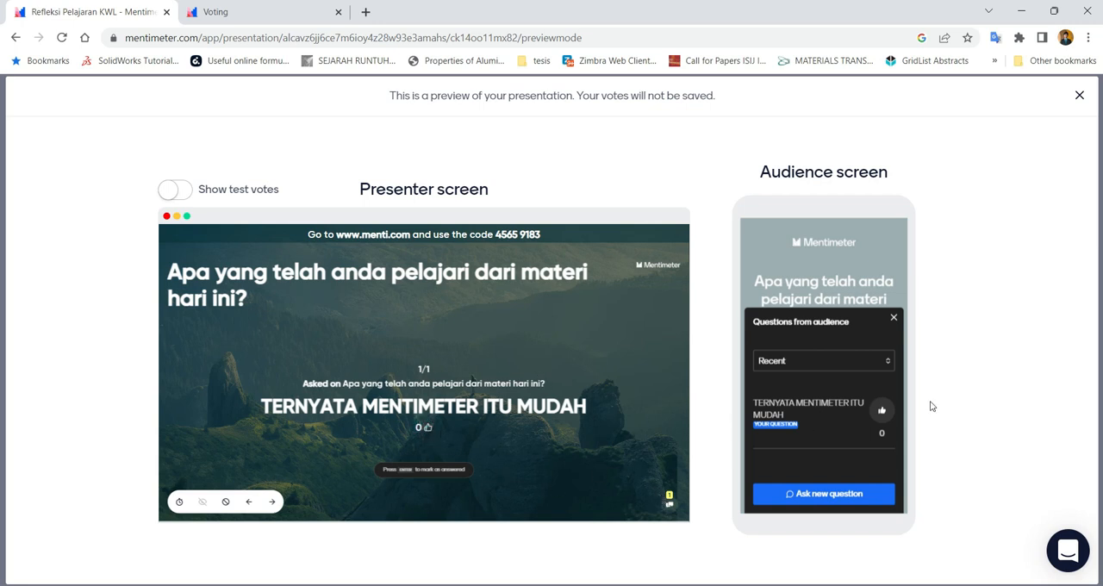
Like the submitted question, look at the new question form and close the audience's Q&A panel
{"action": "left_click", "coordinate": [884, 415]}
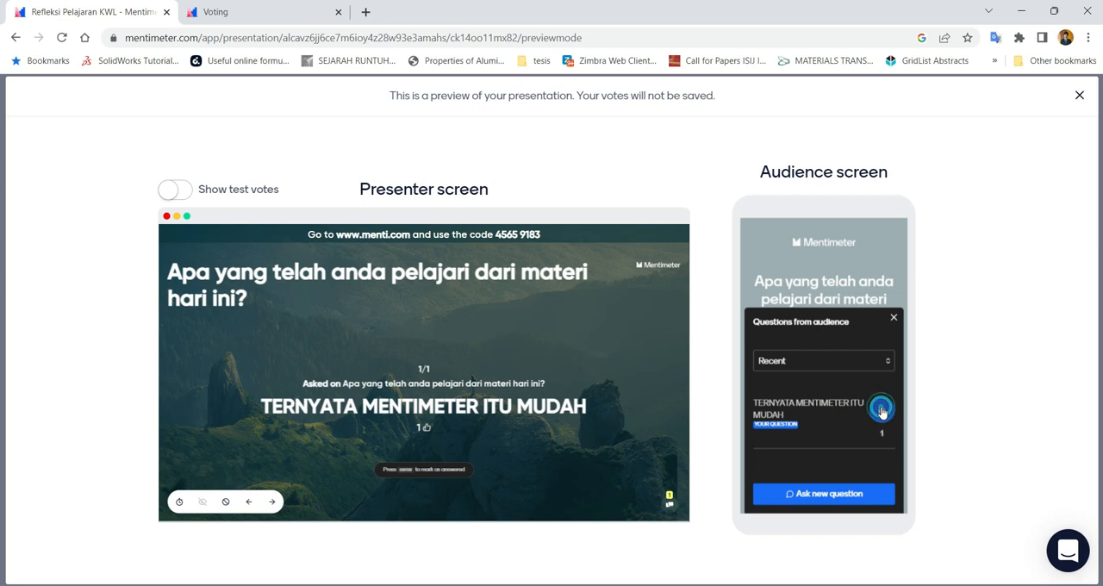
{"action": "left_click", "coordinate": [847, 501]}
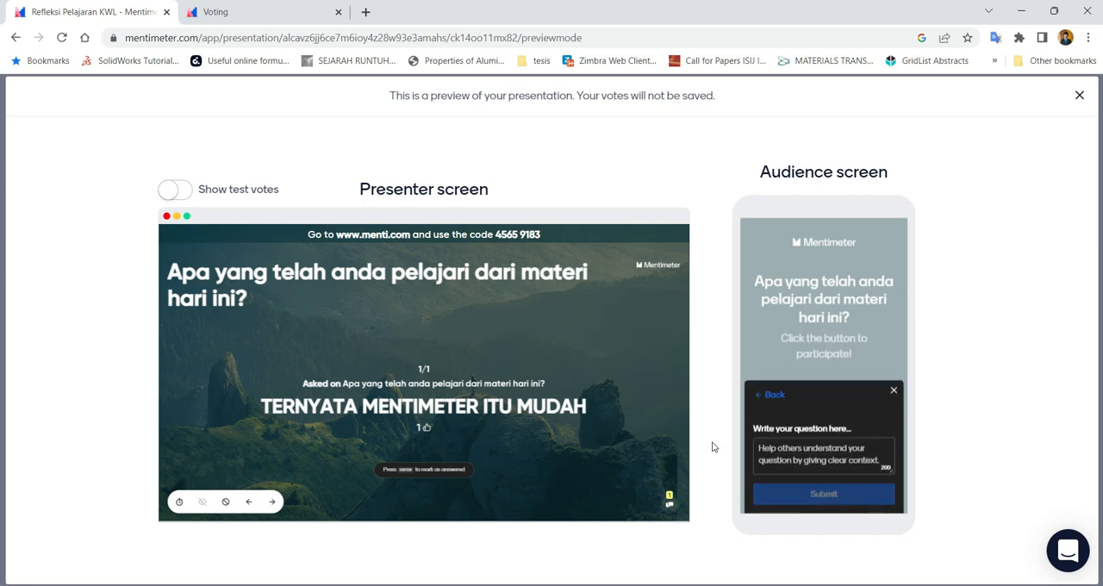
{"action": "left_click", "coordinate": [771, 396]}
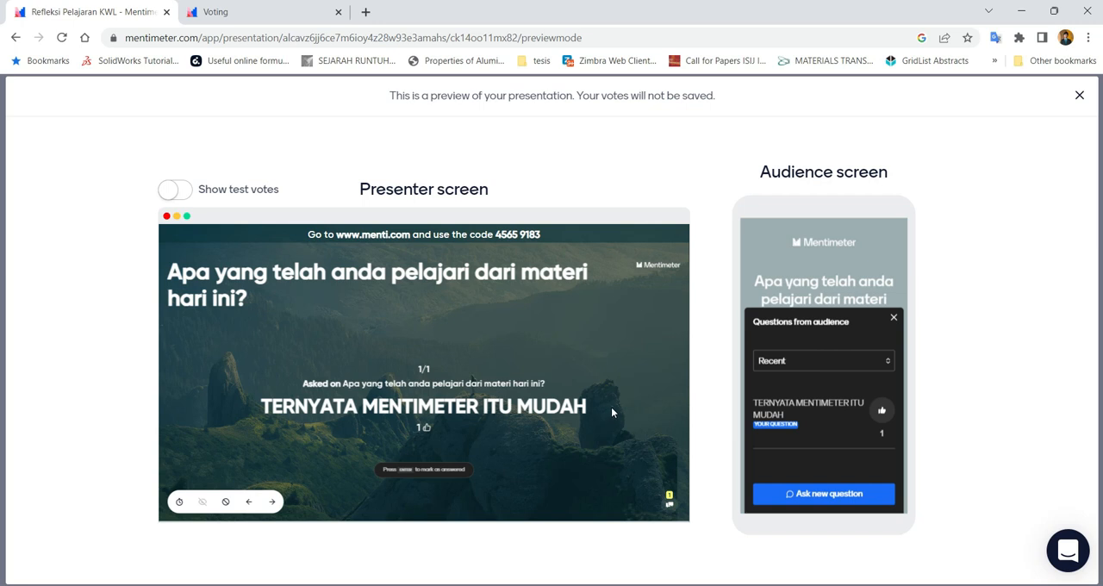
{"action": "left_click", "coordinate": [893, 318]}
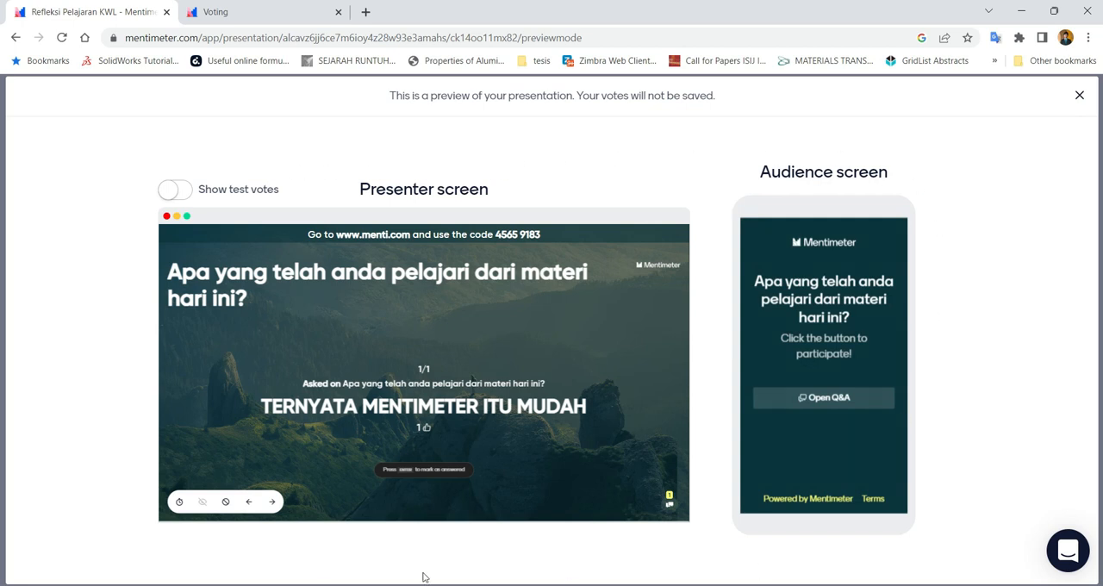
Leave the preview for the slide editor and inspect the joining instructions above the Q&A slide
{"action": "left_click", "coordinate": [1081, 98]}
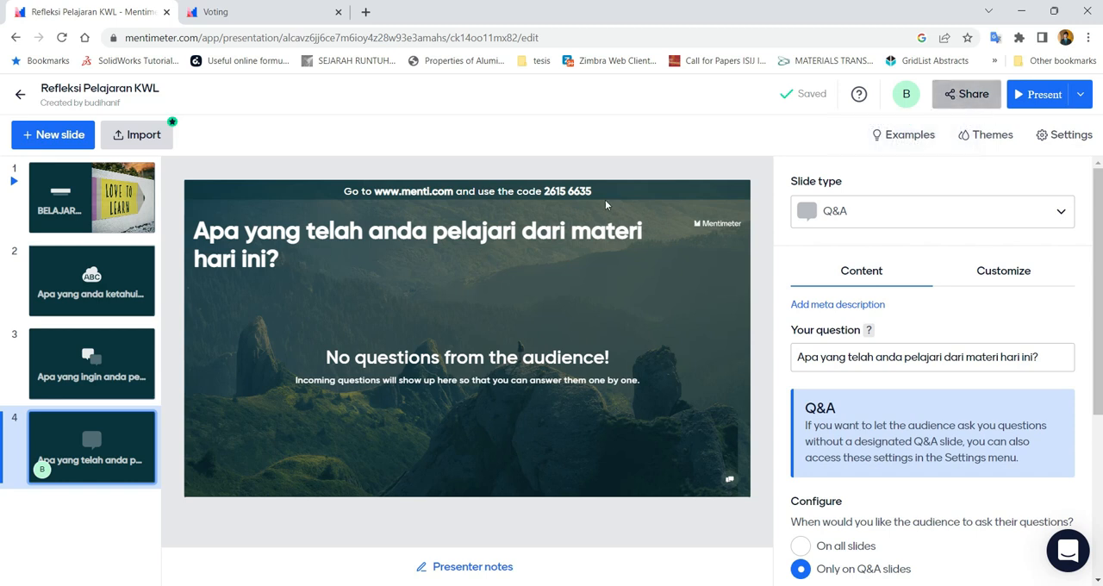
{"action": "mouse_move", "coordinate": [334, 194]}
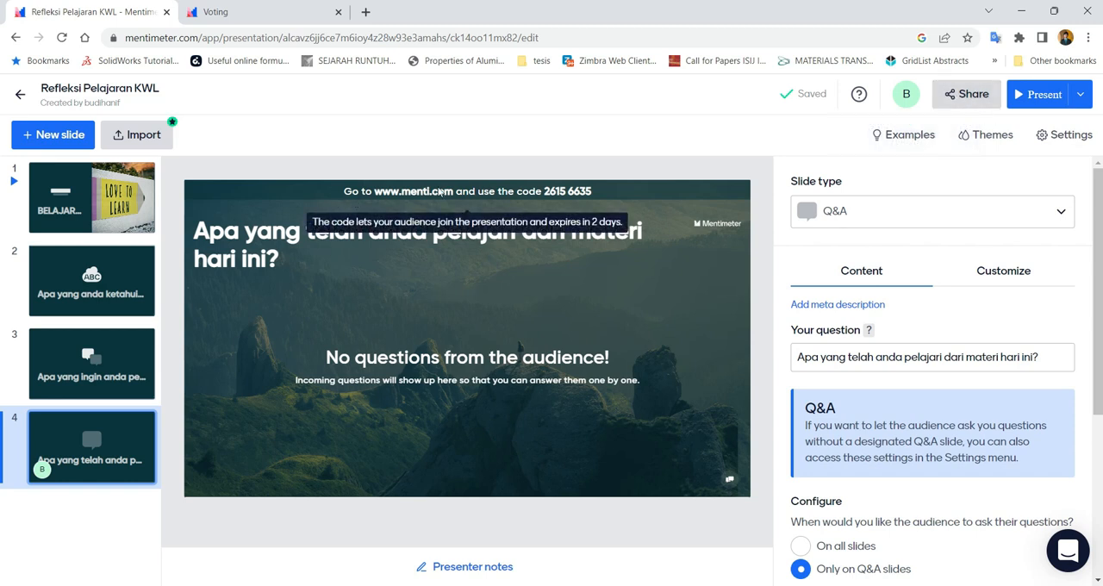
{"action": "left_click", "coordinate": [414, 190]}
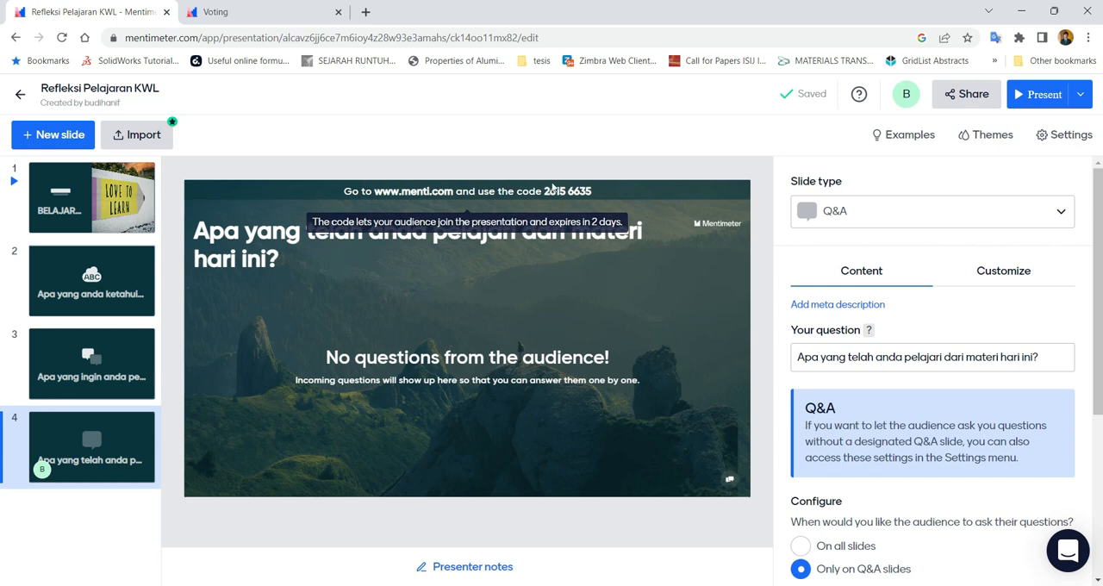
Copy the presentation's voting link from the participation sharing options, display its QR code and return to the presentation editor
{"action": "left_click", "coordinate": [956, 102]}
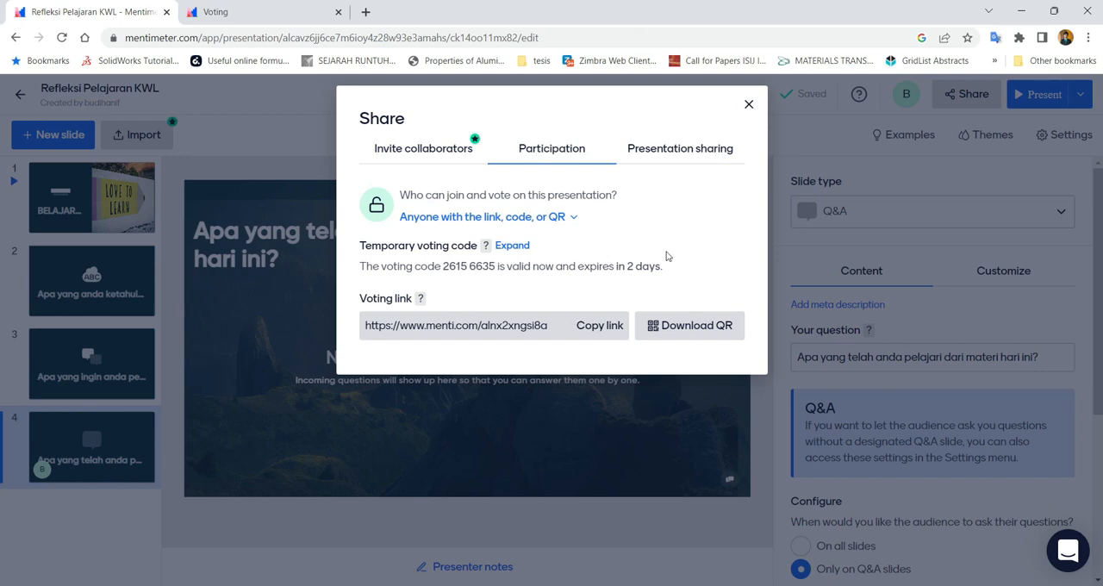
{"action": "left_click", "coordinate": [748, 105]}
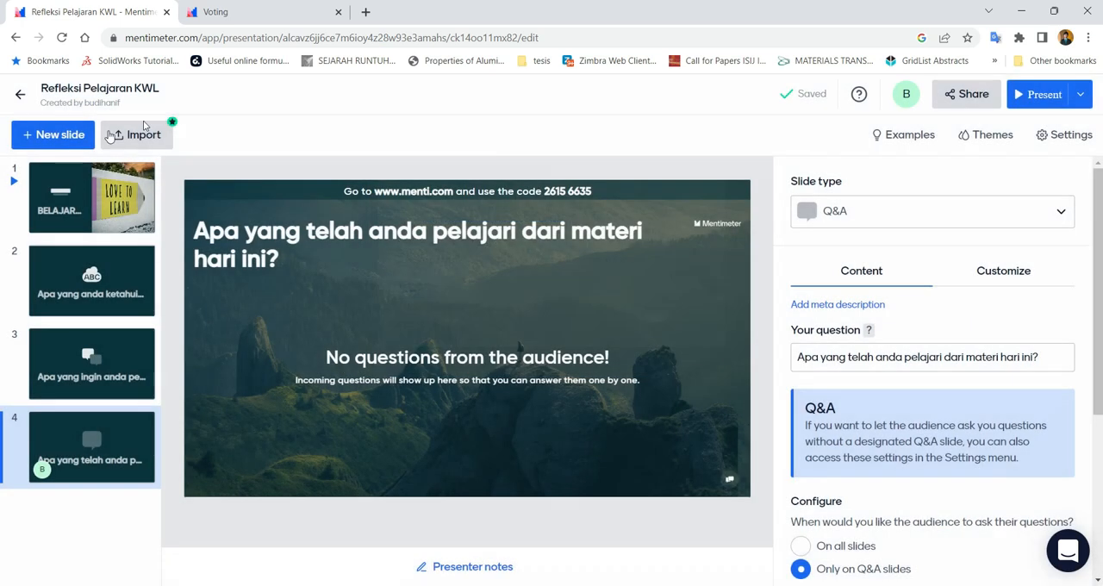
{"action": "left_click", "coordinate": [966, 94]}
{"action": "left_click", "coordinate": [593, 327]}
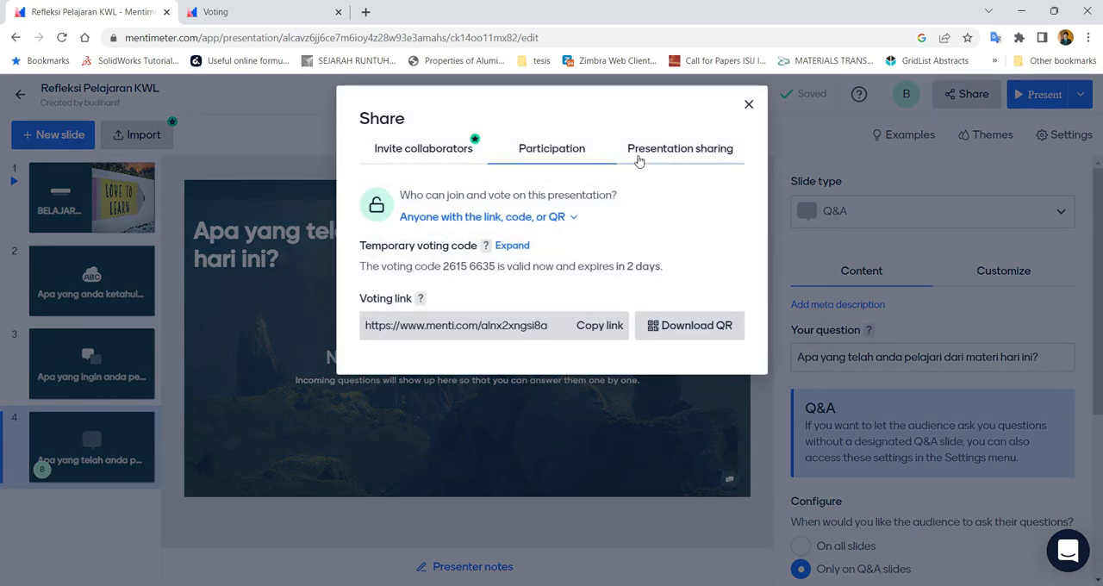
{"action": "left_click", "coordinate": [599, 327]}
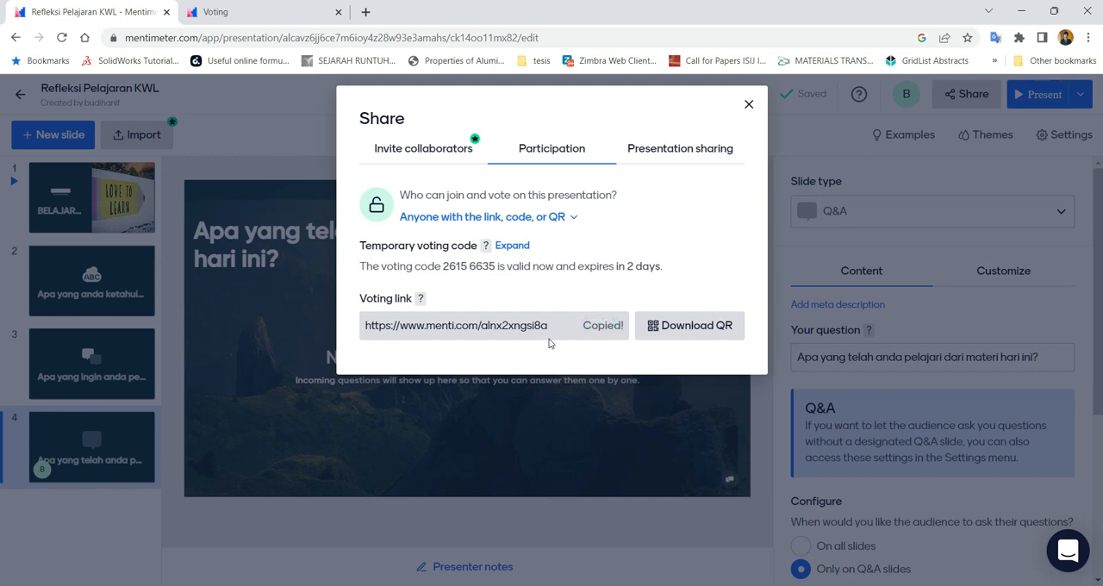
{"action": "left_click", "coordinate": [657, 330]}
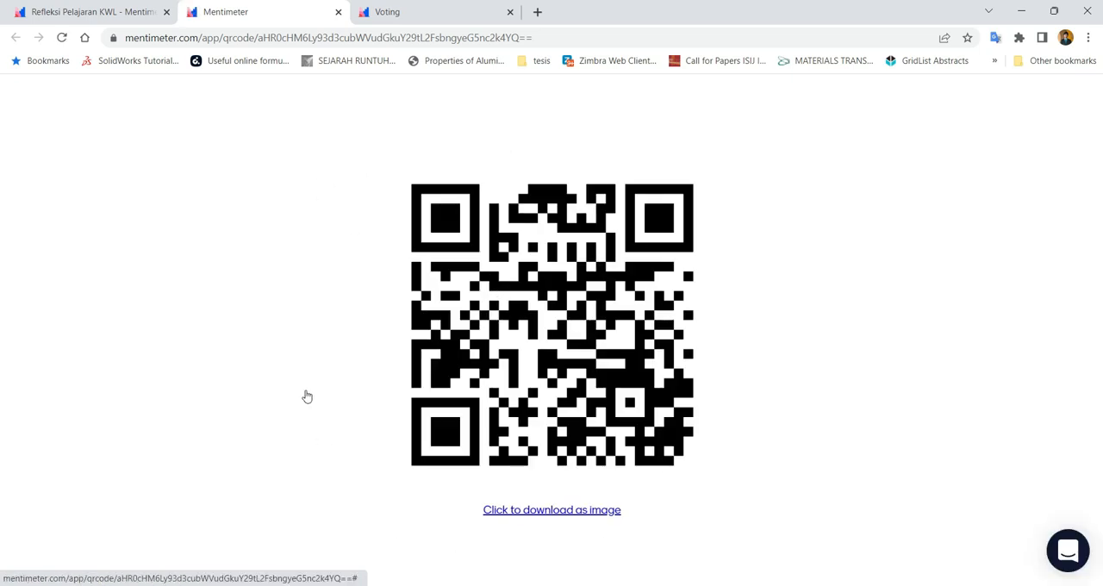
{"action": "left_click", "coordinate": [116, 15]}
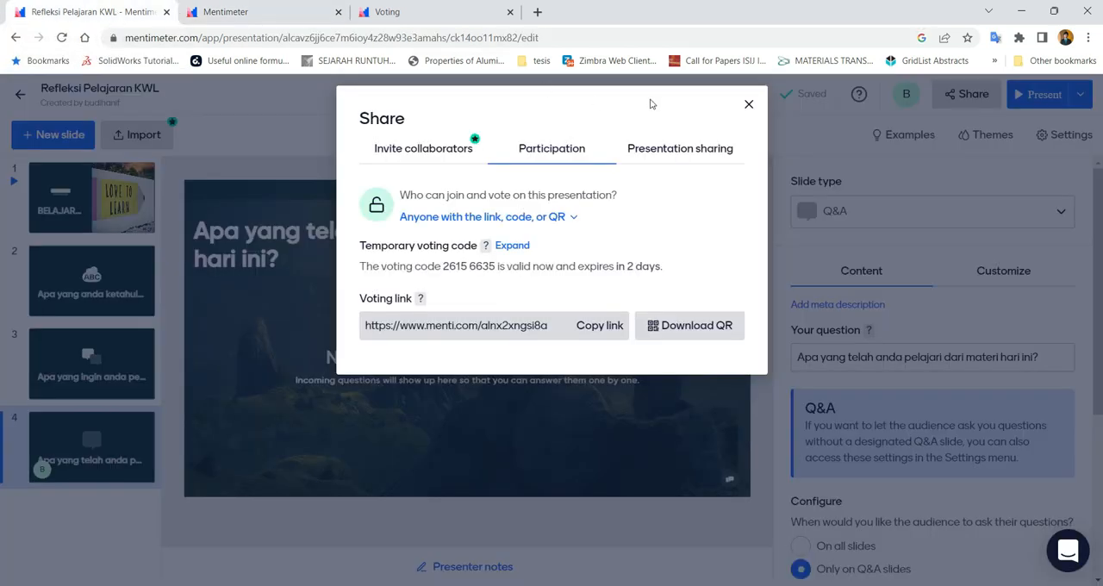
Review the presentation sharing options for live results, copy the participants' voting link again and close the sharing dialog
{"action": "left_click", "coordinate": [699, 149]}
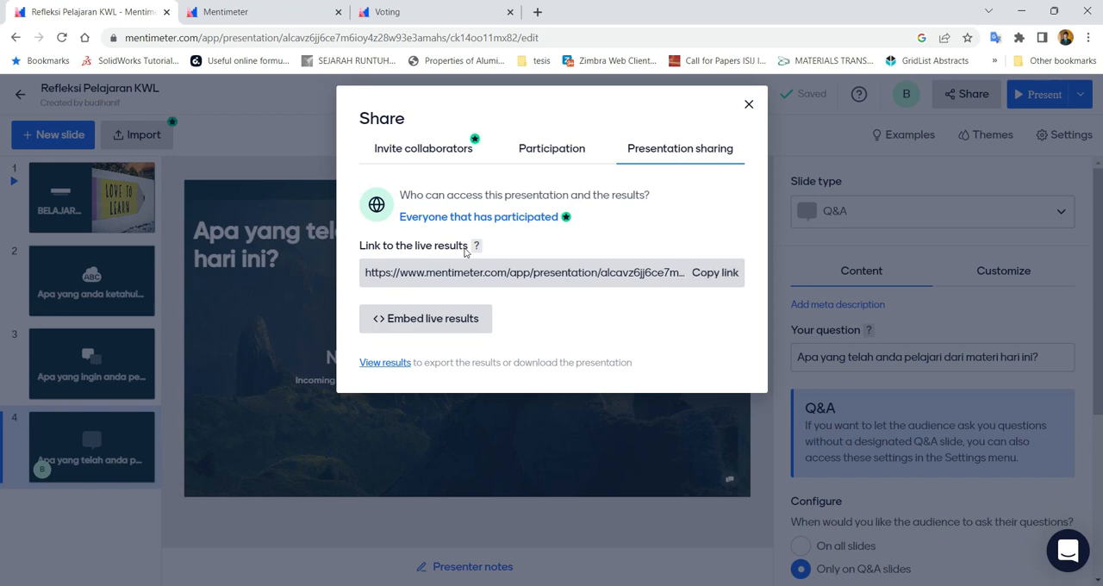
{"action": "left_click", "coordinate": [562, 151]}
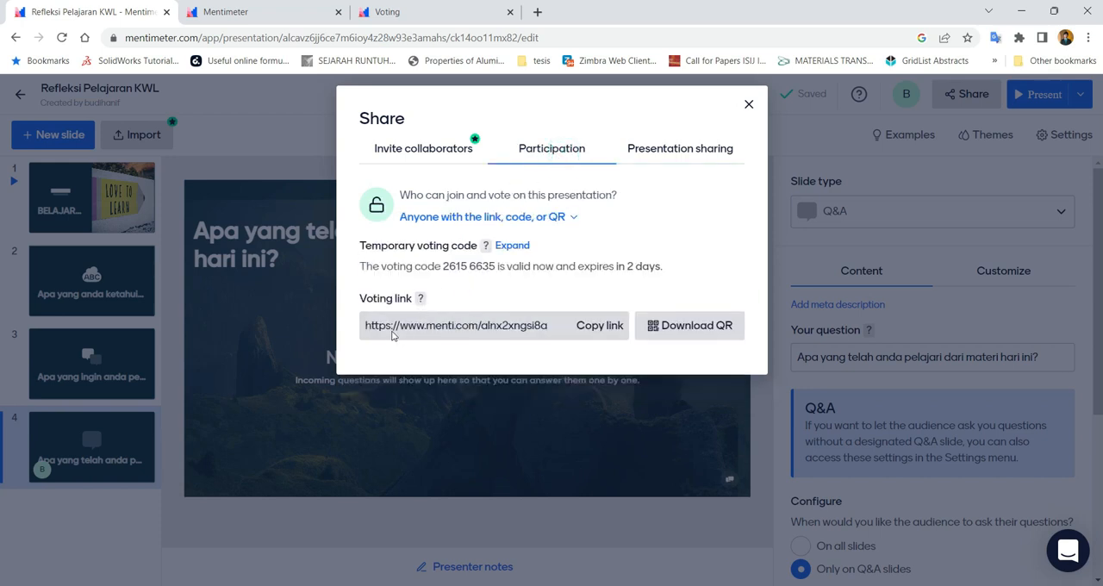
{"action": "left_click", "coordinate": [591, 334]}
{"action": "left_click", "coordinate": [746, 106]}
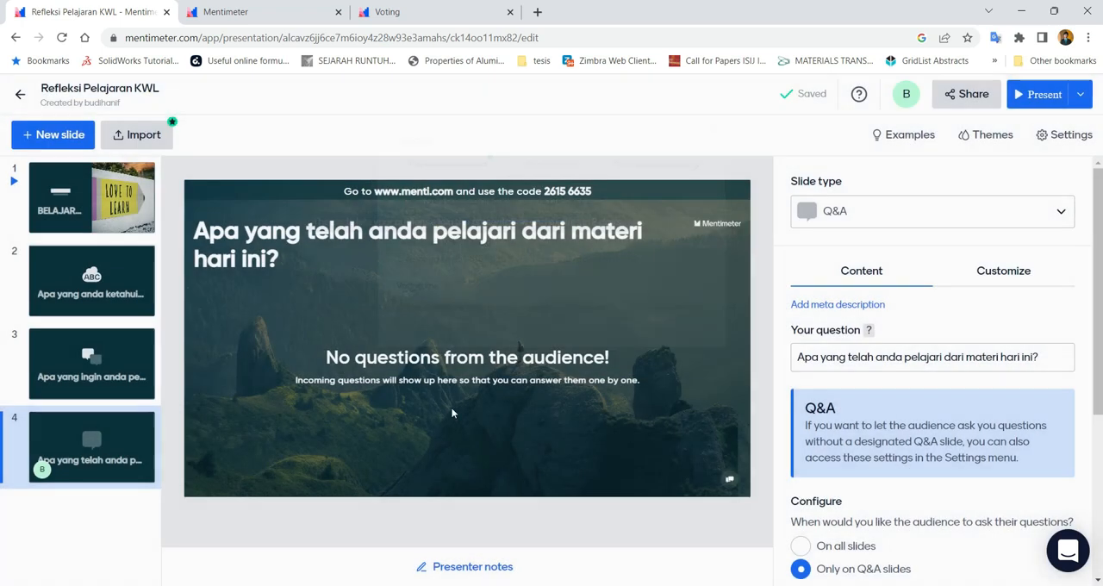